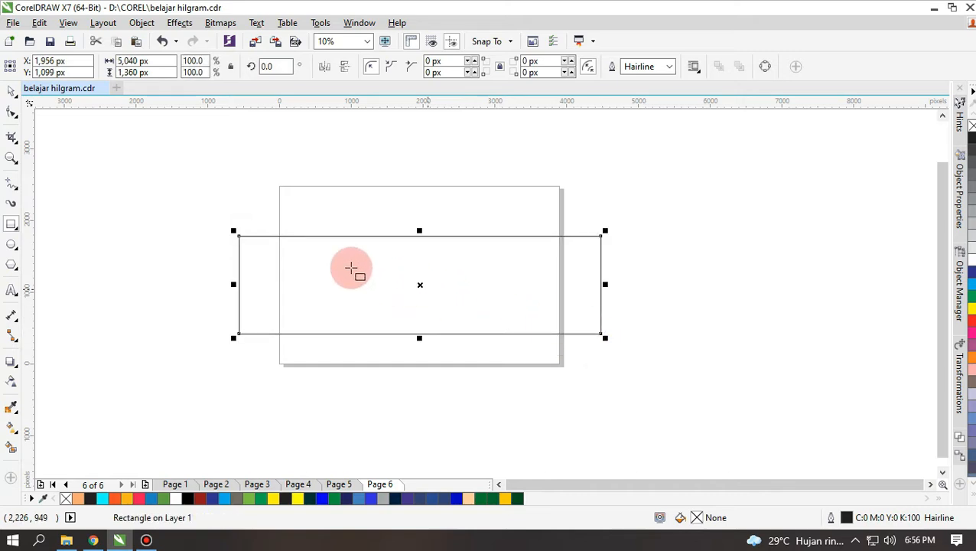
Deselect the rectangle and set the document's units to centimeters
click(10, 91)
click(308, 200)
click(382, 67)
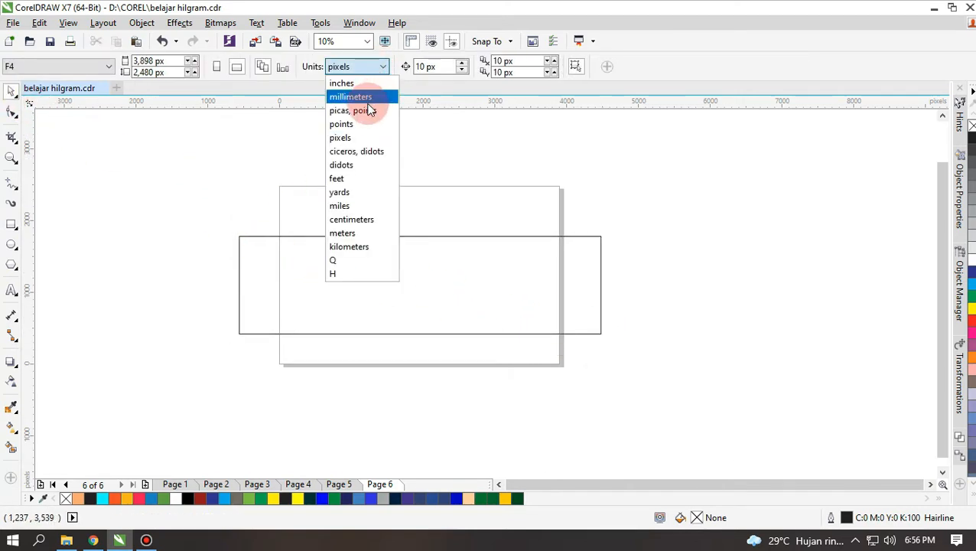
click(351, 219)
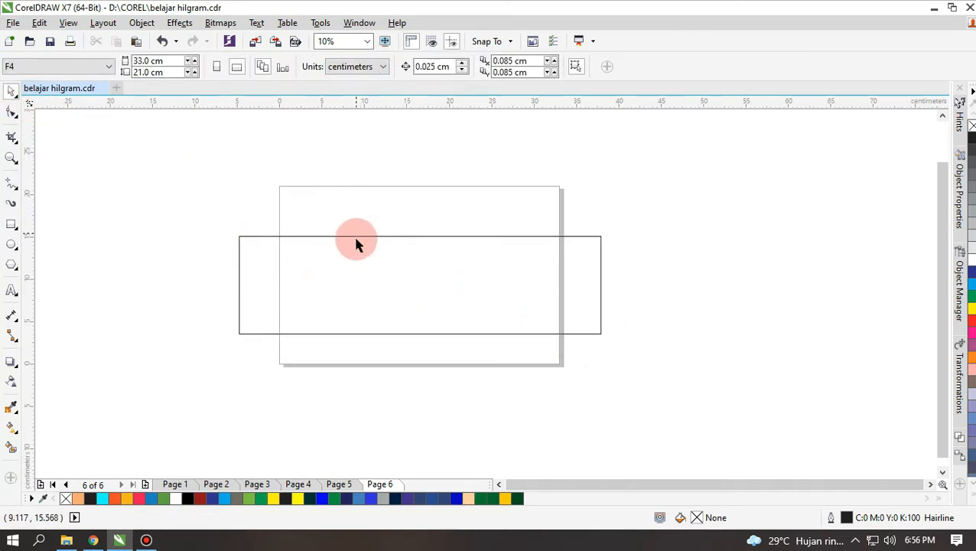
Resize the rectangle to 300 cm wide and 100 cm high
click(355, 237)
double_click(130, 62)
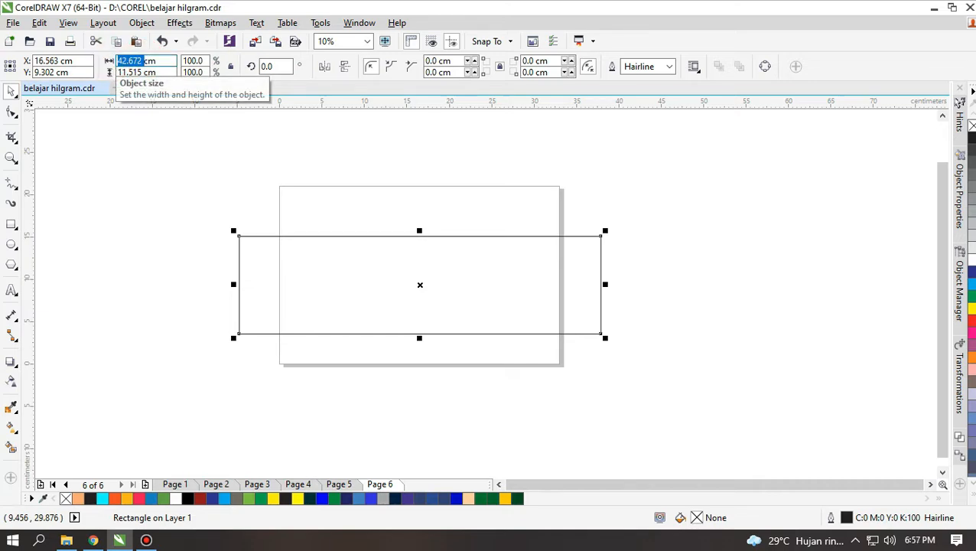
text(300)
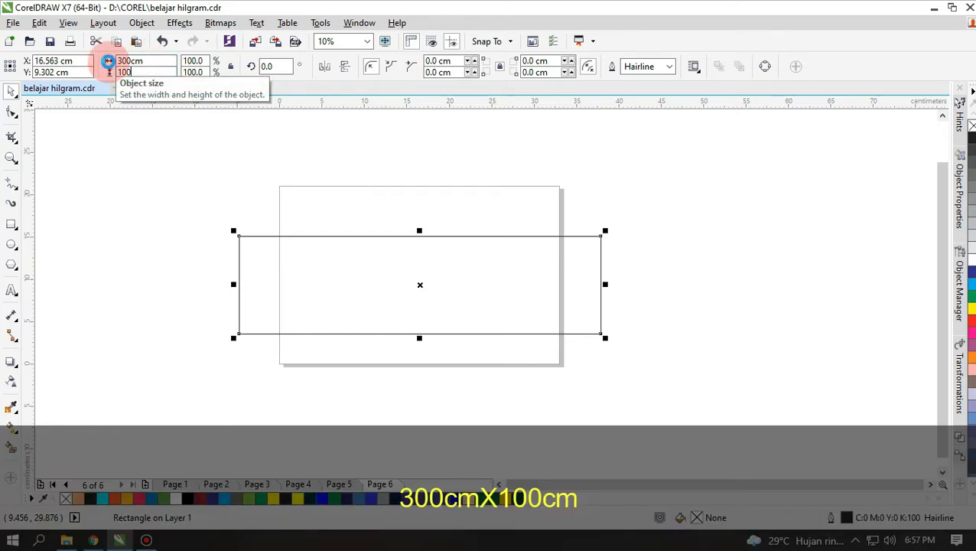
key(Return)
scroll(368, 187, down, 4)
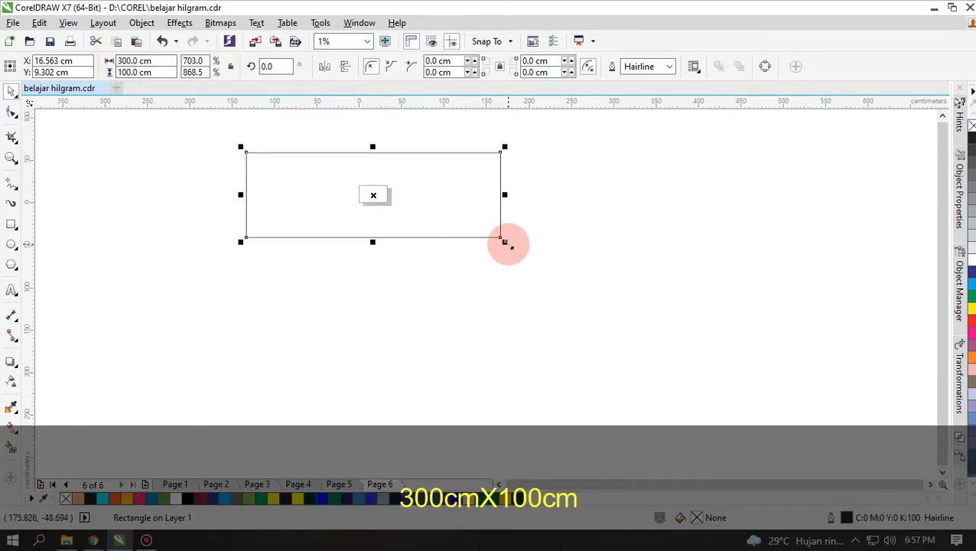
Scale the rectangle down proportionally to about 30 by 10 cm so it fits within the page
key(ctrl+z)
scroll(390, 208, up, 4)
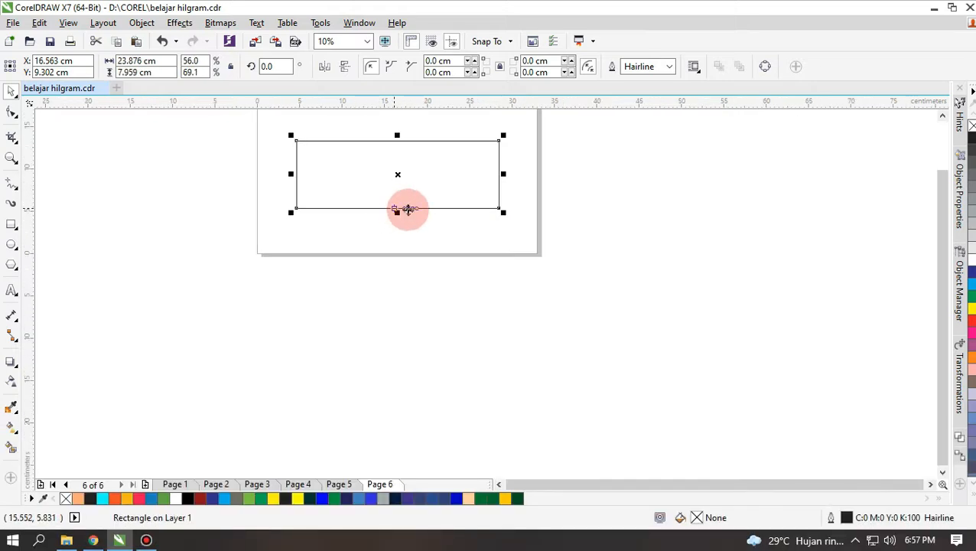
scroll(397, 166, up, 2)
drag(664, 334, 728, 358)
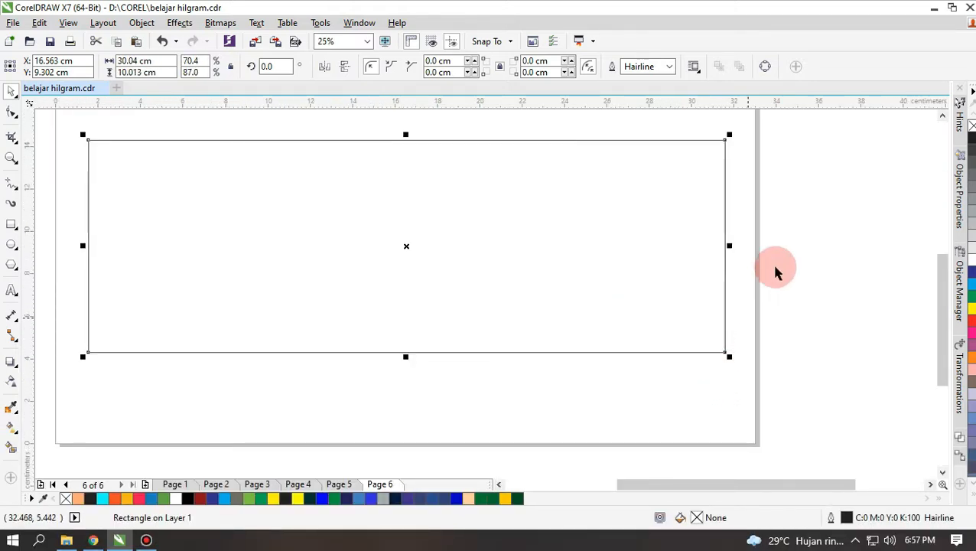
click(791, 255)
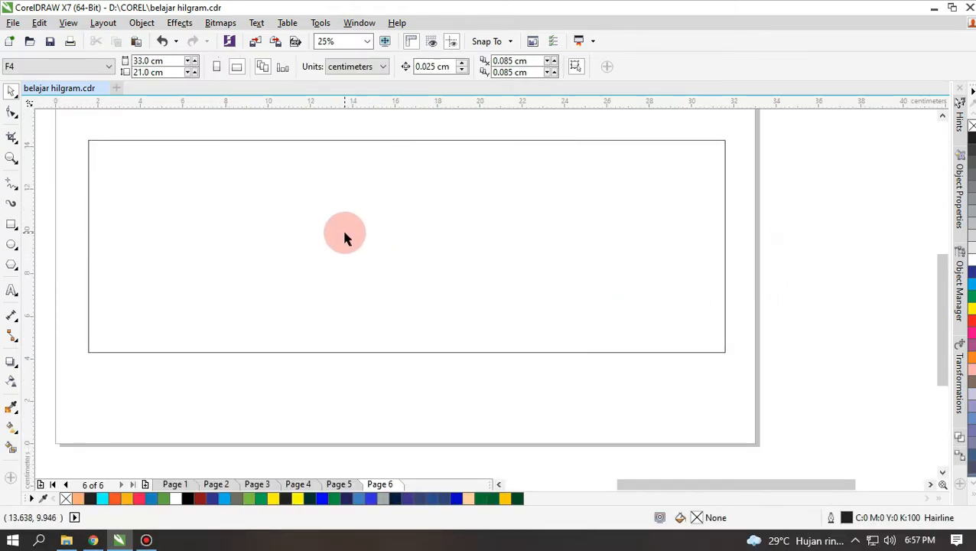
Copy the rectangle and paste a duplicate directly on top of it
click(472, 205)
right_click(526, 269)
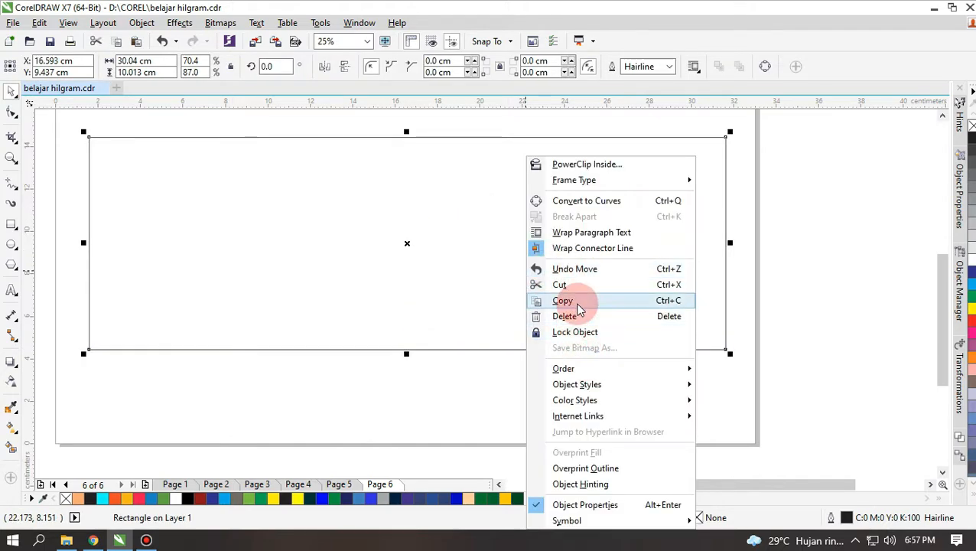
click(577, 301)
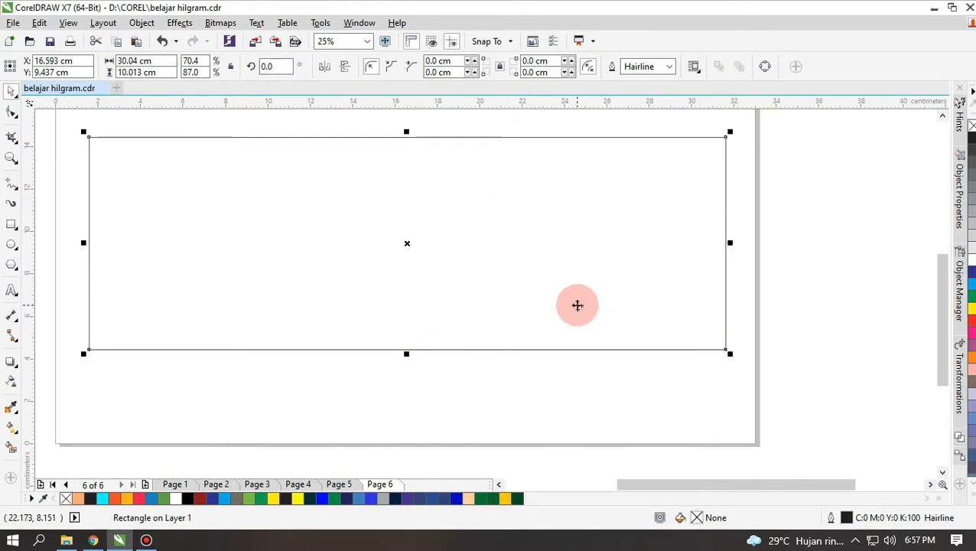
right_click(522, 297)
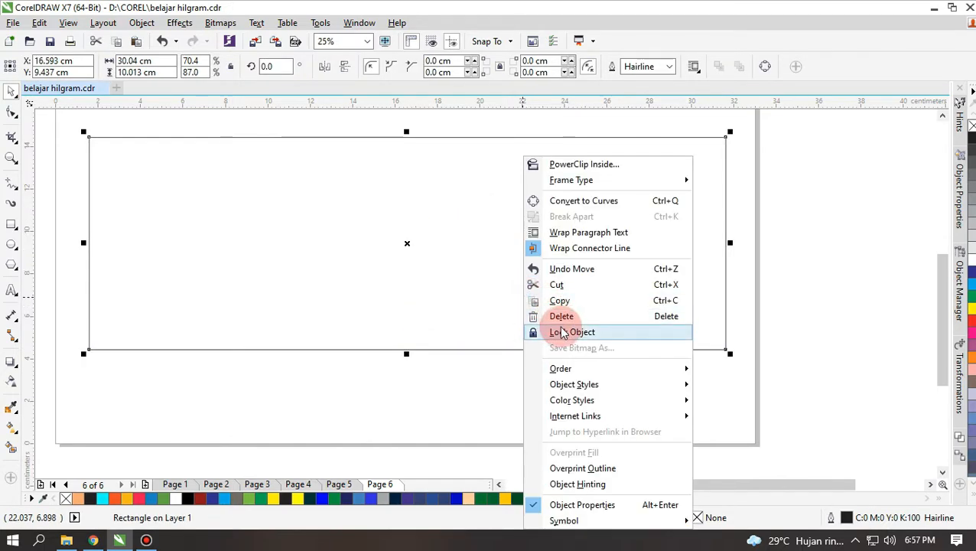
click(485, 383)
right_click(487, 381)
click(547, 321)
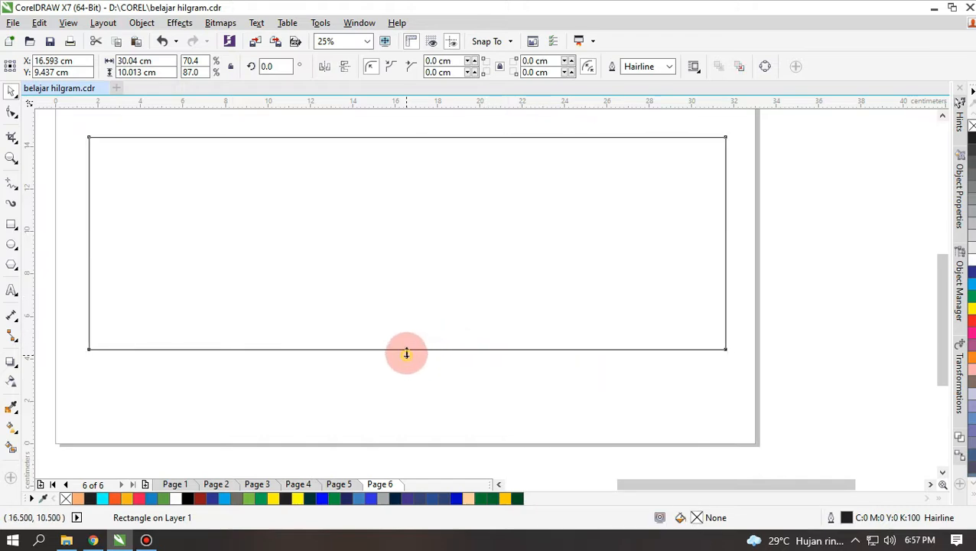
Shorten the duplicate rectangle from its bottom edge to about 6.8 cm high and convert it to curves
drag(406, 352, 407, 285)
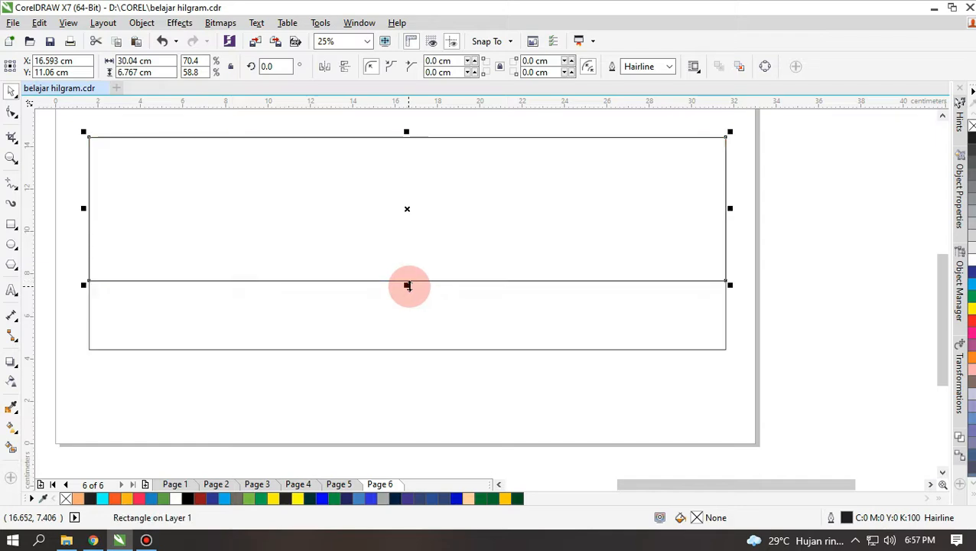
click(12, 111)
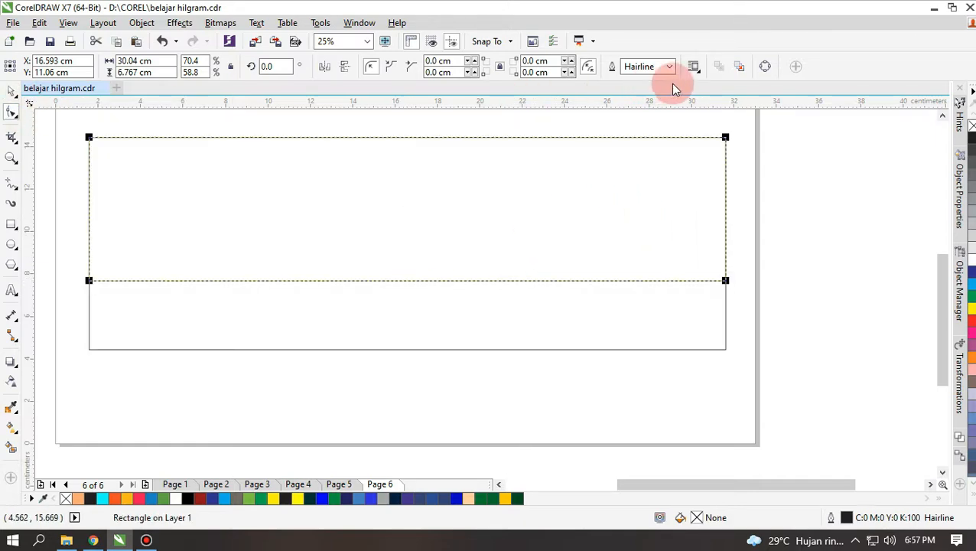
click(765, 66)
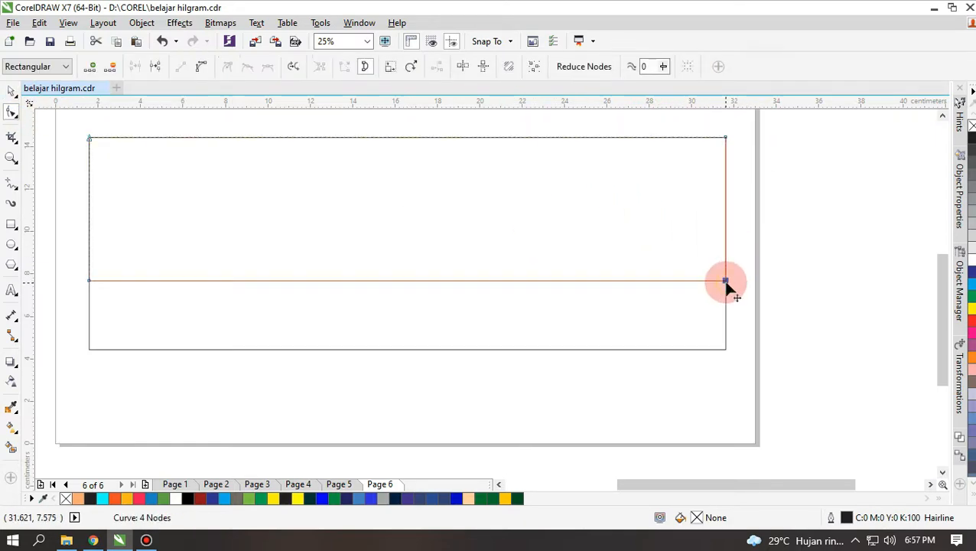
Raise the duplicate's lower-right node and bend its bottom edge into a wave that dips on the left and rises on the right
drag(726, 282, 725, 231)
click(201, 67)
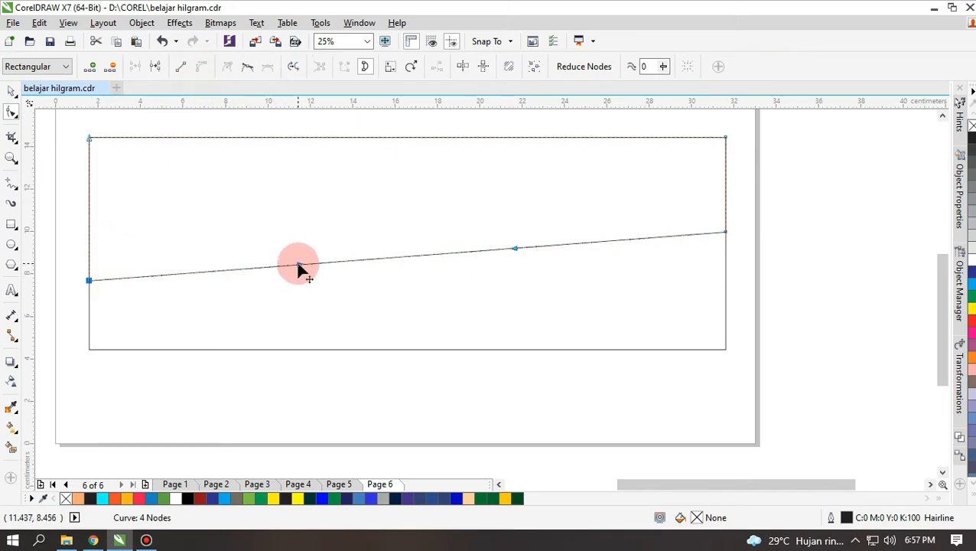
drag(299, 265, 385, 409)
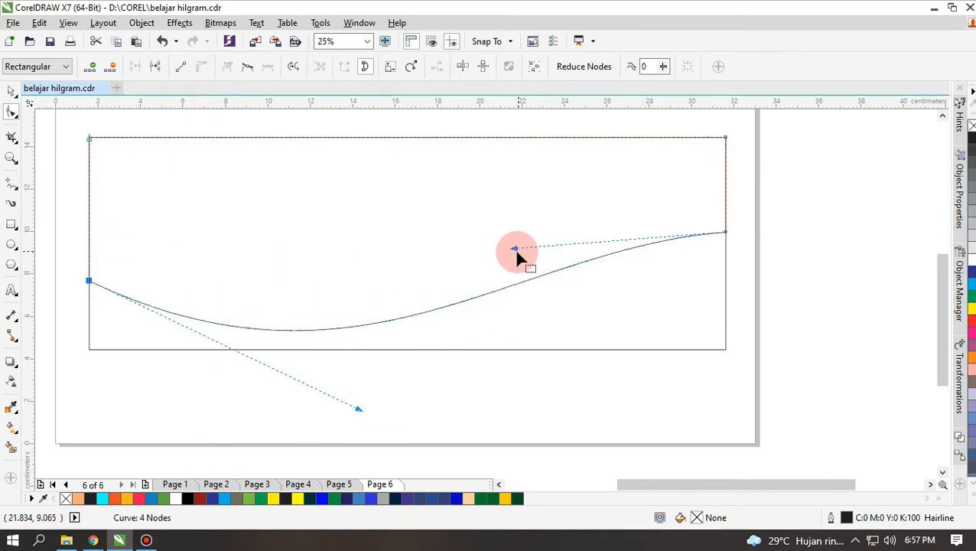
drag(514, 248, 457, 209)
drag(358, 409, 409, 434)
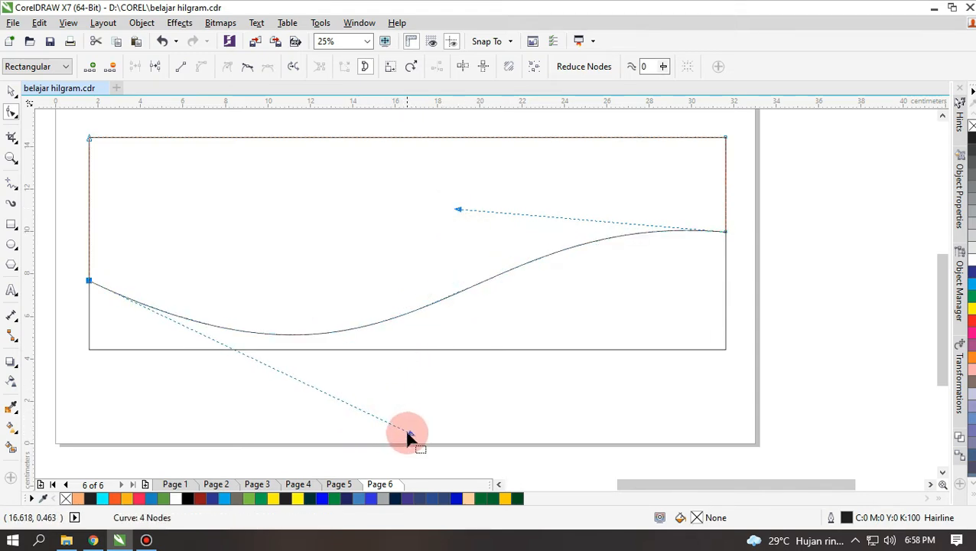
click(89, 281)
drag(408, 434, 391, 438)
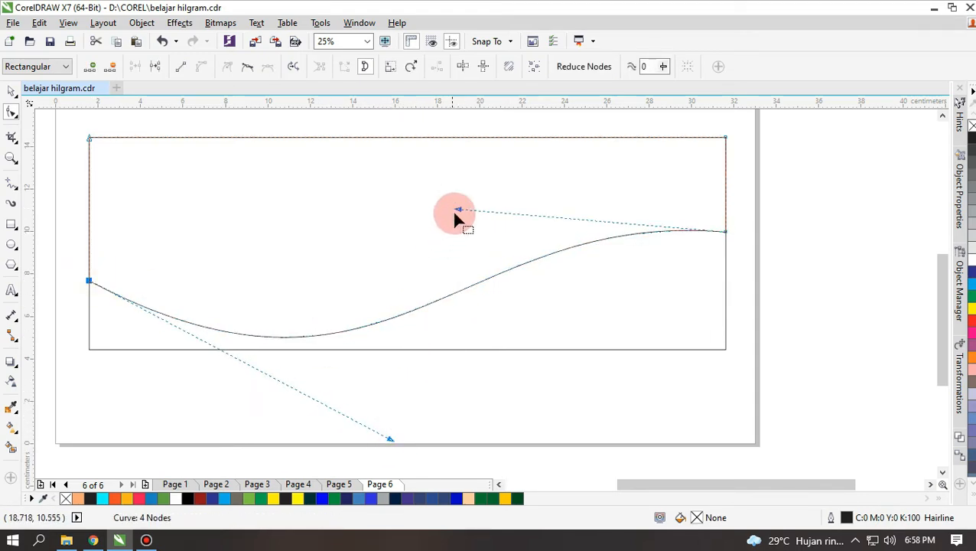
drag(457, 209, 448, 202)
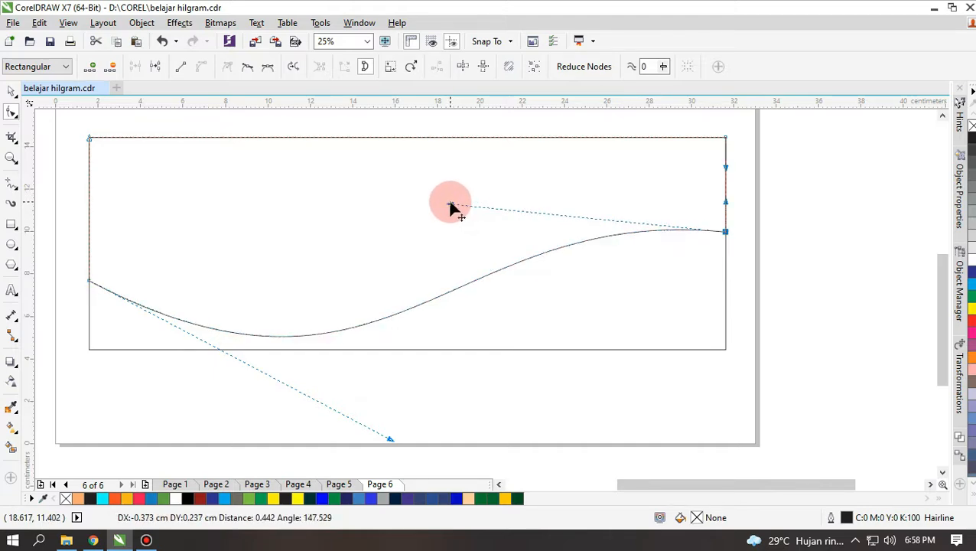
Fill the wave shape with bright blue from the document palette
click(10, 92)
click(567, 235)
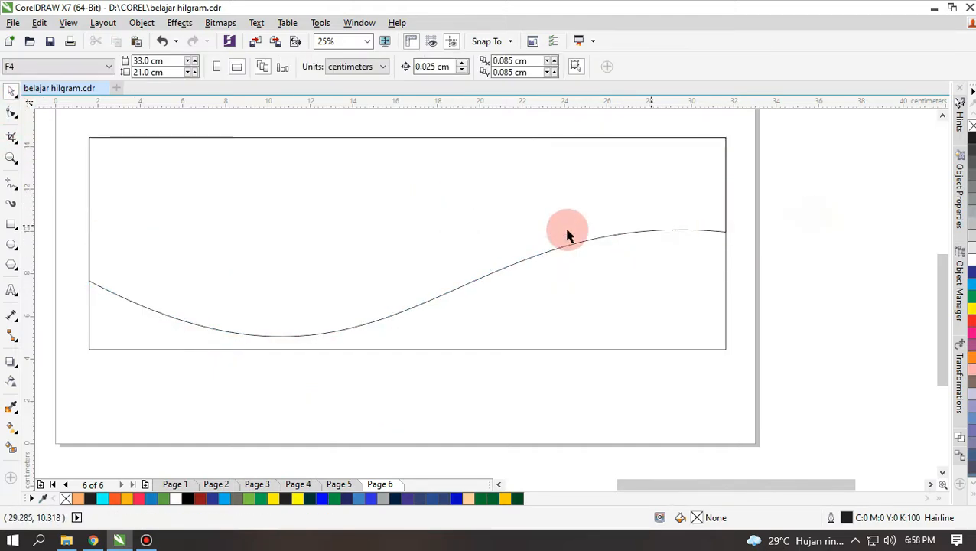
click(394, 247)
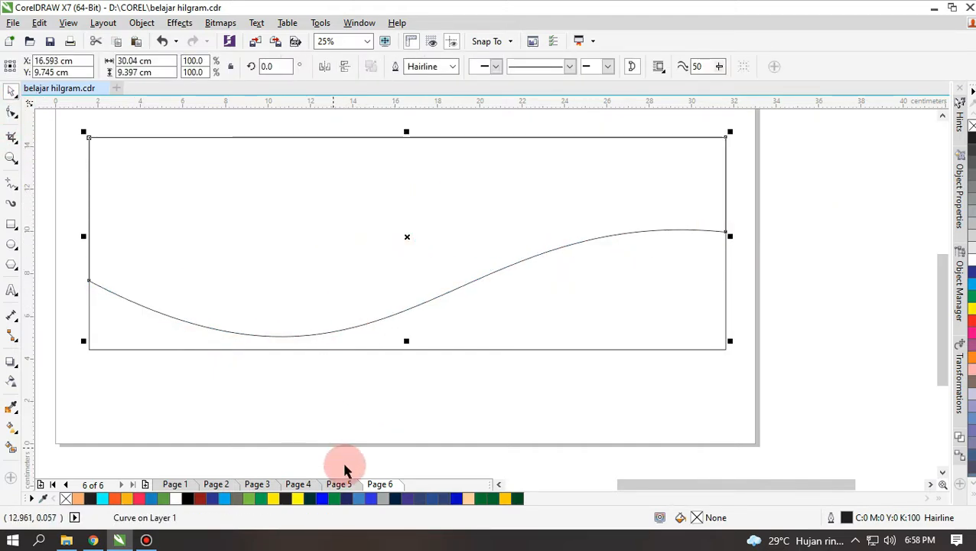
click(457, 498)
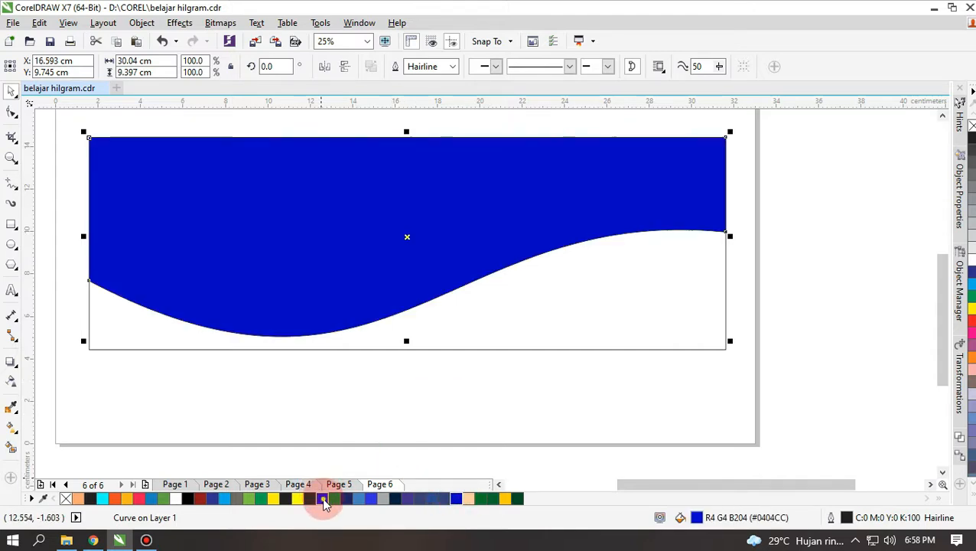
click(501, 394)
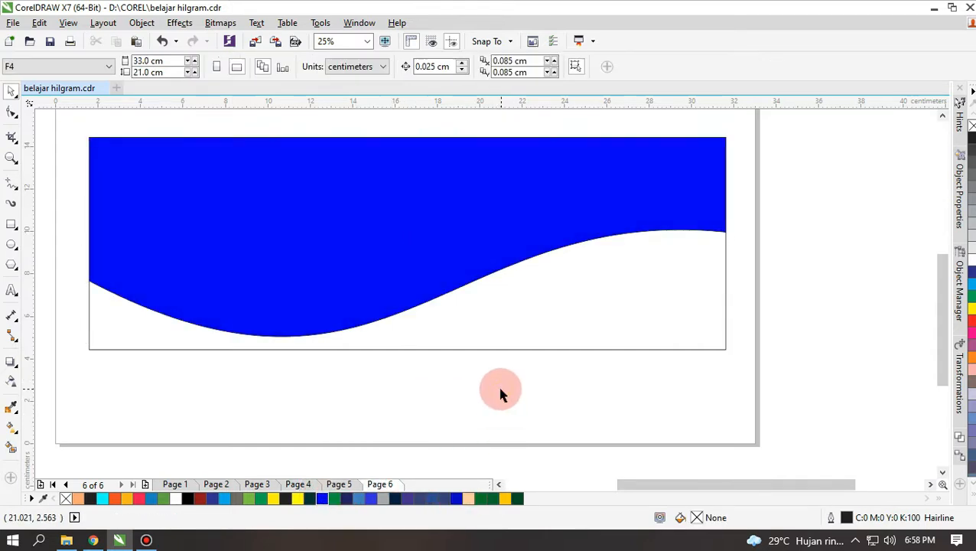
scroll(501, 390, down, 2)
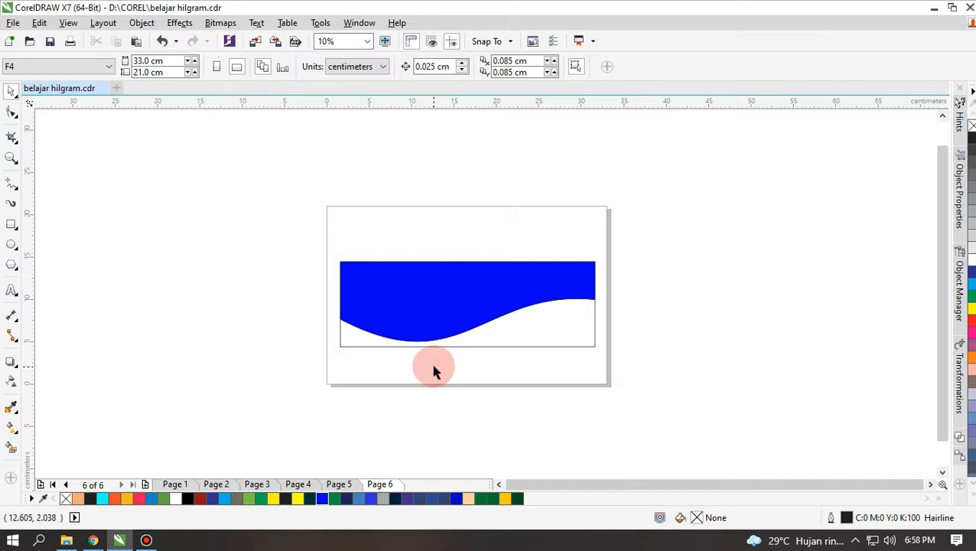
scroll(433, 370, up, 2)
scroll(427, 316, down, 2)
scroll(485, 311, up, 2)
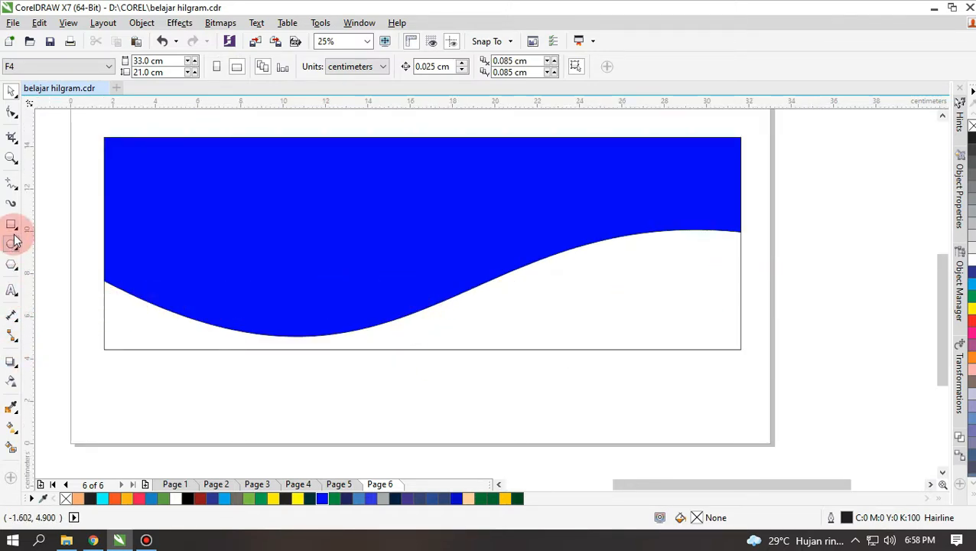
Draw a straight horizontal line about 32.3 cm long across the lower part of the banner, extending past both sides
click(15, 188)
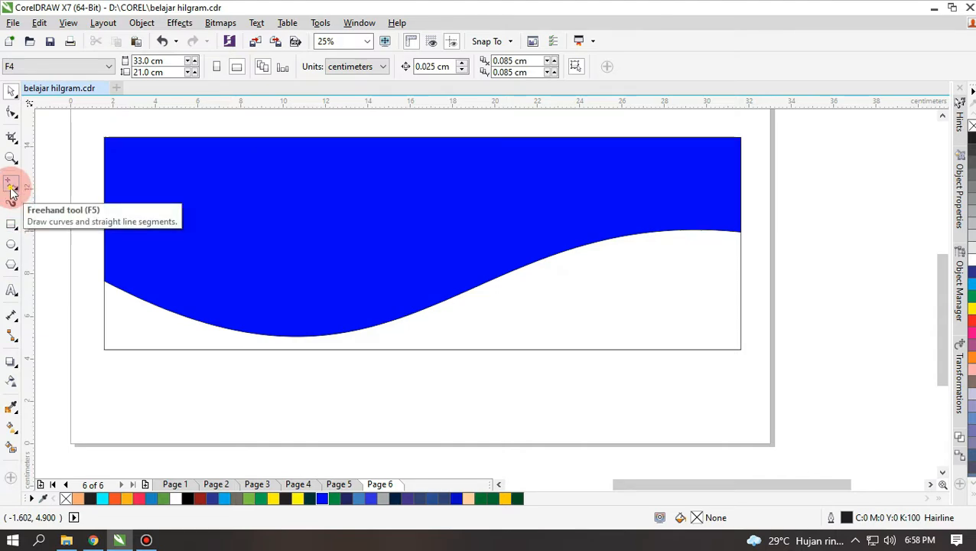
click(92, 305)
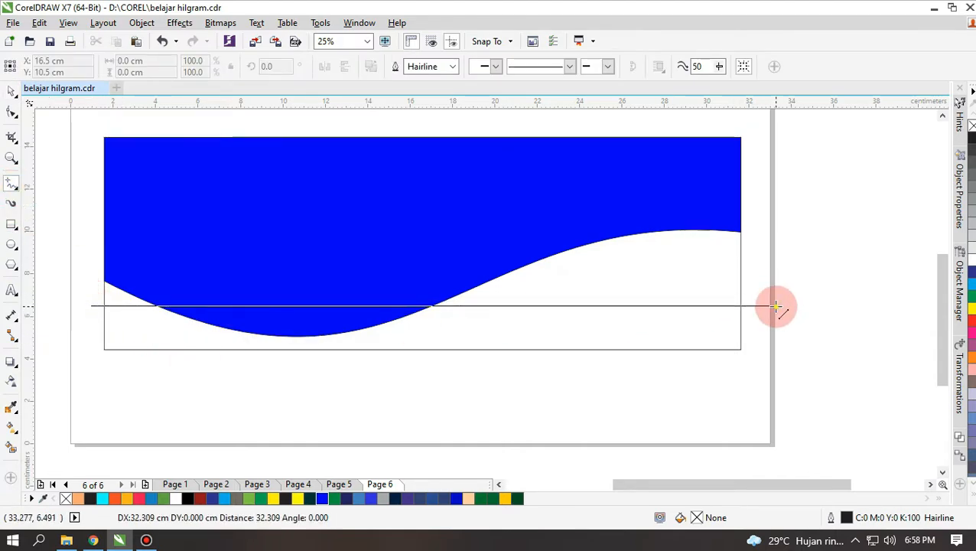
click(774, 305)
click(12, 93)
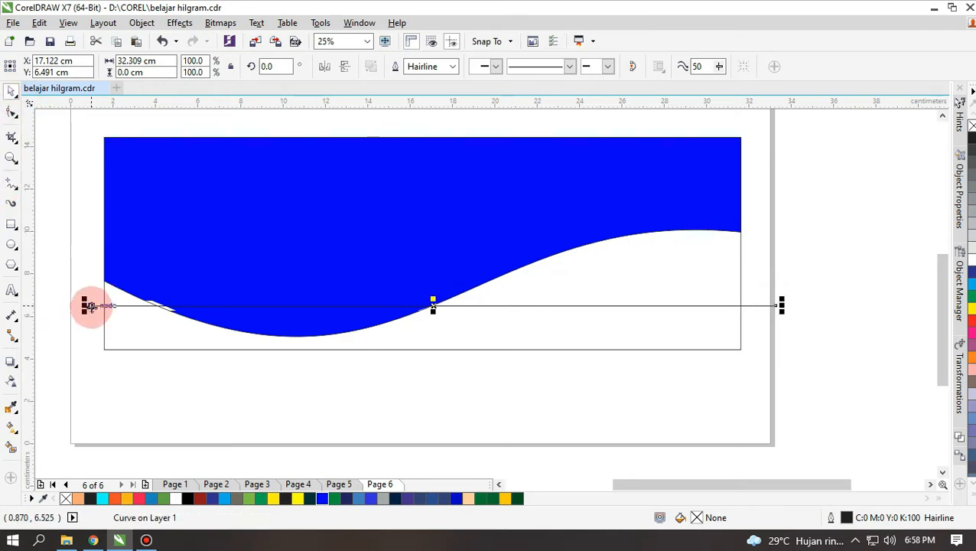
Convert the horizontal line to a curve and bend it into a wave running just below the blue shape's edge
click(13, 115)
click(91, 306)
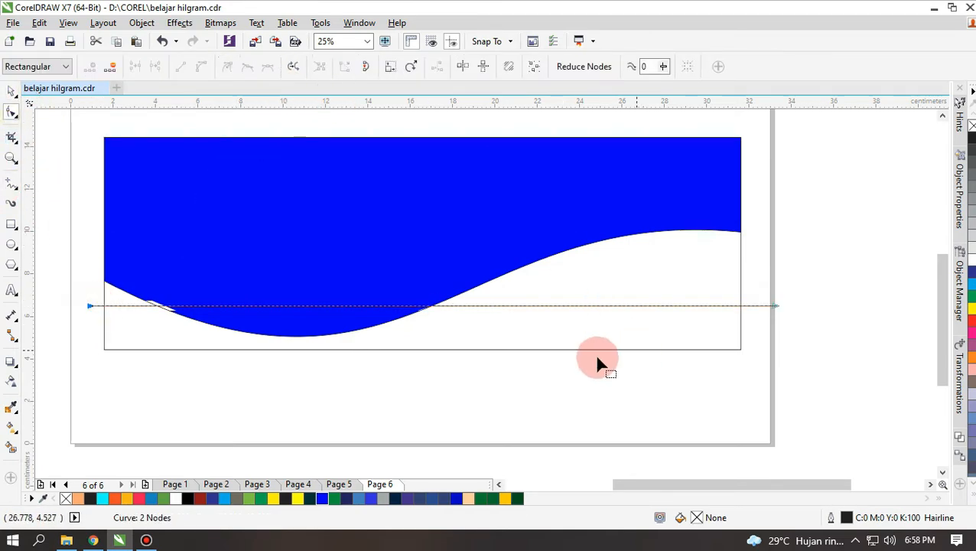
shift+click(776, 306)
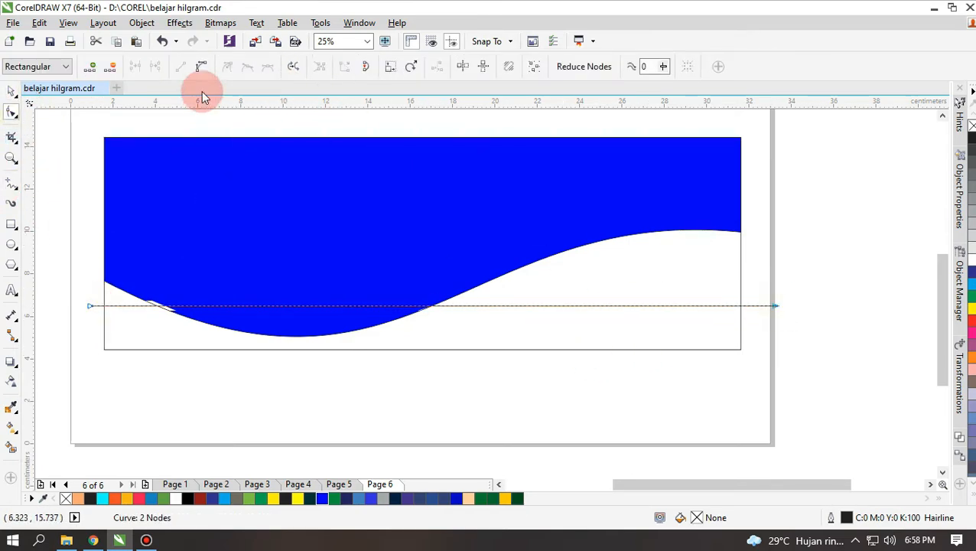
drag(318, 306, 305, 237)
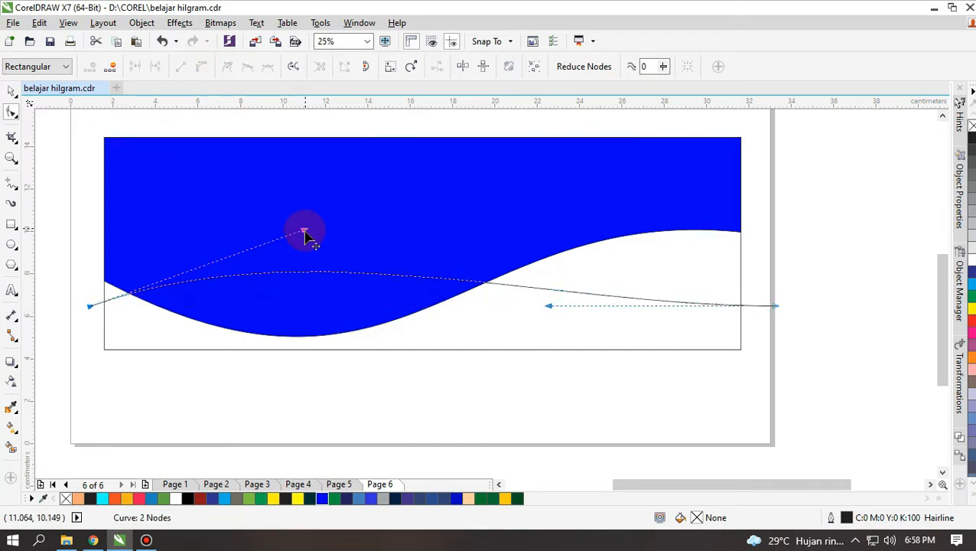
drag(548, 306, 539, 208)
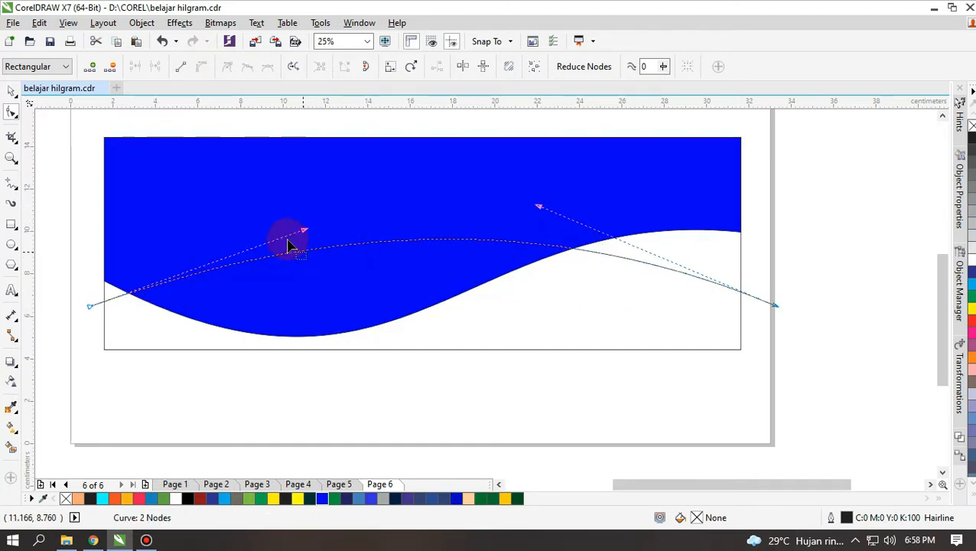
drag(304, 231, 390, 443)
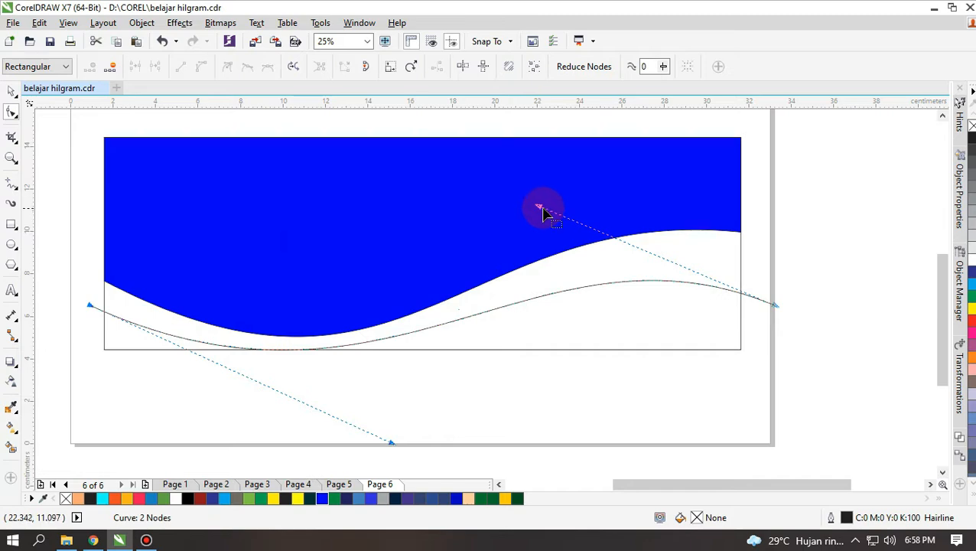
drag(539, 207, 488, 188)
scroll(560, 264, down, 2)
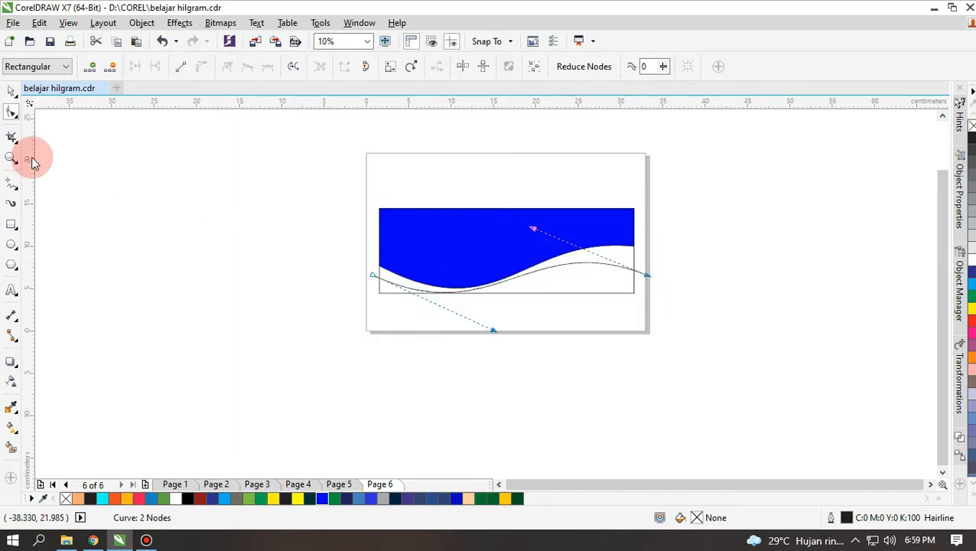
Place a copy of the wavy line about 8 cm below the original and blend the two lines together
click(11, 91)
drag(512, 277, 527, 348)
click(17, 375)
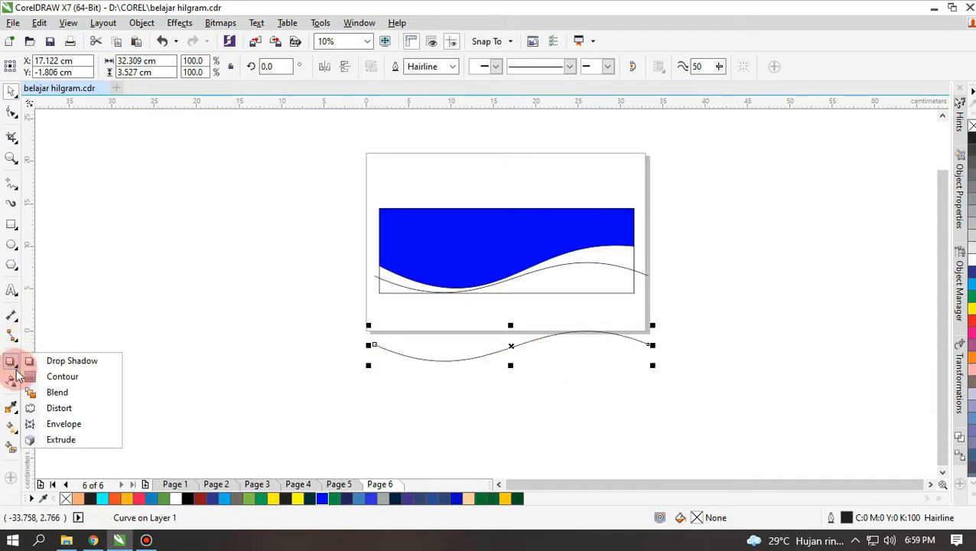
click(74, 392)
mouse_move(510, 345)
mouse_down()
mouse_move(517, 290)
mouse_move(539, 307)
mouse_move(525, 358)
mouse_move(520, 348)
mouse_up()
key(ctrl+z)
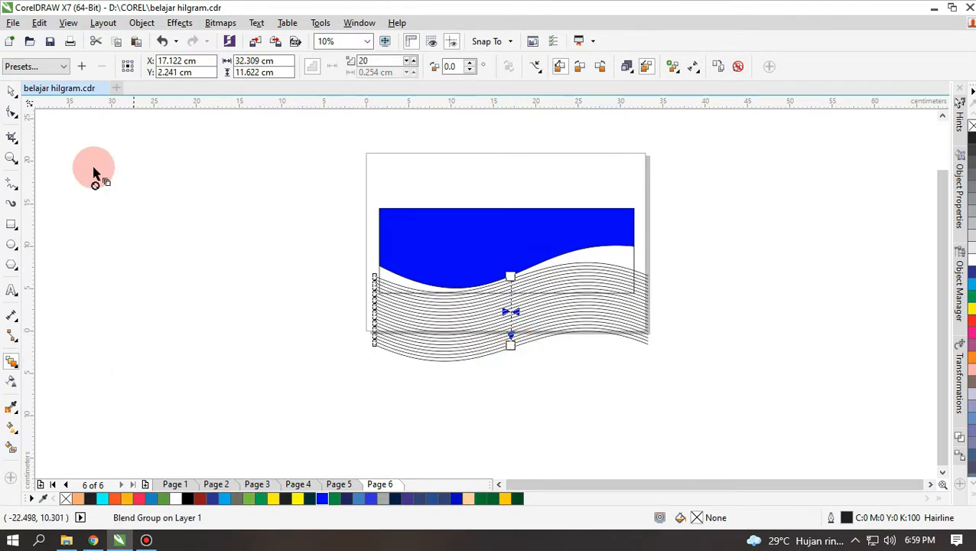
Set the number of steps in the wavy-line blend to 50
click(11, 91)
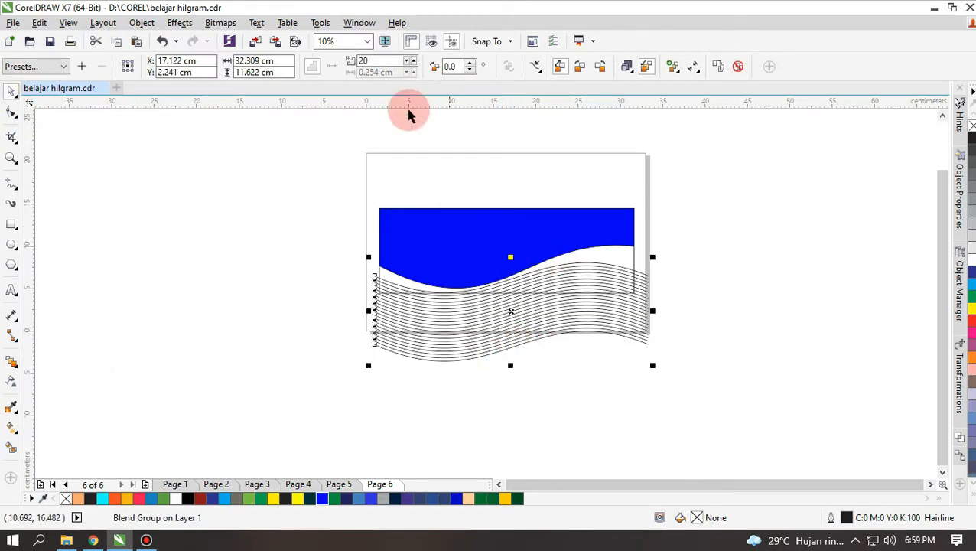
click(363, 61)
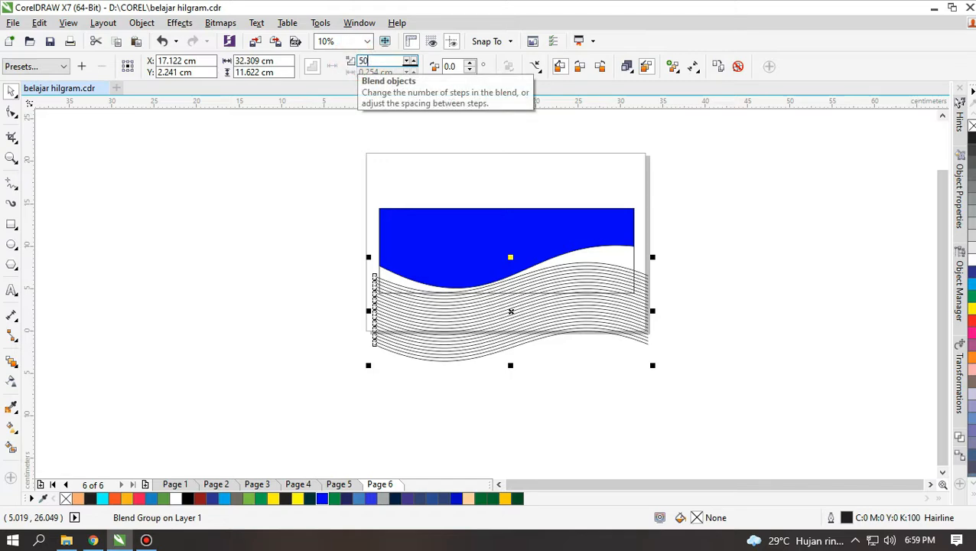
key(Return)
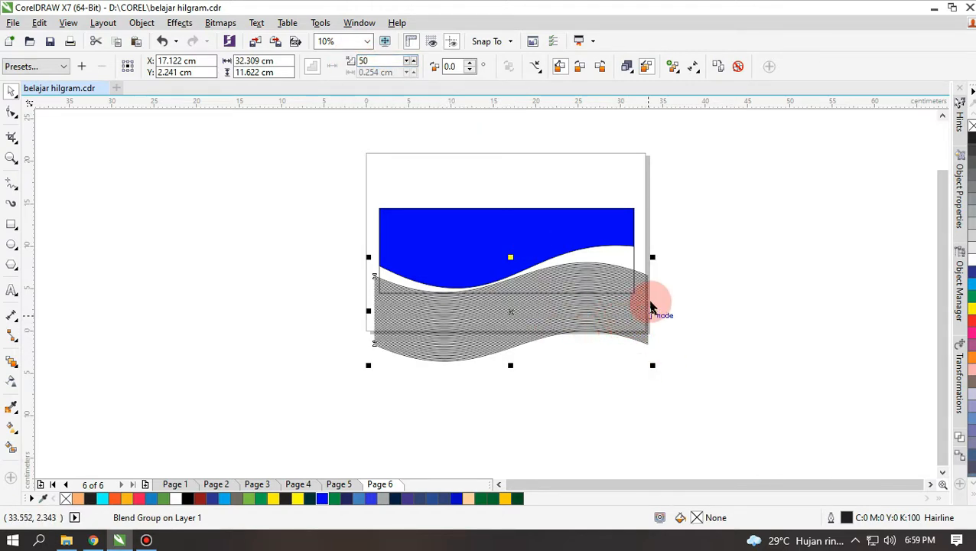
Widen the blend to about 40.2 cm and rotate it about 6.3 degrees counterclockwise
drag(653, 311, 719, 311)
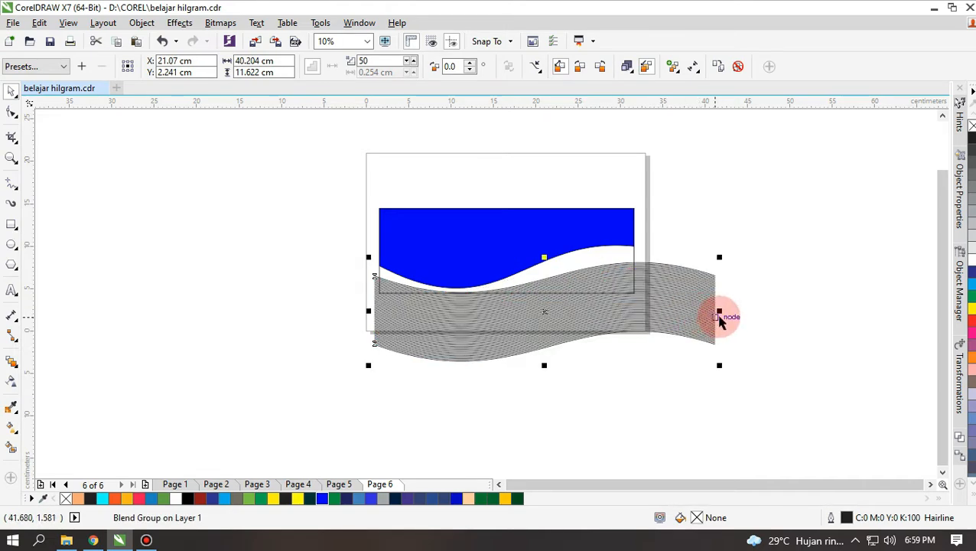
drag(719, 257, 715, 243)
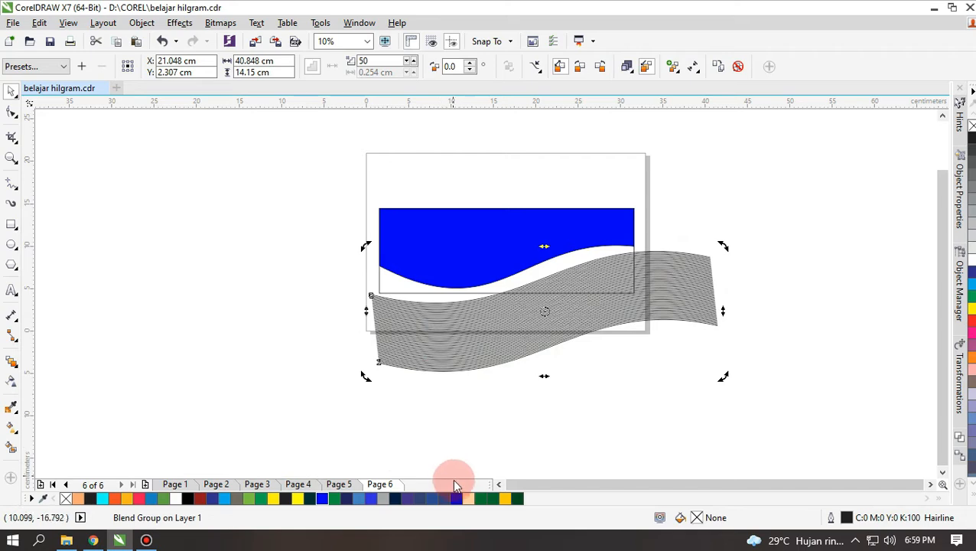
click(460, 447)
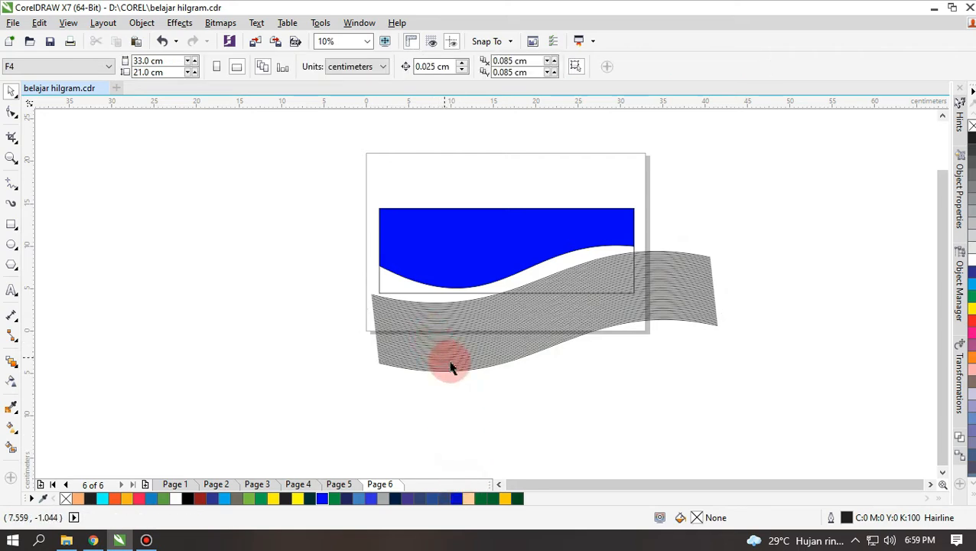
Color the whole blend dark green and give its lower control line a blue outline
click(443, 307)
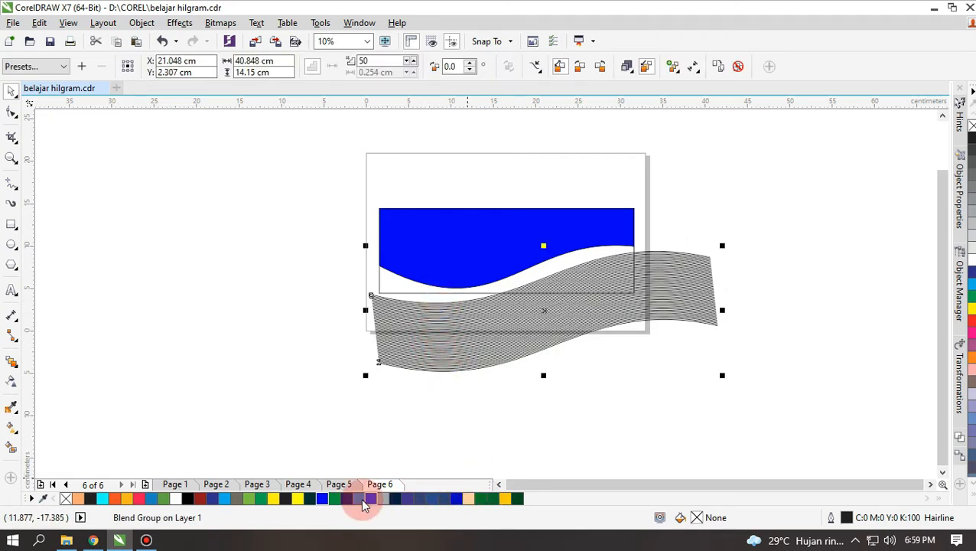
click(480, 499)
click(519, 408)
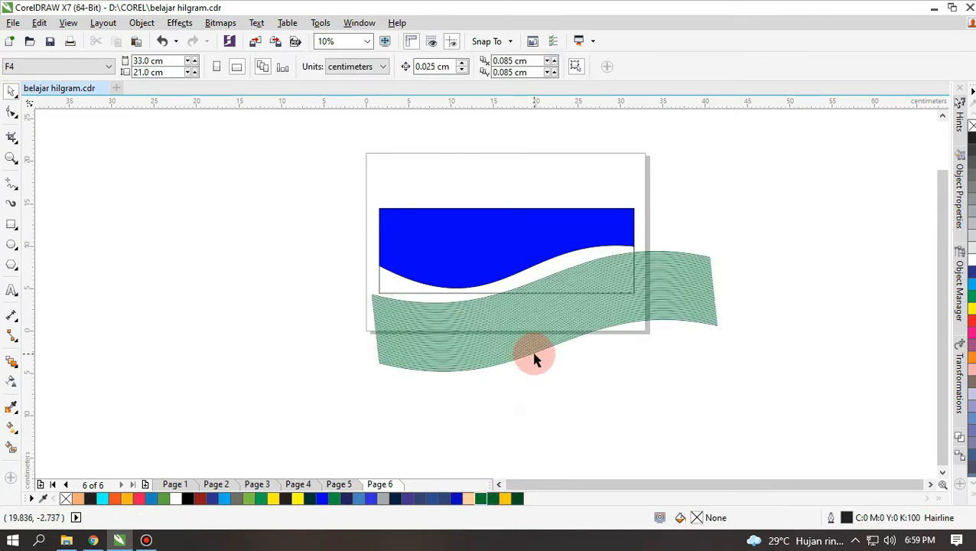
click(534, 360)
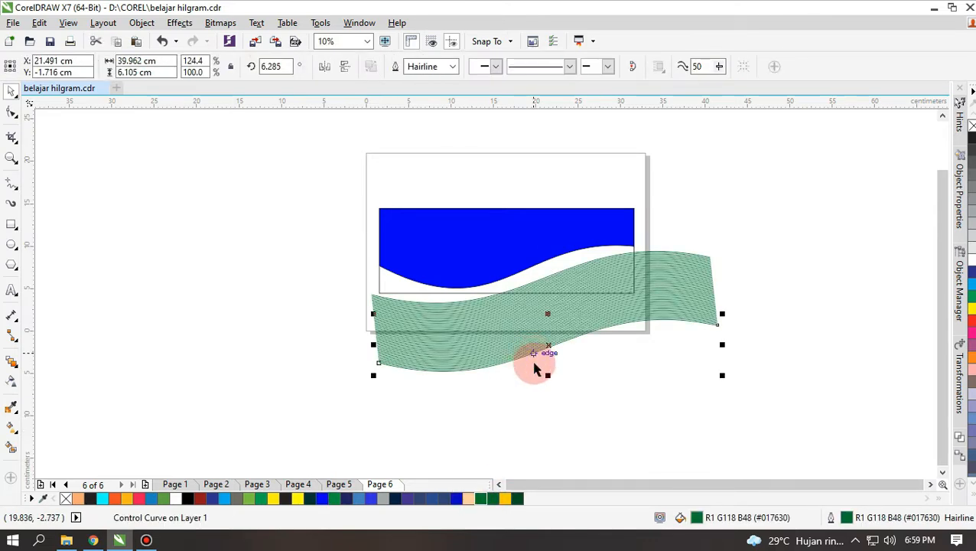
right_click(458, 500)
click(599, 409)
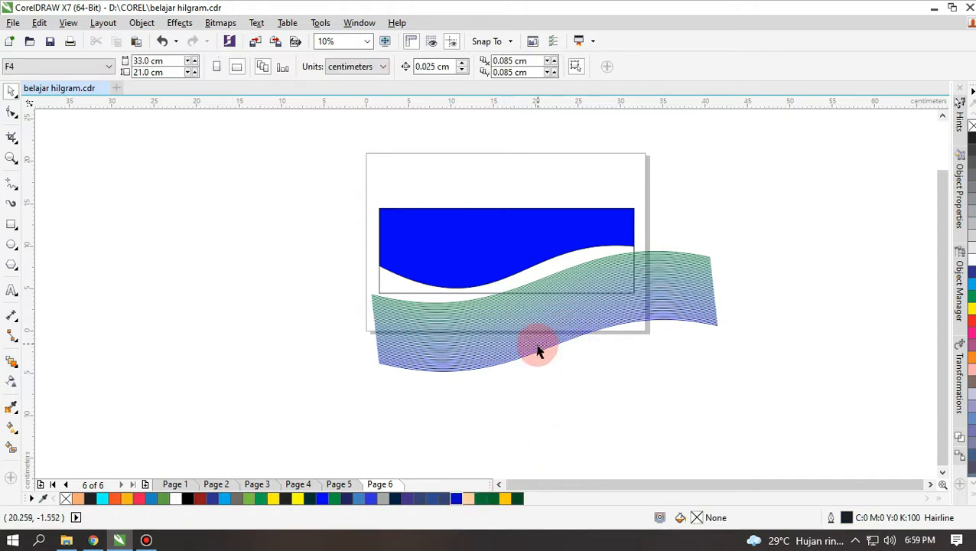
Group the blended lines together with their two control lines
click(552, 318)
right_click(555, 322)
click(653, 327)
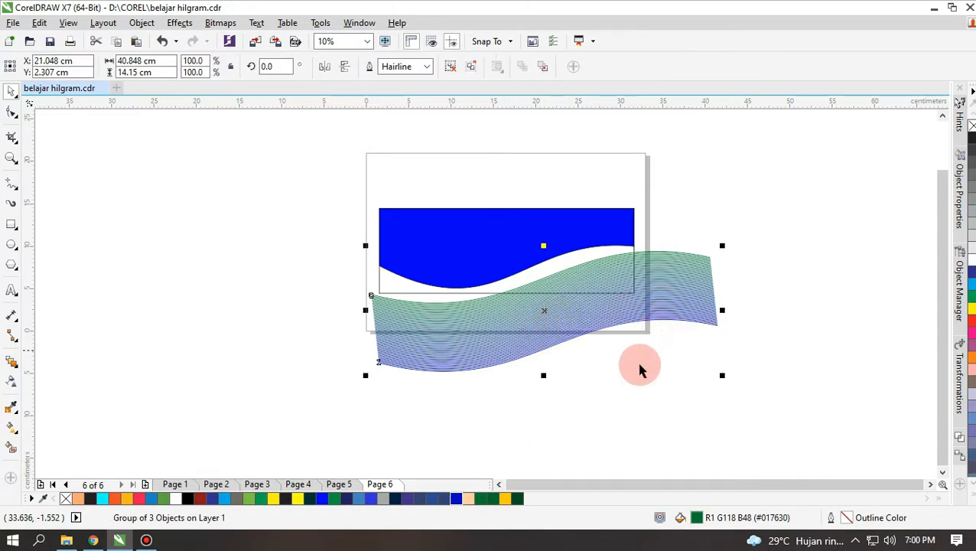
click(638, 370)
Apply a uniform transparency of 69 to the grouped line pattern
click(571, 326)
click(11, 380)
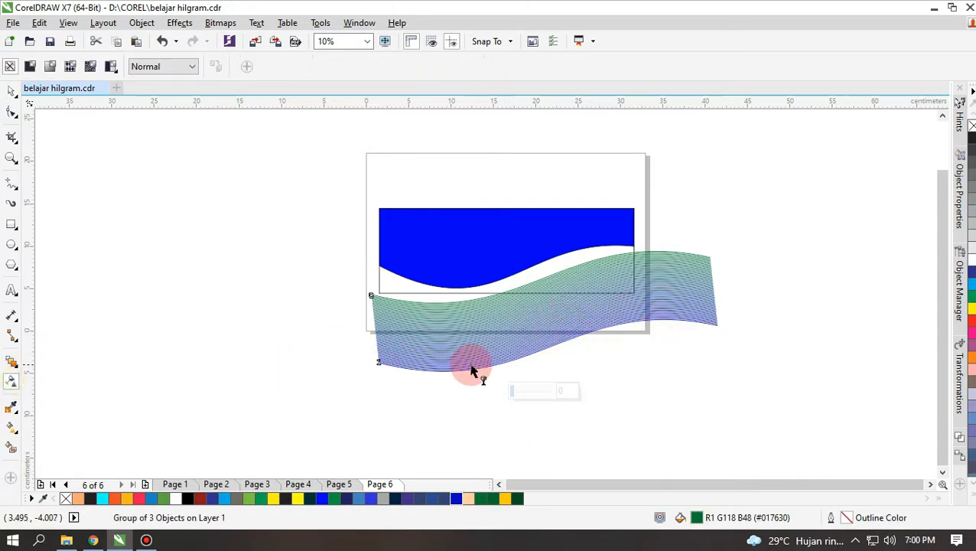
drag(531, 390, 536, 390)
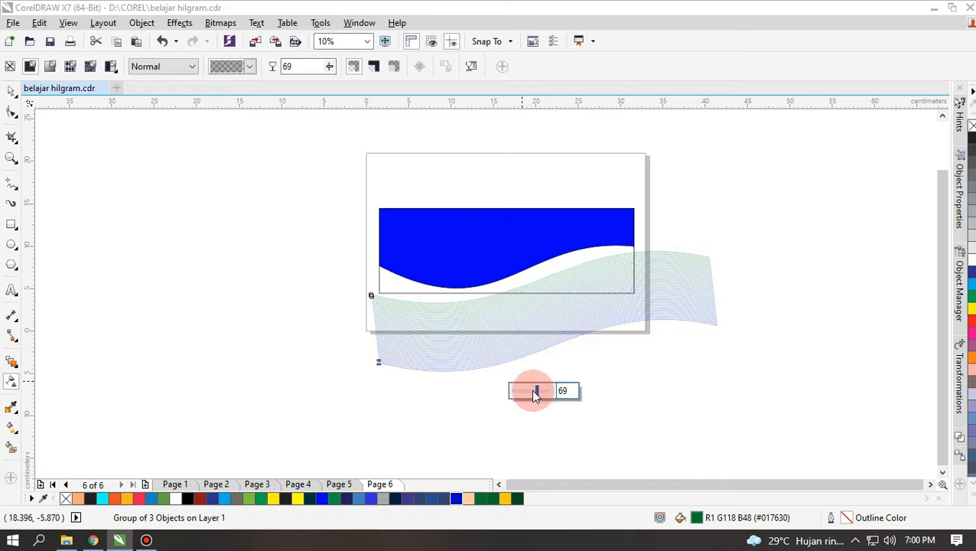
click(12, 90)
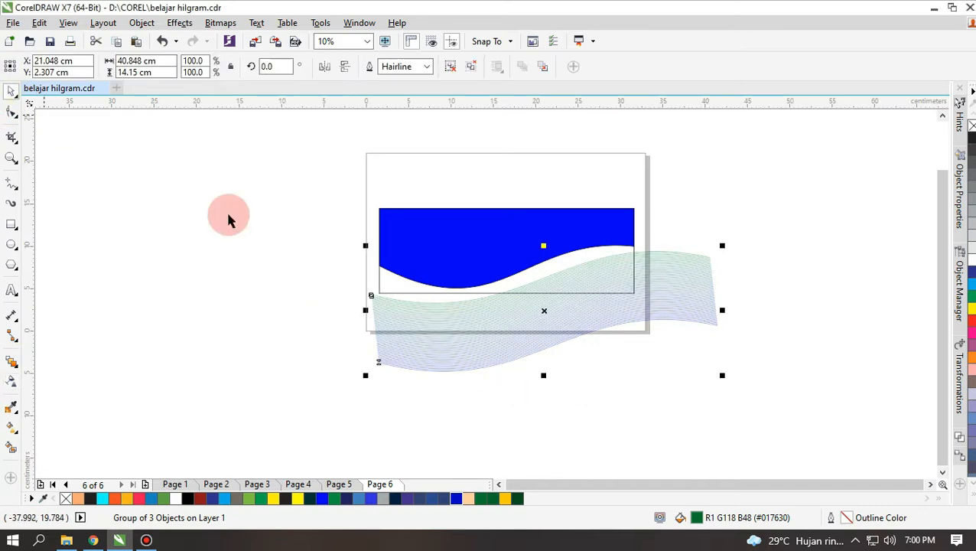
PowerClip the line pattern inside the banner rectangle and open the clipped contents for editing
right_click(686, 278)
click(737, 162)
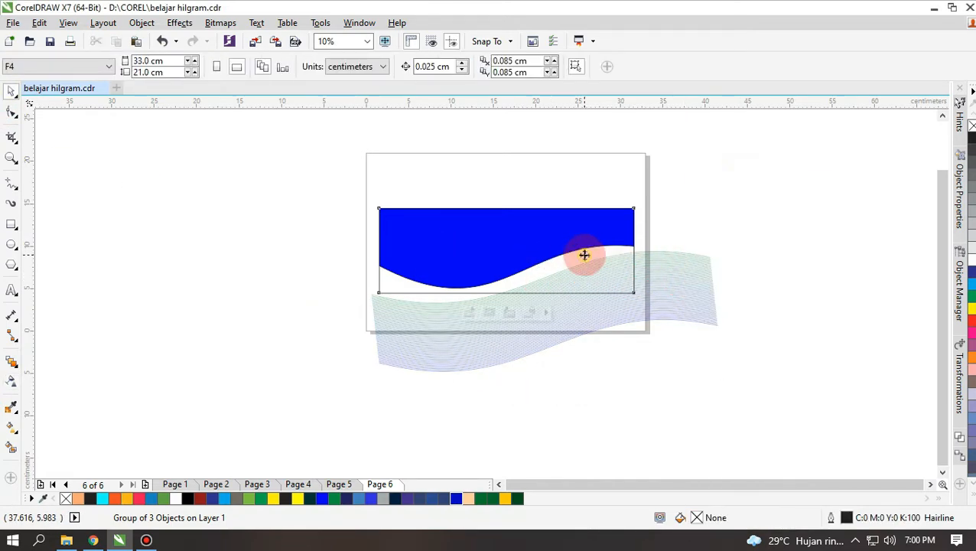
click(583, 255)
click(469, 313)
click(658, 216)
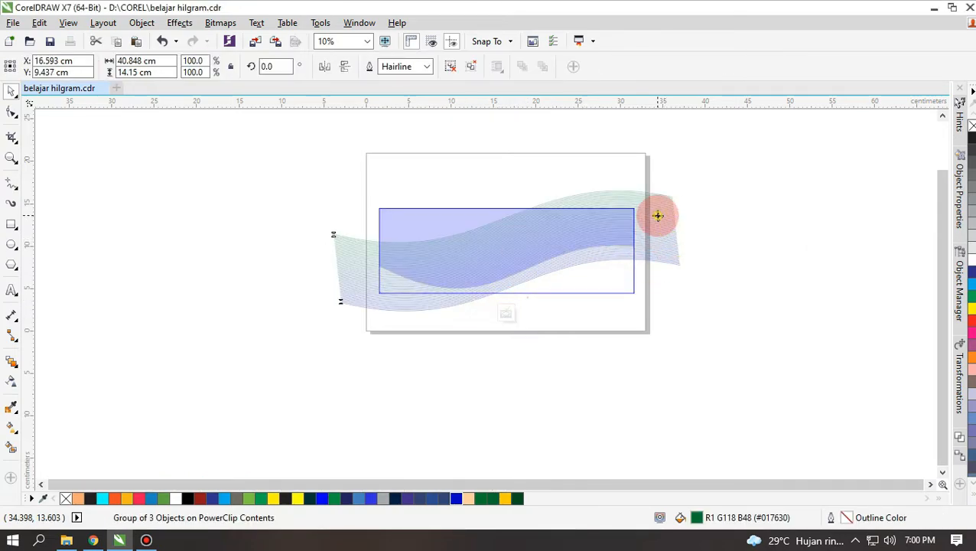
Reposition the clipped line pattern over the banner's lower part, stretching it to about 18.2 cm tall and skewing its right end downward
drag(658, 216, 671, 255)
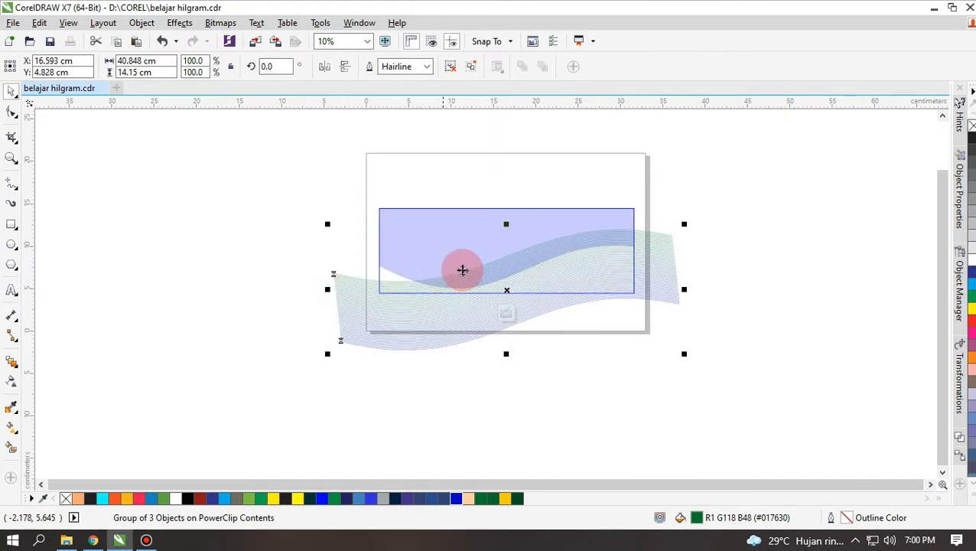
drag(509, 217, 505, 189)
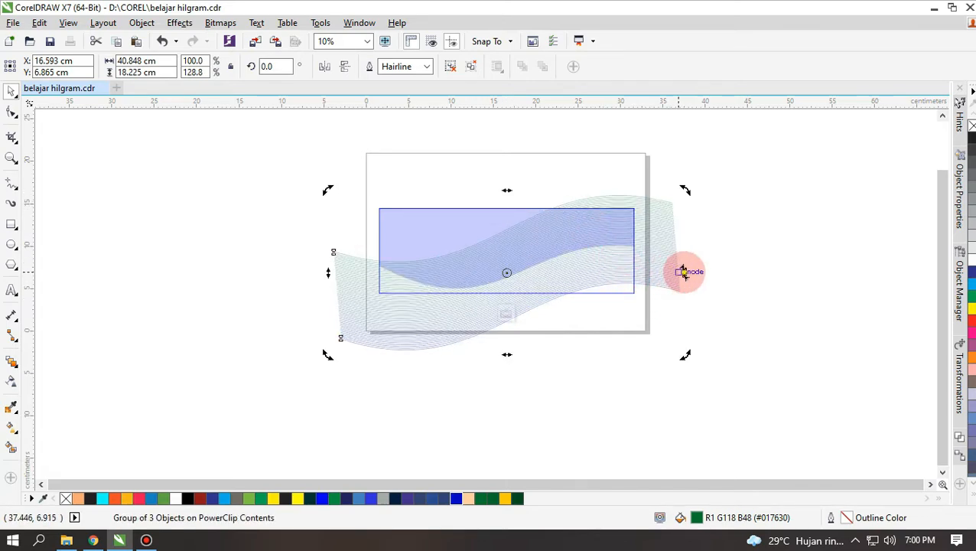
drag(683, 272, 692, 298)
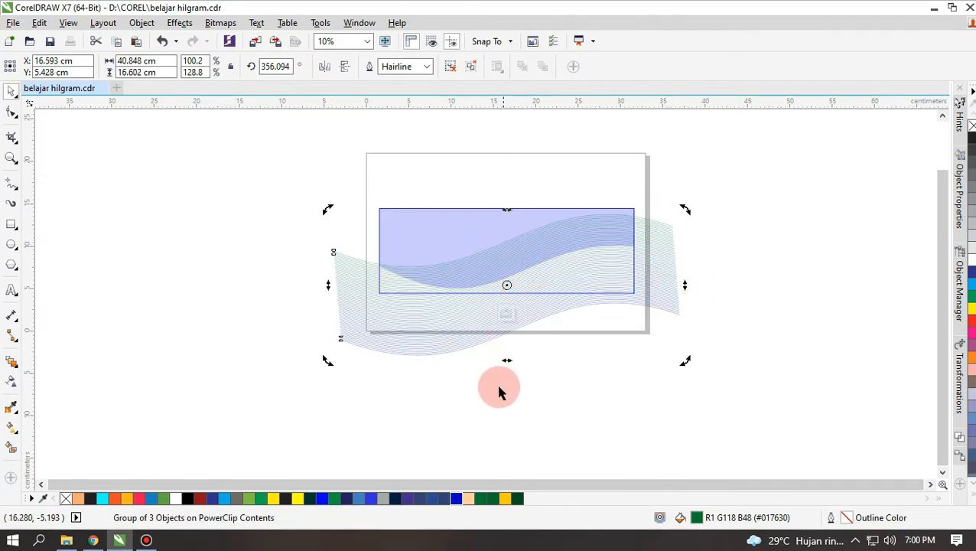
click(506, 315)
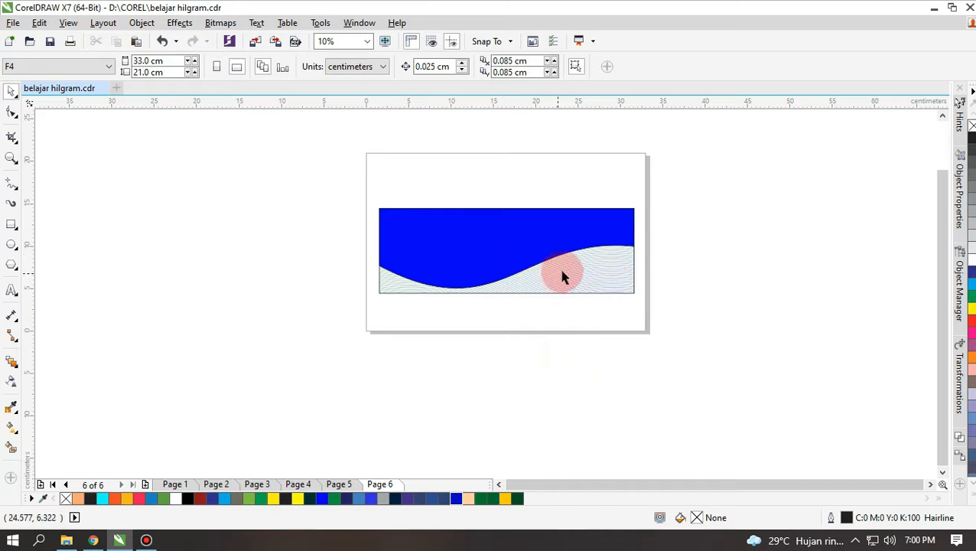
Add the two-line artistic text "WORKSHOP" and "Managemen Pemasaran" on the left of the blue area
scroll(563, 277, up, 3)
scroll(583, 272, down, 1)
scroll(449, 272, down, 2)
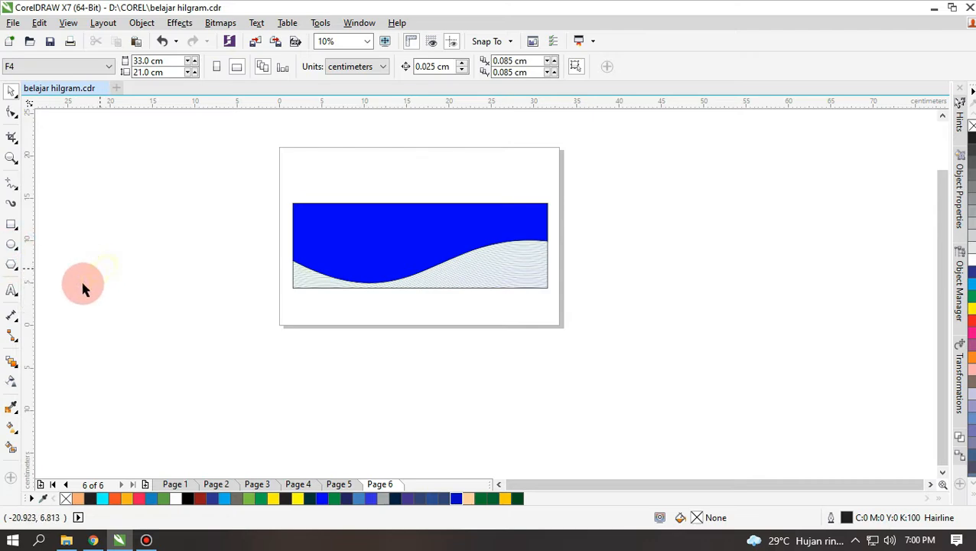
click(11, 291)
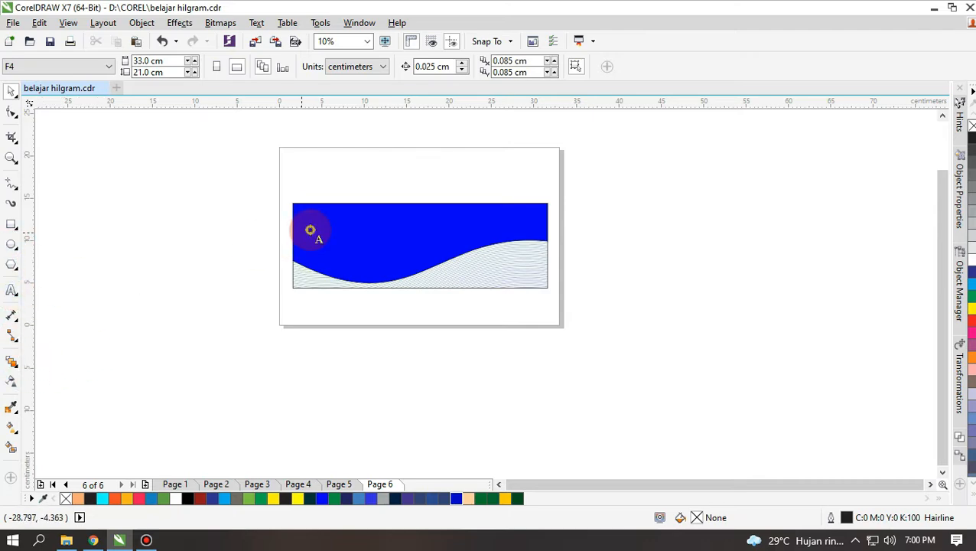
scroll(386, 221, up, 2)
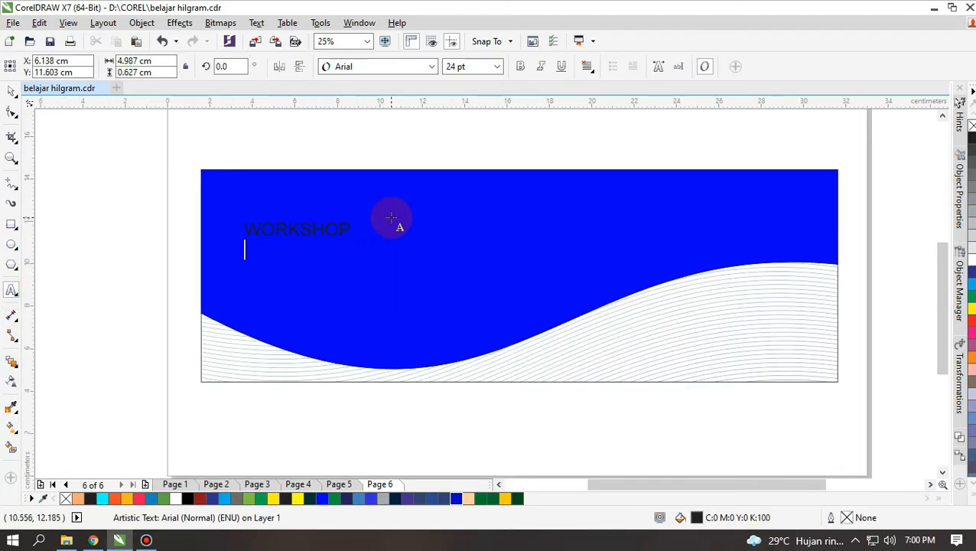
text(asaran)
Format the two-line text in white bold Georgia at about 29 pt
click(11, 91)
click(971, 260)
mouse_move(443, 265)
mouse_down()
mouse_move(486, 272)
mouse_move(239, 263)
mouse_up()
click(432, 66)
mouse_move(554, 102)
click(598, 137)
Cut "Managemen Pemasaran" out of the text and paste it as a separate text object below "WORKSHOP"
click(481, 263)
double_click(481, 262)
key(ctrl+x)
click(293, 293)
key(ctrl+v)
scroll(343, 299, down, 1)
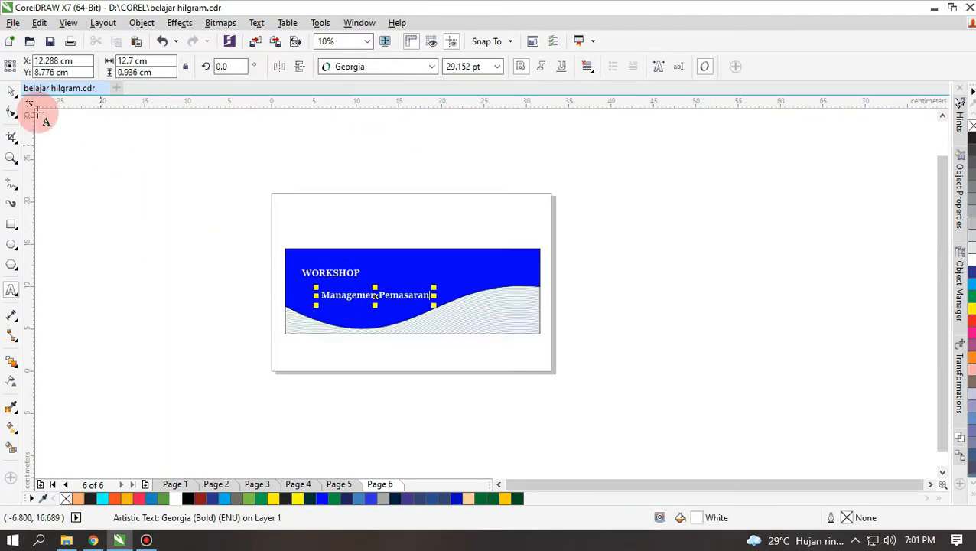
Move "WORKSHOP" to the upper middle of the blue area and enlarge it into a headline
click(11, 91)
scroll(349, 278, up, 1)
click(342, 277)
drag(381, 278, 534, 296)
drag(382, 298, 449, 249)
drag(603, 274, 616, 283)
Move "Managemen Pemasaran" directly beneath the headline and resize "WORKSHOP" to about 15 cm wide
click(475, 320)
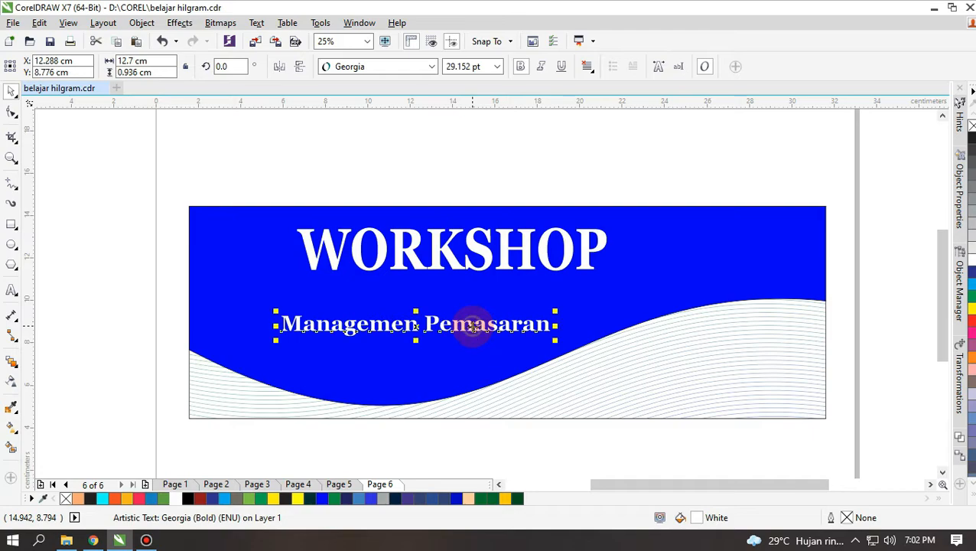
drag(475, 320, 451, 306)
click(570, 163)
scroll(441, 291, up, 1)
click(438, 288)
click(733, 245)
drag(792, 256, 797, 264)
Break the "WORKSHOP" text apart into separate letters
click(136, 27)
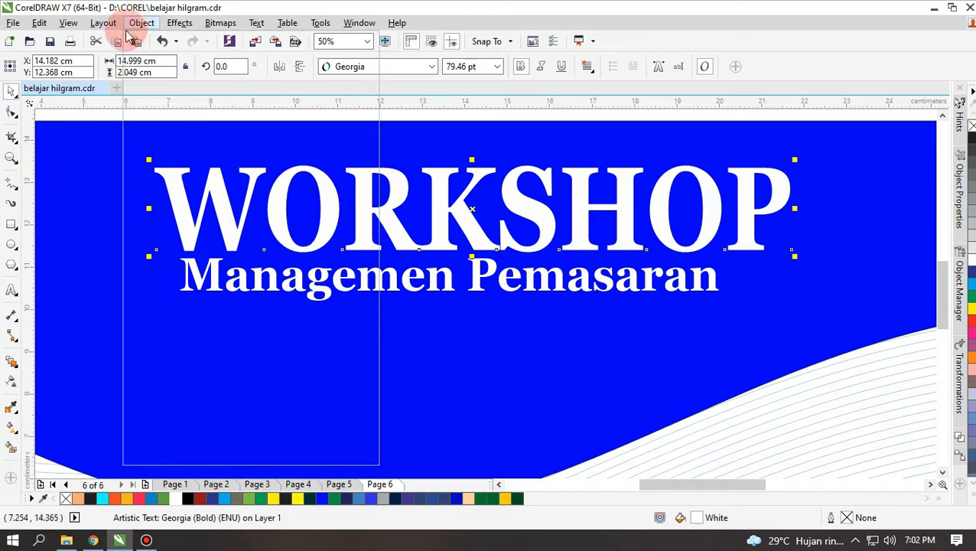
click(504, 257)
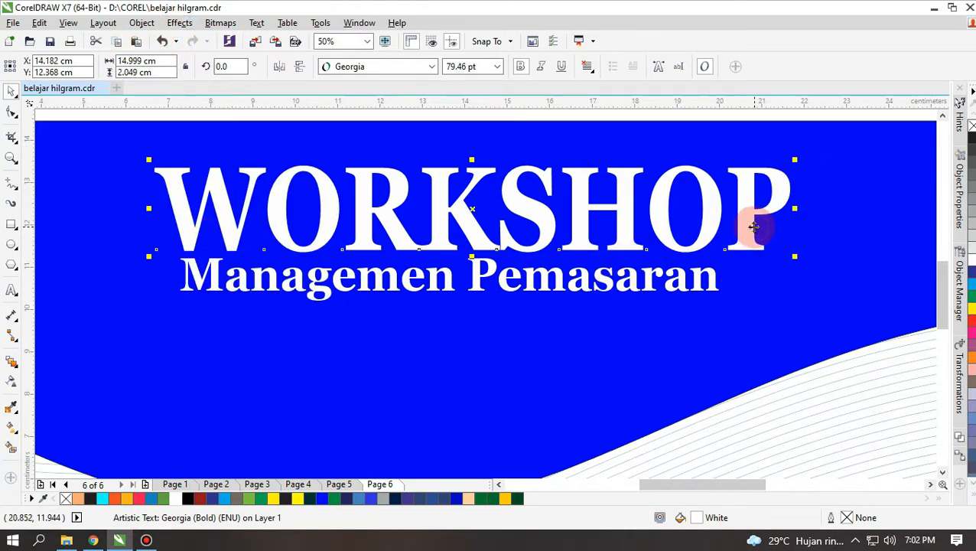
click(141, 23)
click(203, 239)
Convert the headline's letter P to curves and lengthen its stem down to the baseline of "Managemen Pemasaran"
click(754, 205)
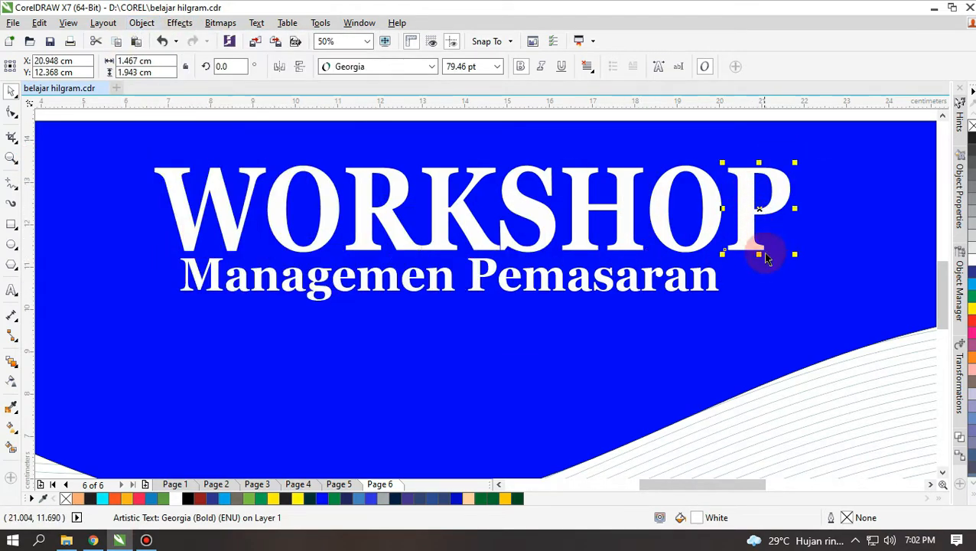
click(142, 23)
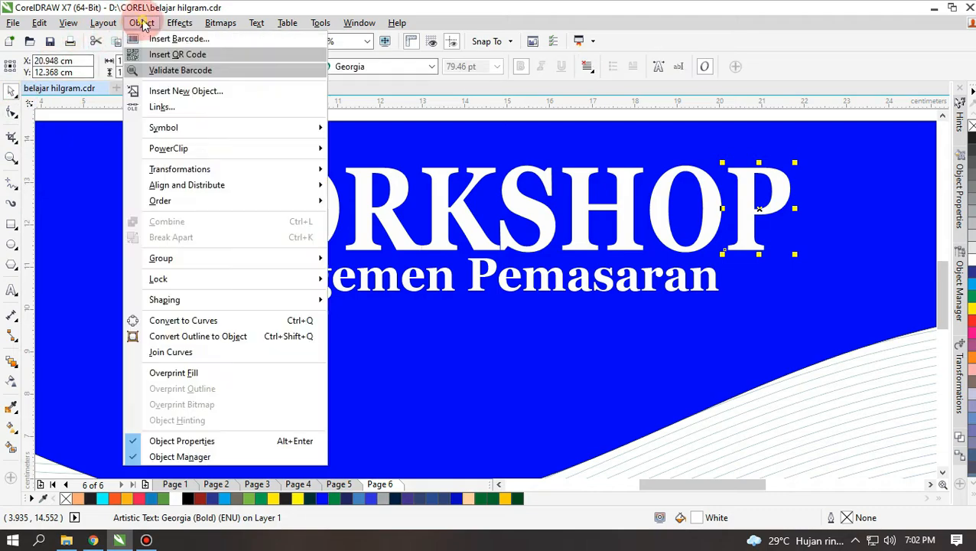
click(182, 320)
click(12, 111)
drag(816, 286, 725, 297)
scroll(745, 281, up, 1)
scroll(700, 297, down, 2)
click(10, 92)
click(377, 165)
Draw a four-sided polygon about 7.1 x 7.1 cm over the banner's lower-right corner
scroll(704, 276, up, 1)
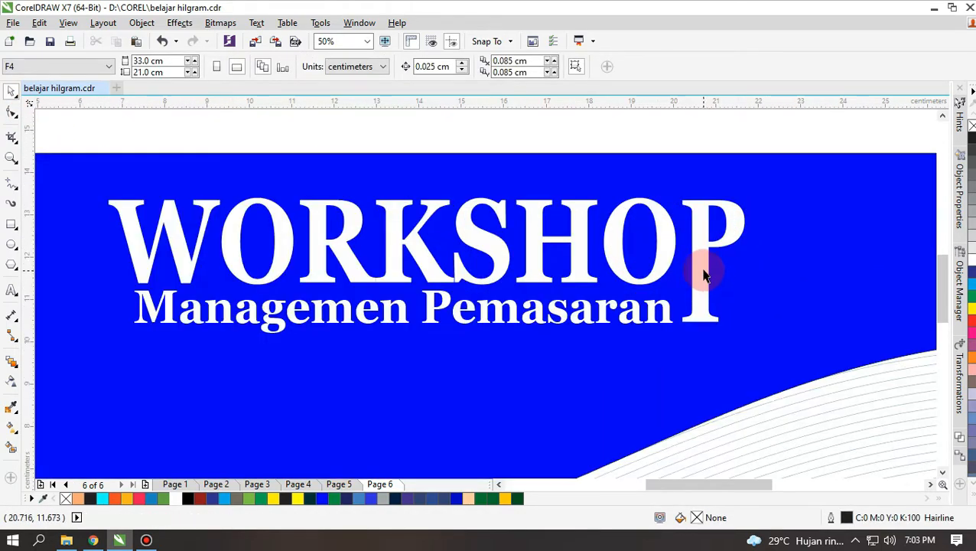
scroll(698, 275, down, 2)
scroll(515, 249, up, 1)
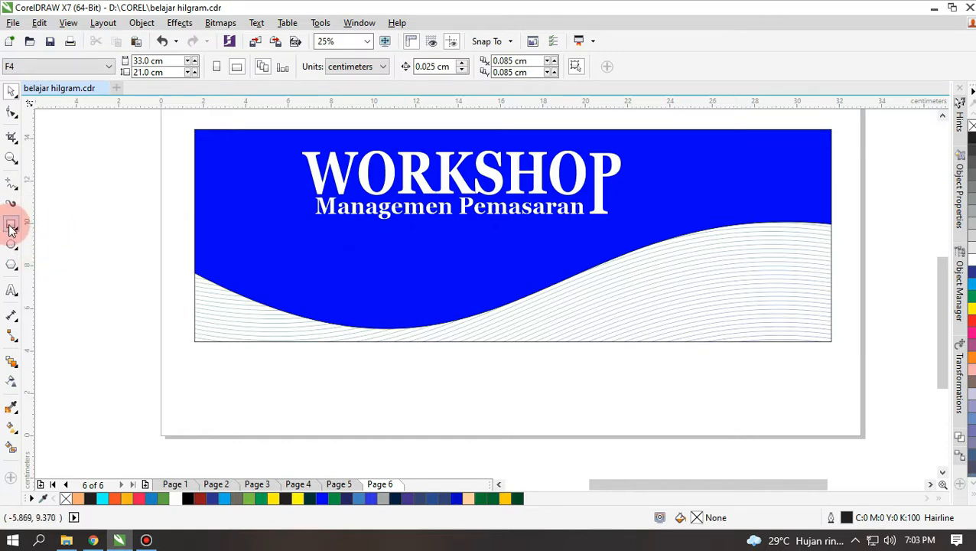
click(11, 264)
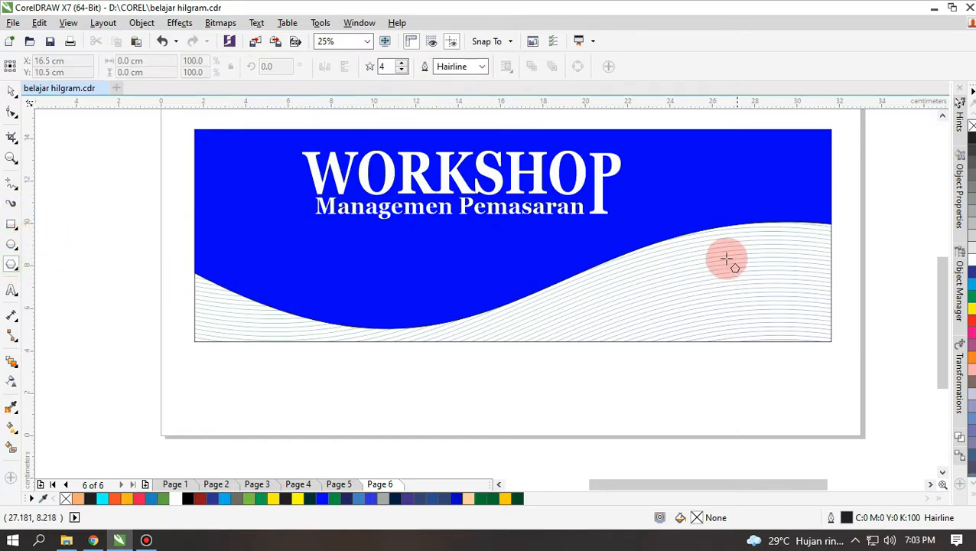
drag(673, 208, 819, 360)
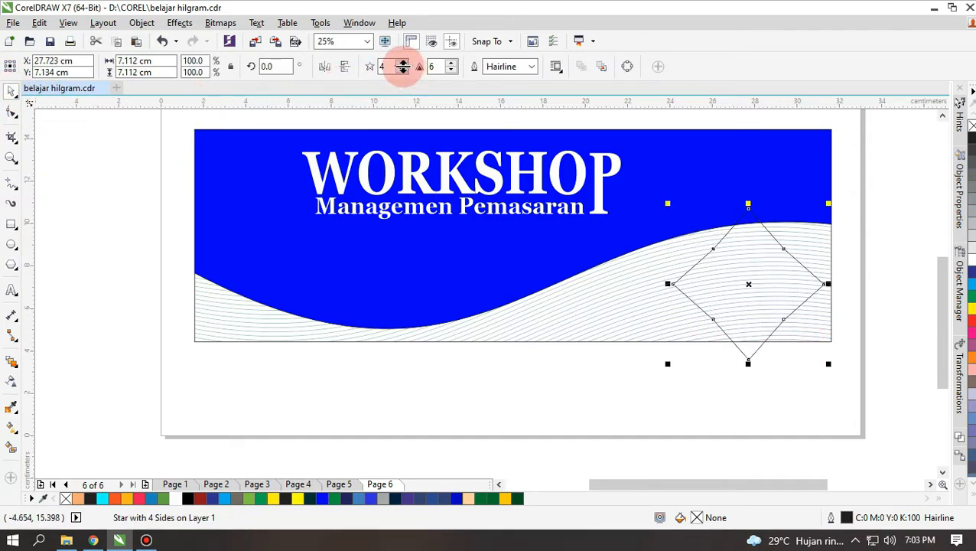
Set the polygon to 6 sides with sharpness 1 and move it up over the wave's edge at the banner's right end
click(401, 63)
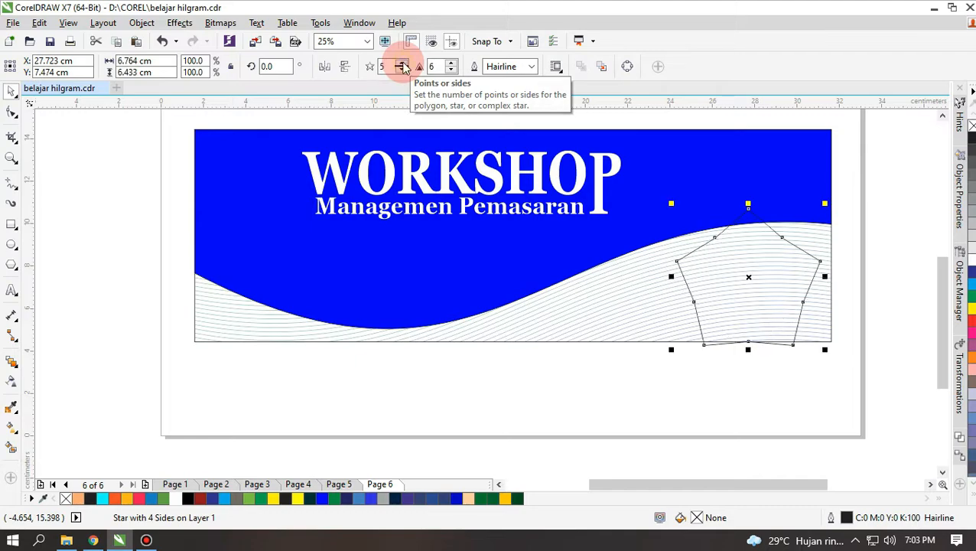
click(402, 63)
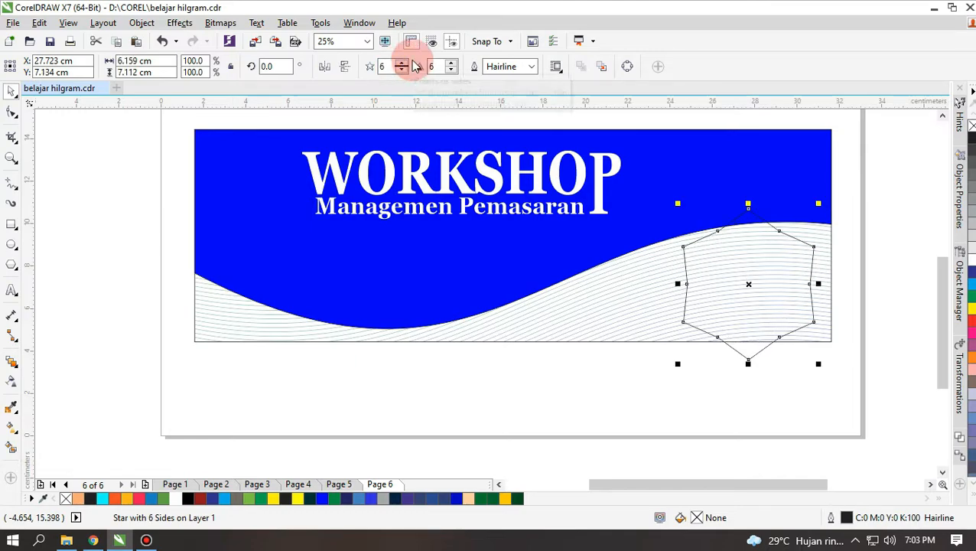
click(454, 68)
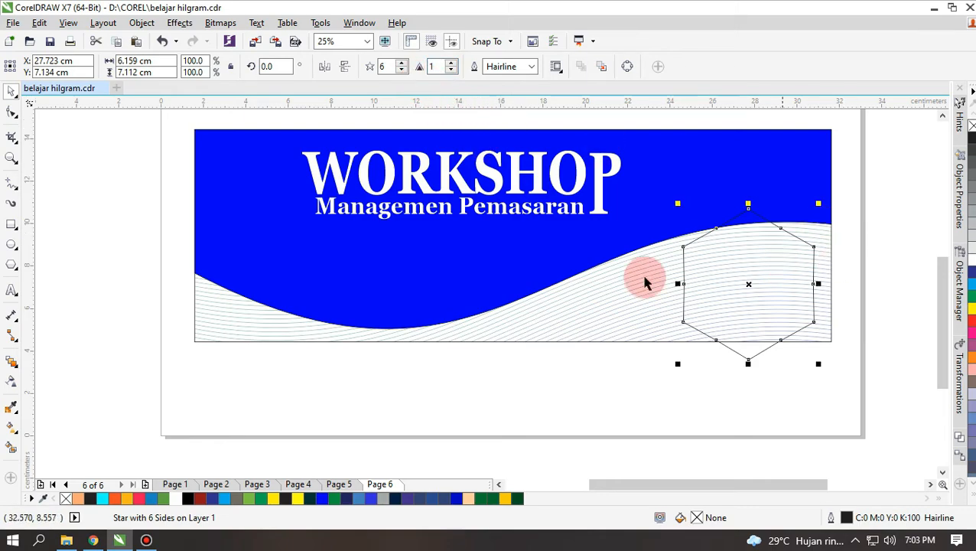
scroll(658, 280, down, 2)
scroll(661, 277, up, 2)
drag(658, 269, 637, 209)
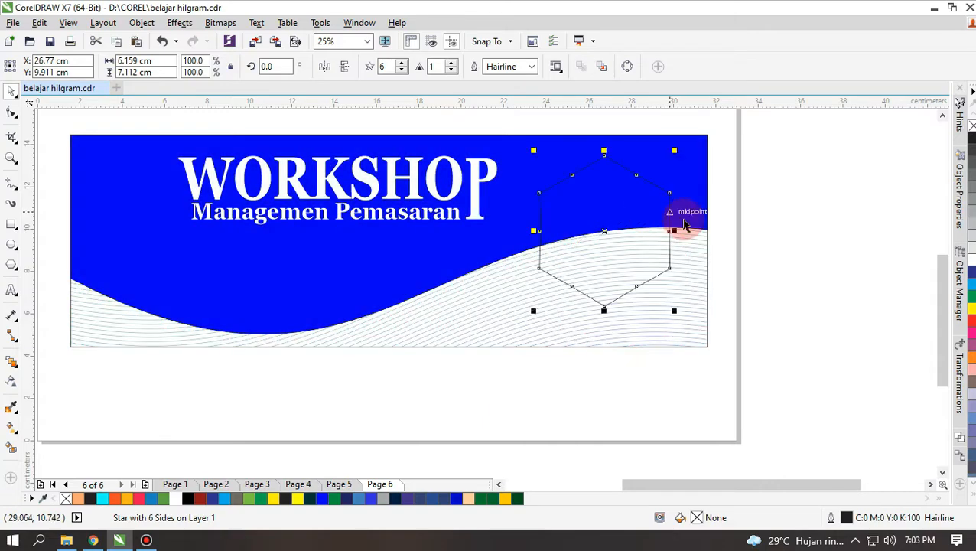
click(763, 207)
click(636, 243)
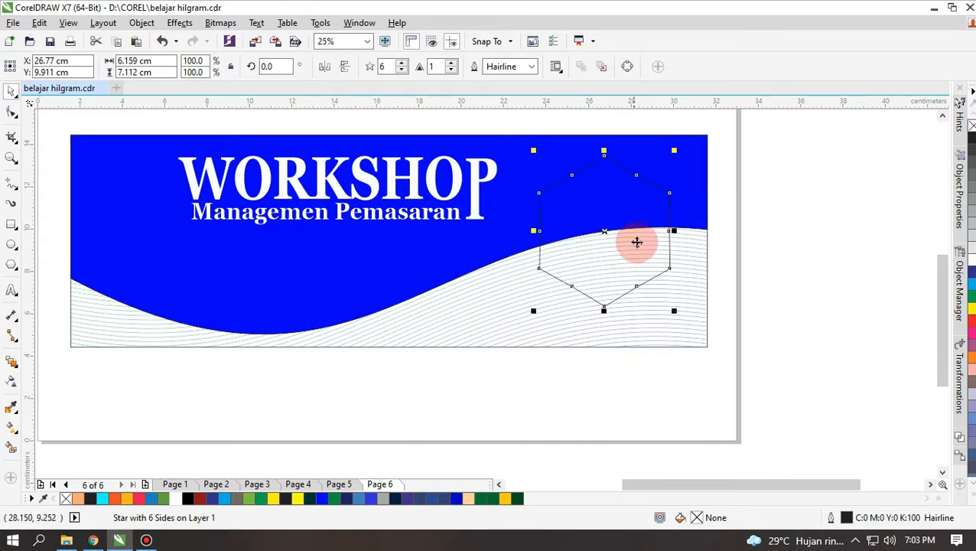
Round the hexagon's corners with a 0.66 cm fillet
click(357, 23)
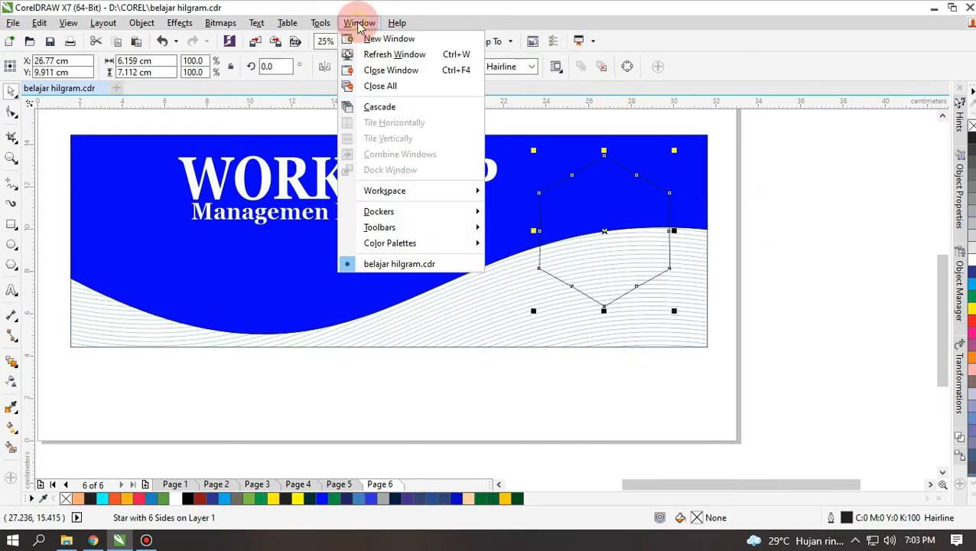
mouse_move(413, 211)
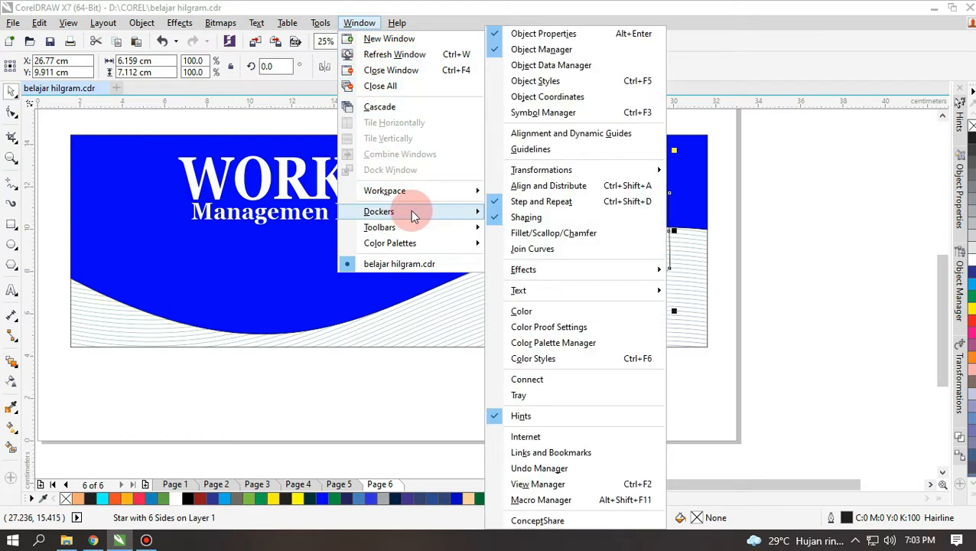
click(537, 233)
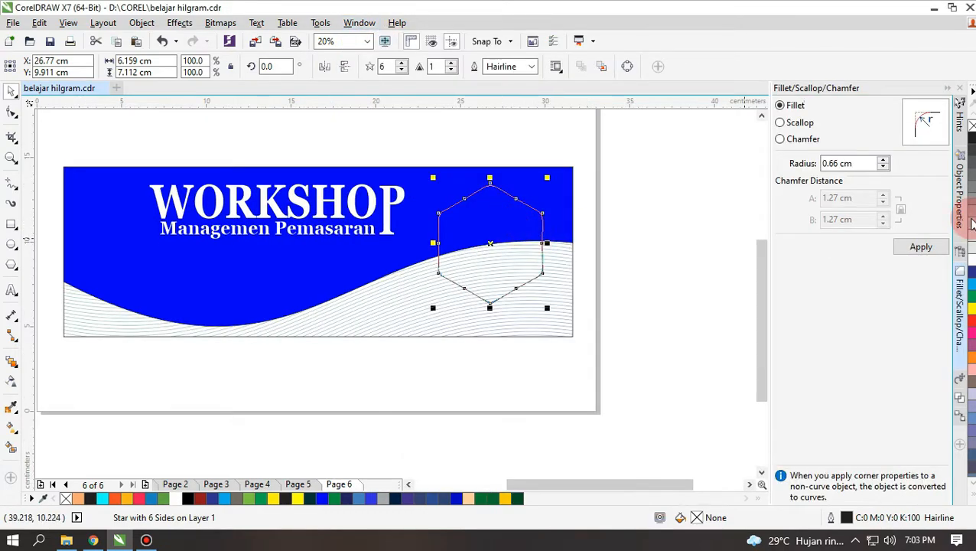
click(921, 246)
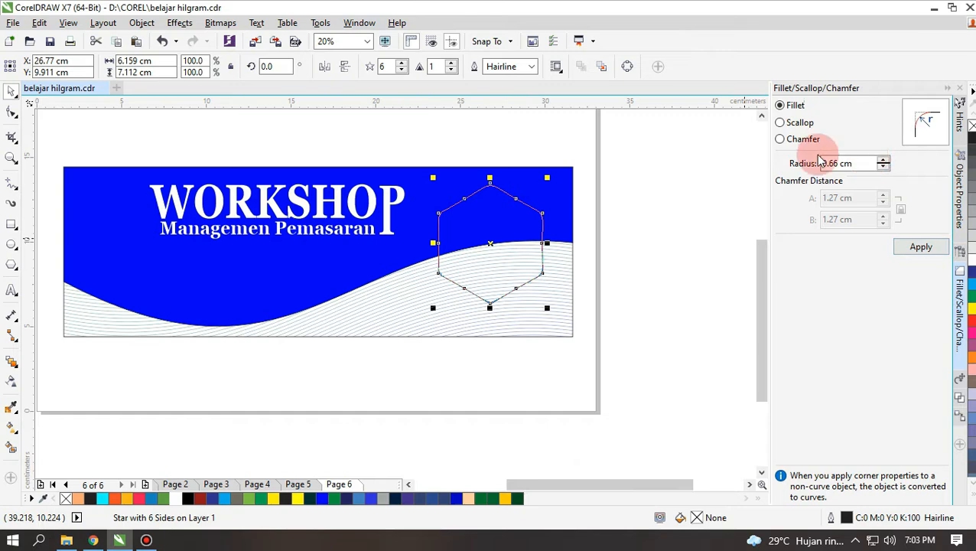
click(780, 123)
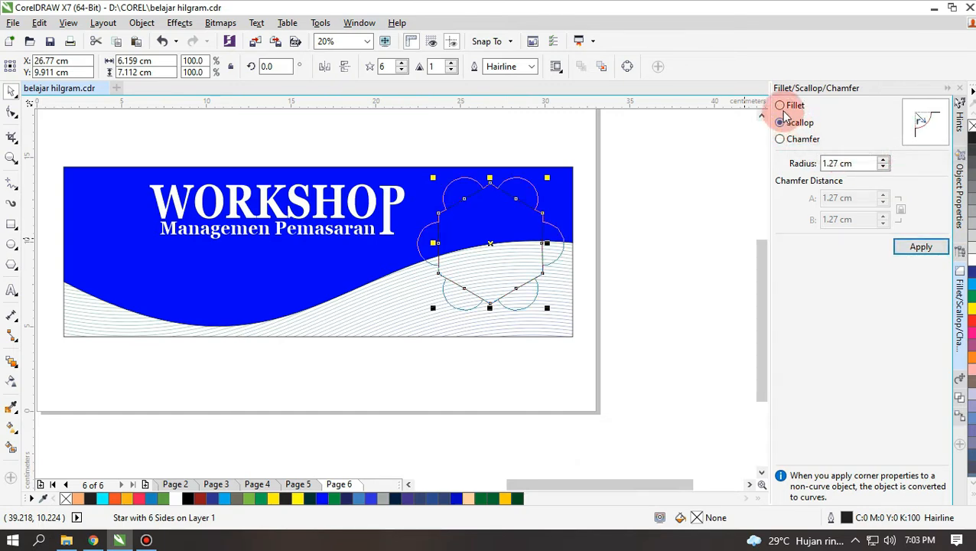
click(781, 107)
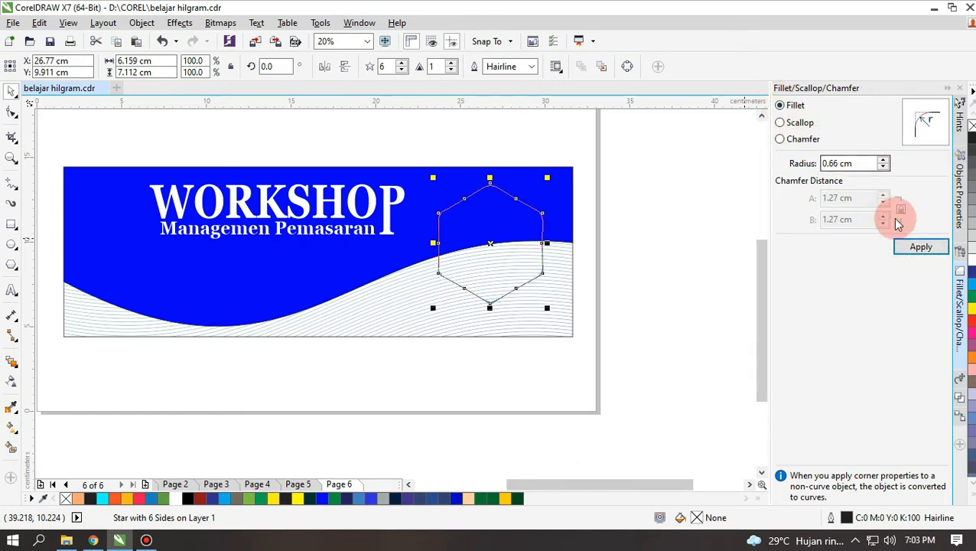
click(922, 248)
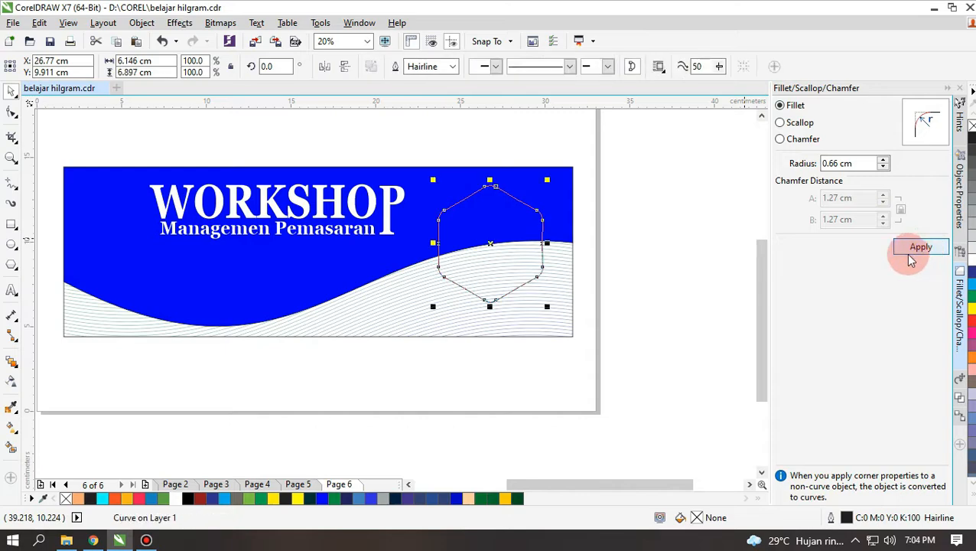
click(664, 251)
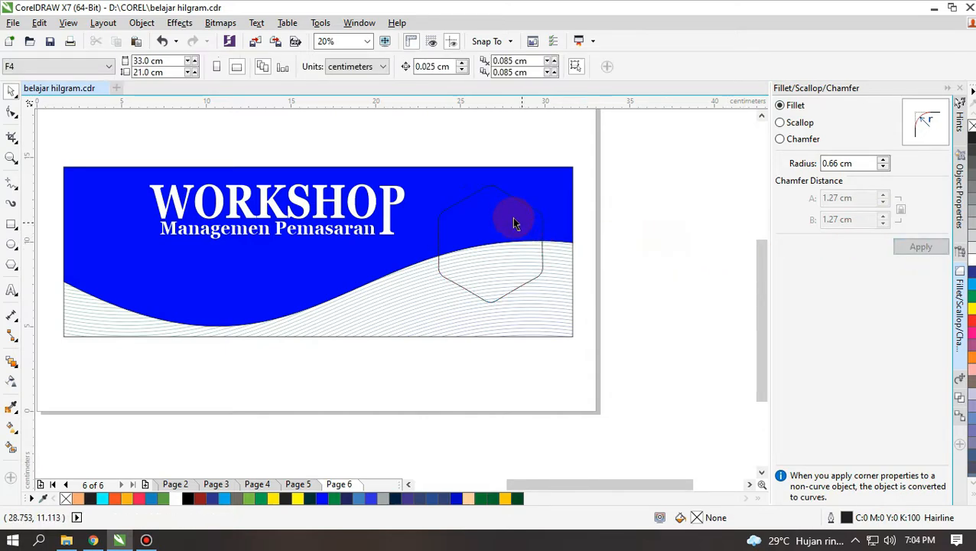
Duplicate the rounded hexagon in place and scale the copy down to 94% about its centre
click(492, 214)
scroll(493, 210, up, 2)
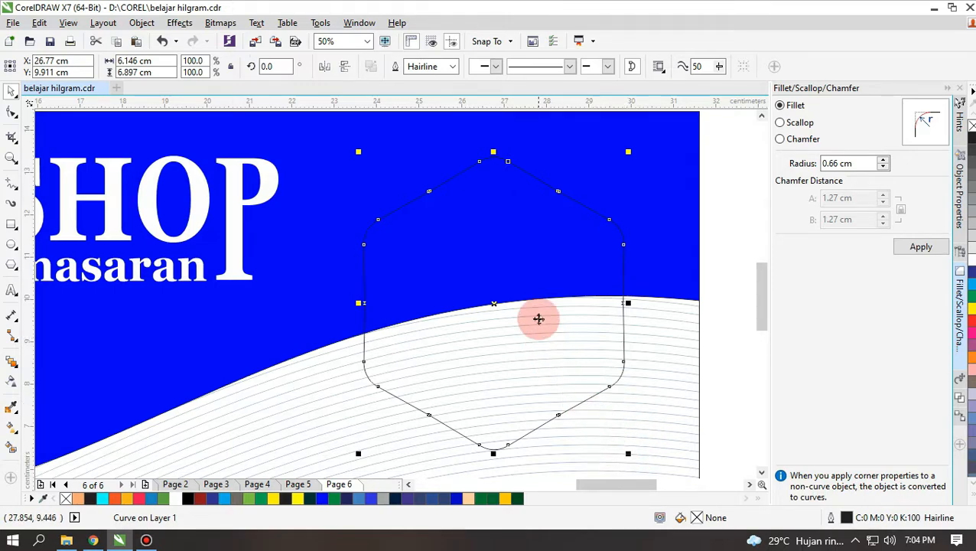
right_click(539, 319)
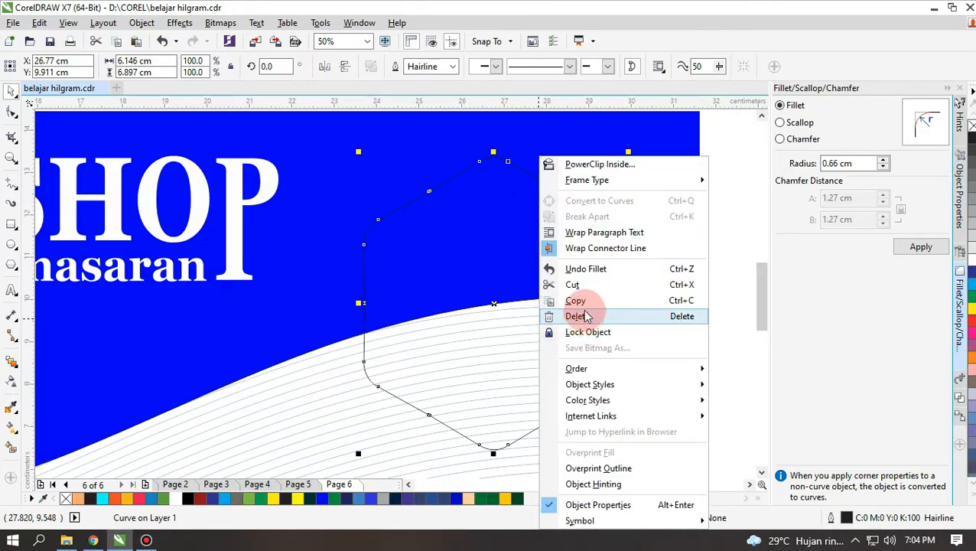
click(585, 303)
right_click(711, 288)
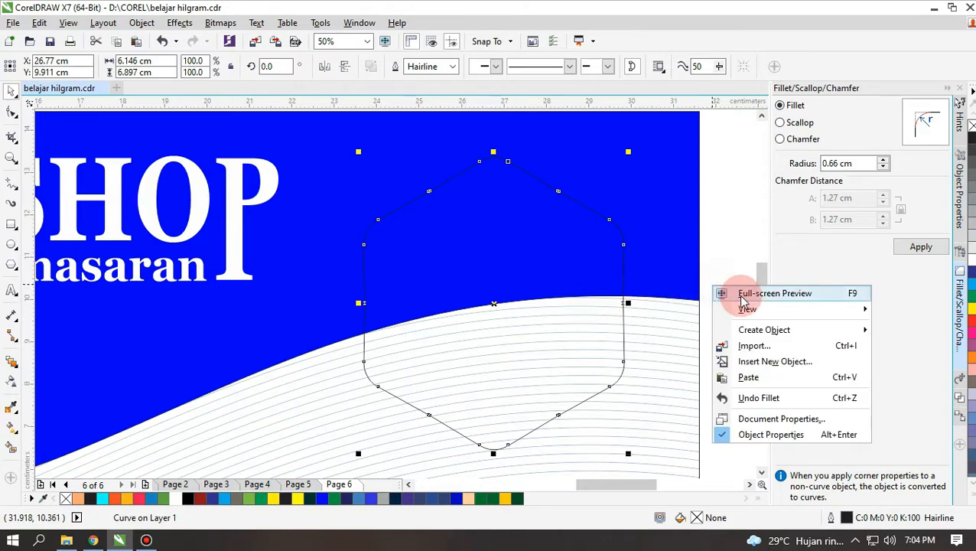
click(730, 379)
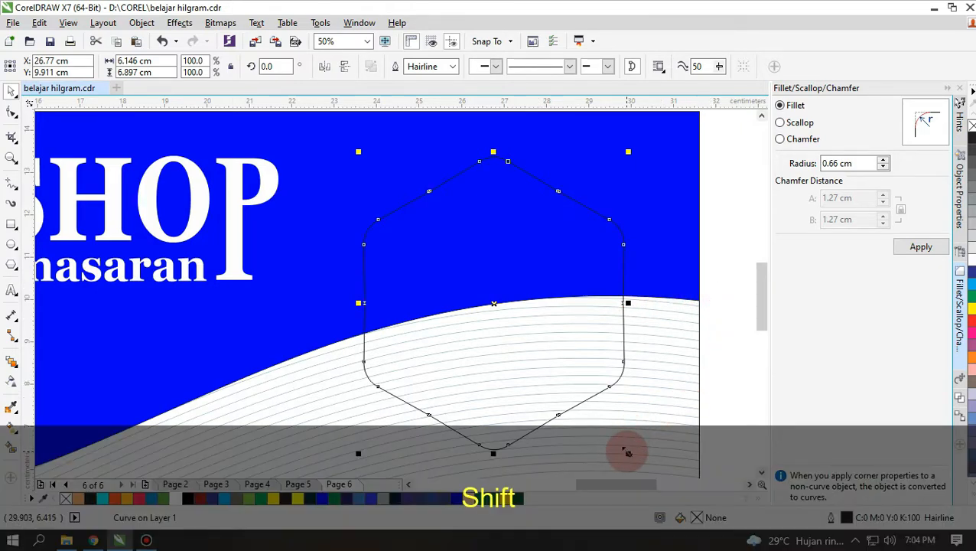
drag(626, 451, 623, 444)
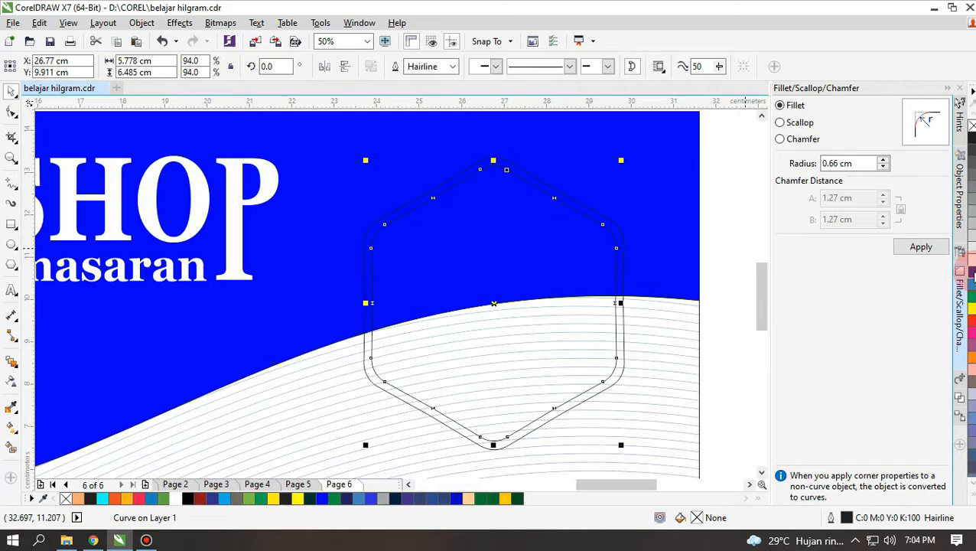
Fill both the inner and the outer hexagon with white
click(971, 261)
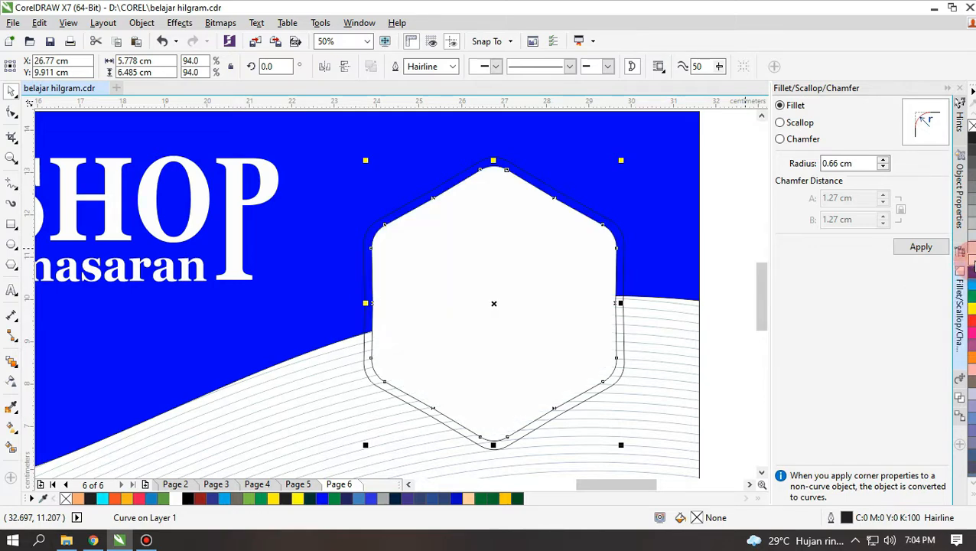
click(722, 226)
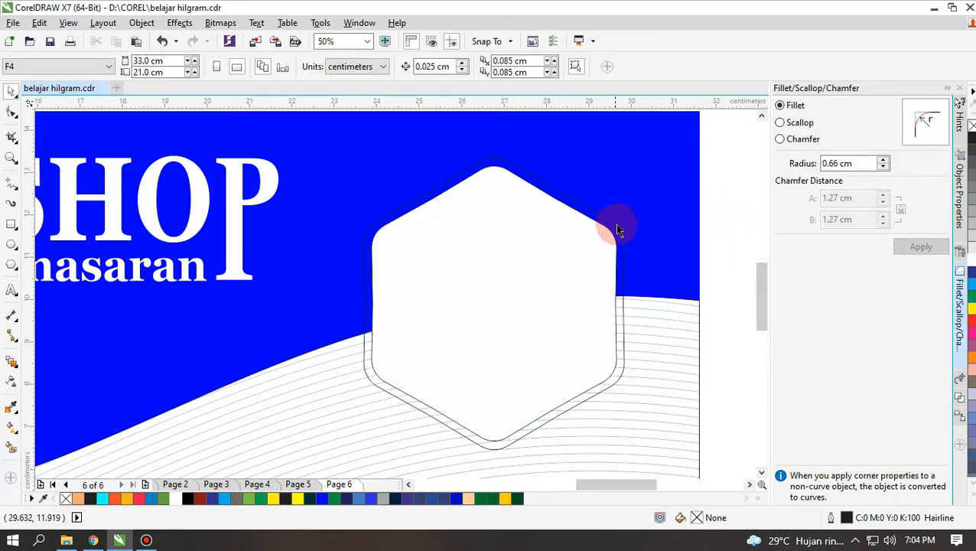
click(621, 252)
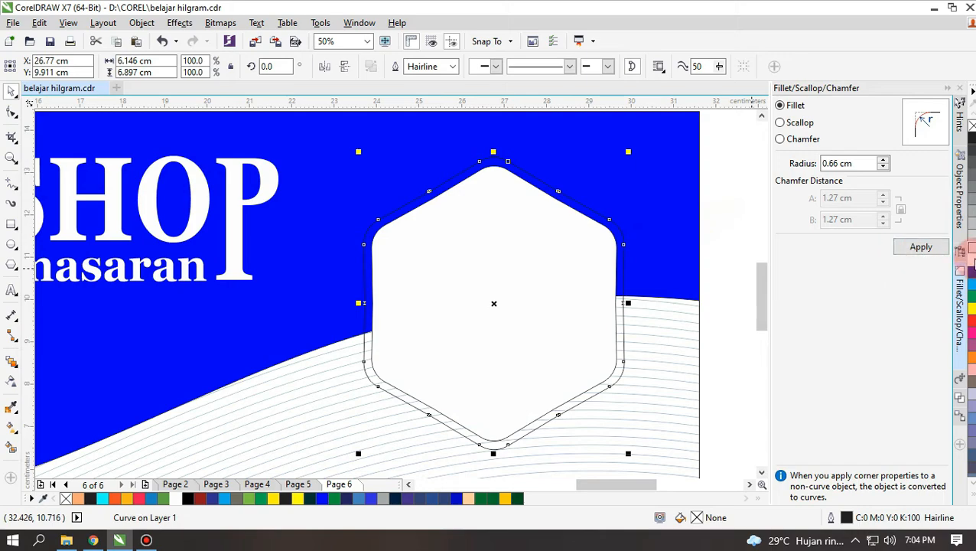
click(971, 259)
click(728, 245)
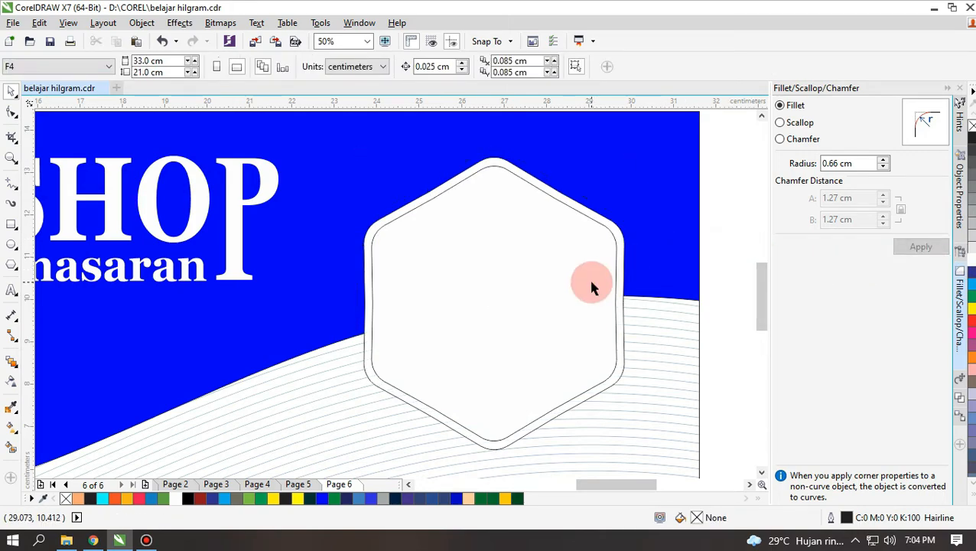
Fill the inner hexagon with dark blue (C100 M100 Y0 K0), leaving a white frame around it
click(590, 285)
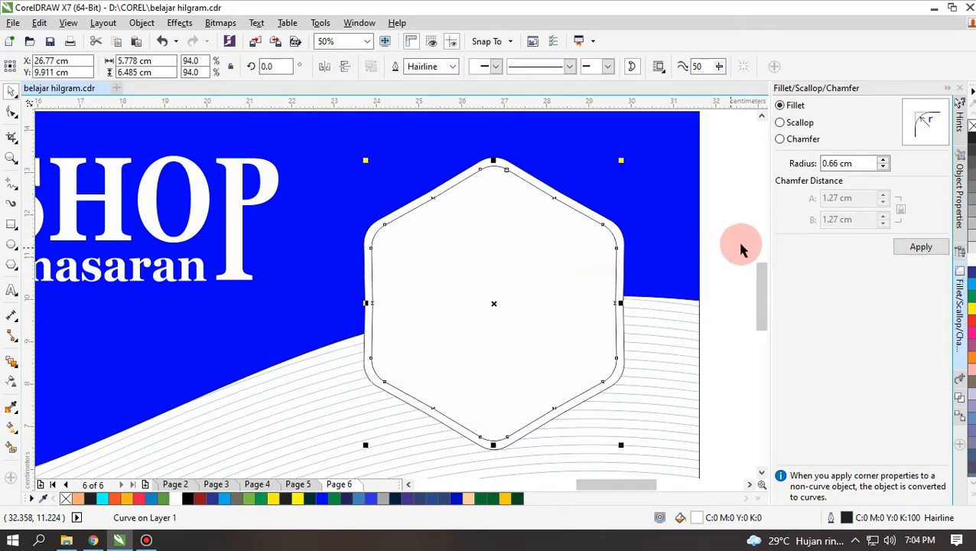
click(969, 272)
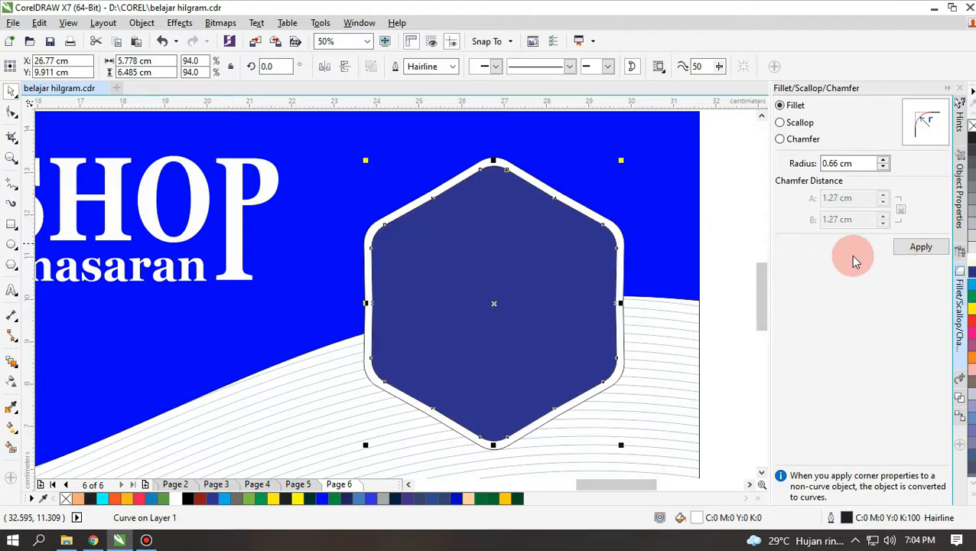
click(730, 211)
scroll(570, 244, down, 1)
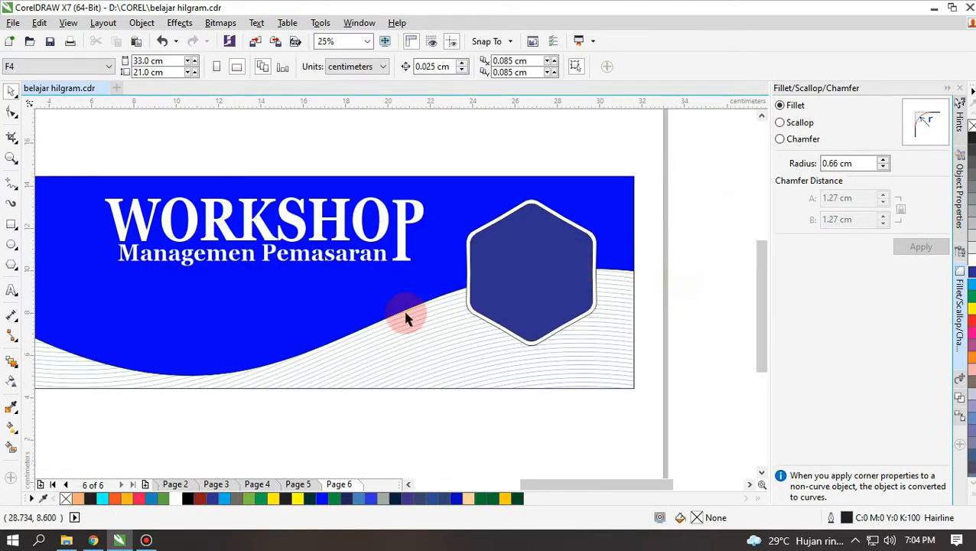
Place the photo of the seated woman from File Explorer's Downloads folder onto the CorelDRAW page beside the hexagon
click(67, 542)
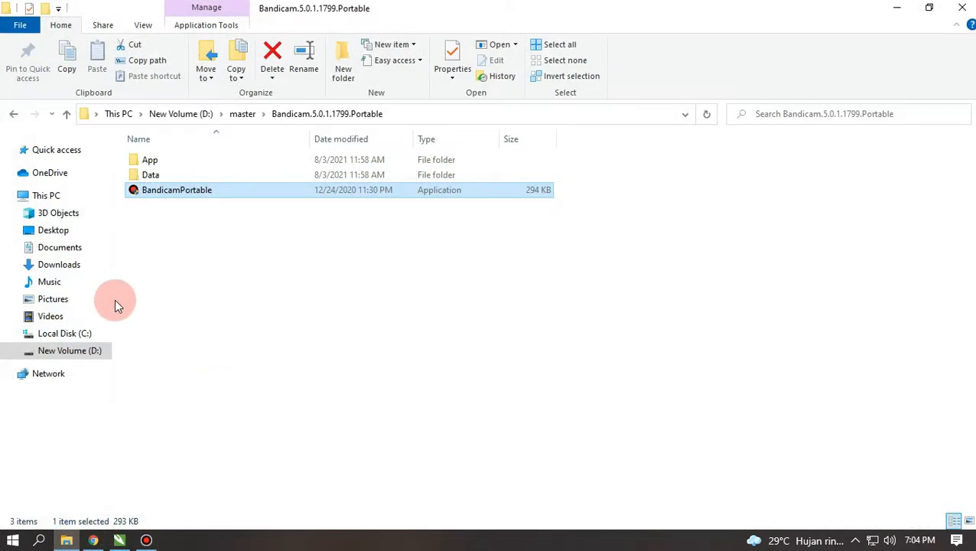
click(77, 264)
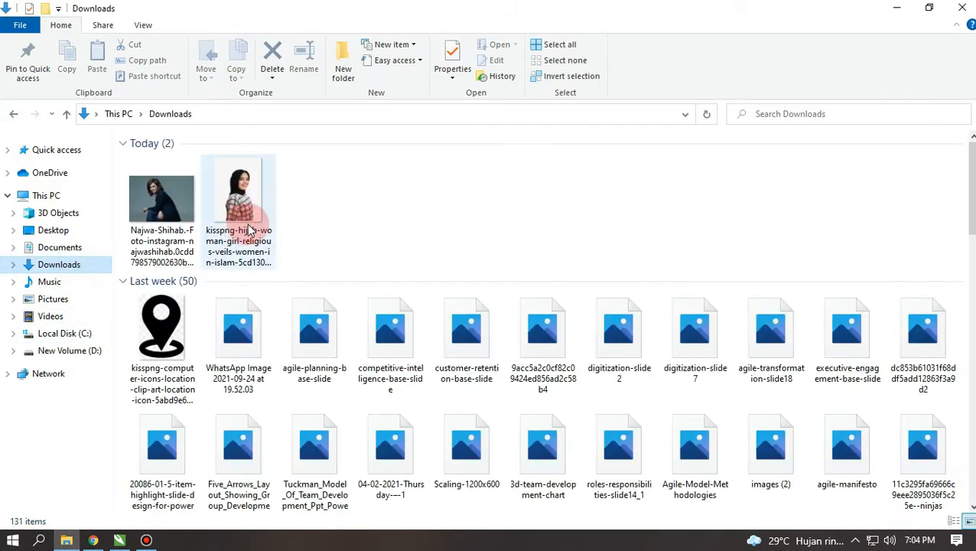
drag(161, 200, 686, 310)
PowerClip the woman's photo inside the inner dark blue hexagon
right_click(686, 310)
click(754, 132)
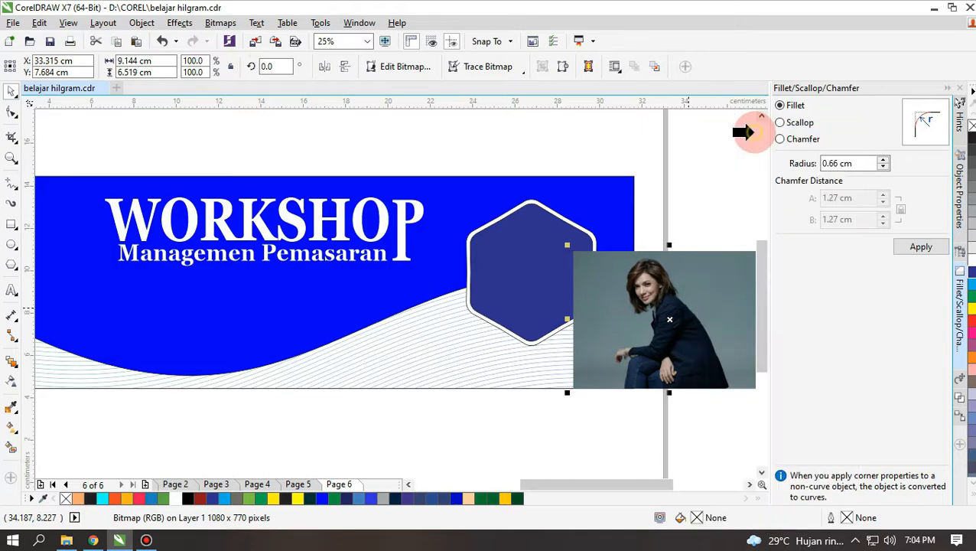
click(523, 283)
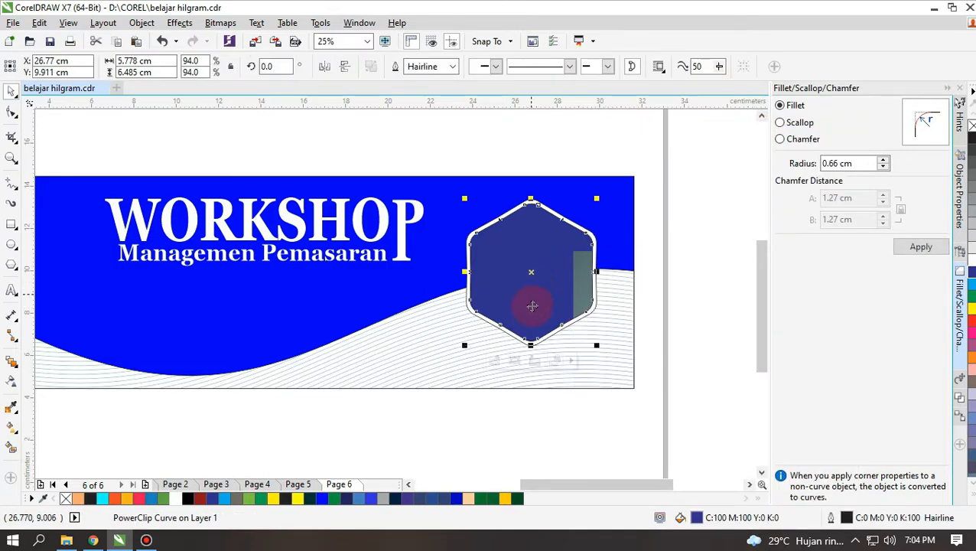
Edit the PowerClip contents so the photo covers the hexagon, enlarging it to about 10.2 x 7.3 cm and positioning the woman within the frame
click(493, 361)
drag(713, 332, 556, 253)
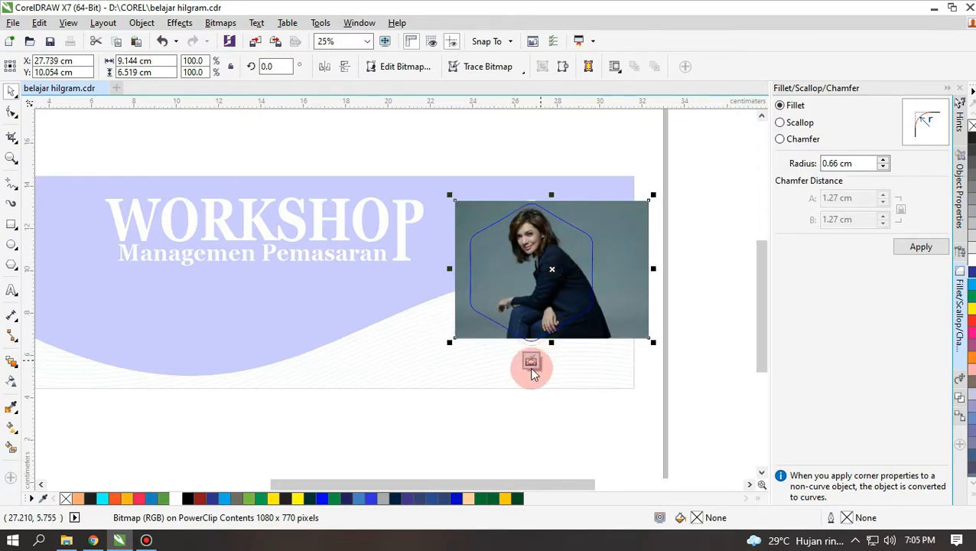
drag(449, 341, 426, 358)
drag(585, 324, 601, 325)
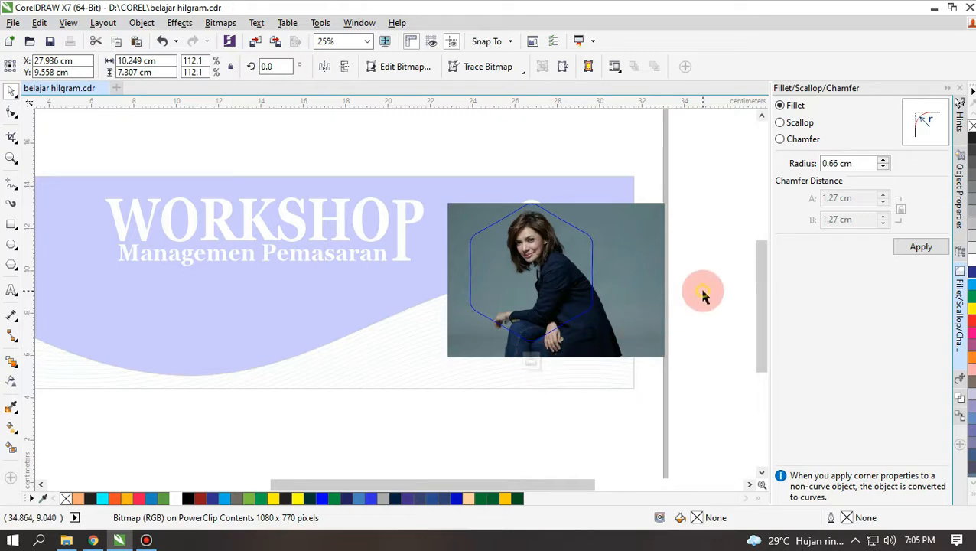
click(531, 361)
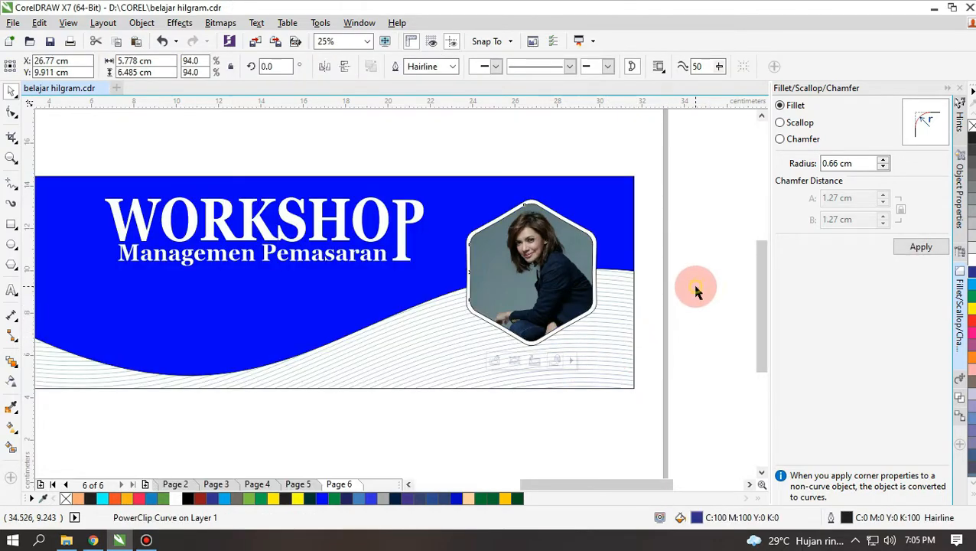
click(696, 289)
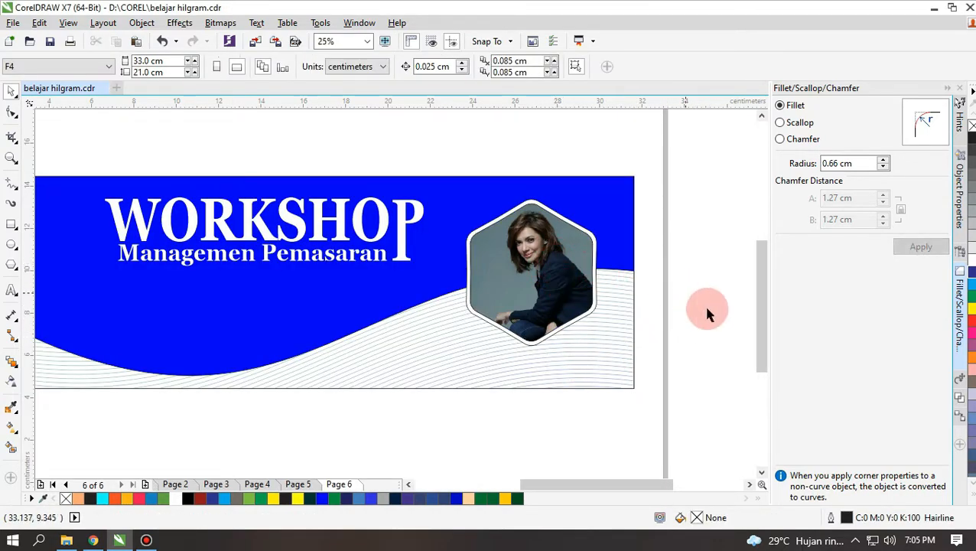
Remove the outlines from both the photo hexagon and the white hexagon behind it
drag(683, 390, 451, 163)
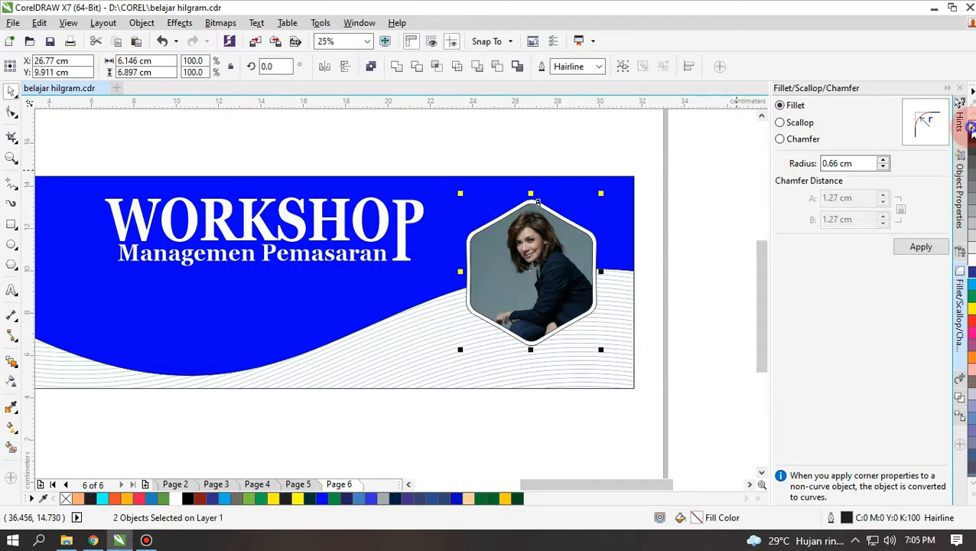
click(697, 207)
scroll(673, 239, down, 2)
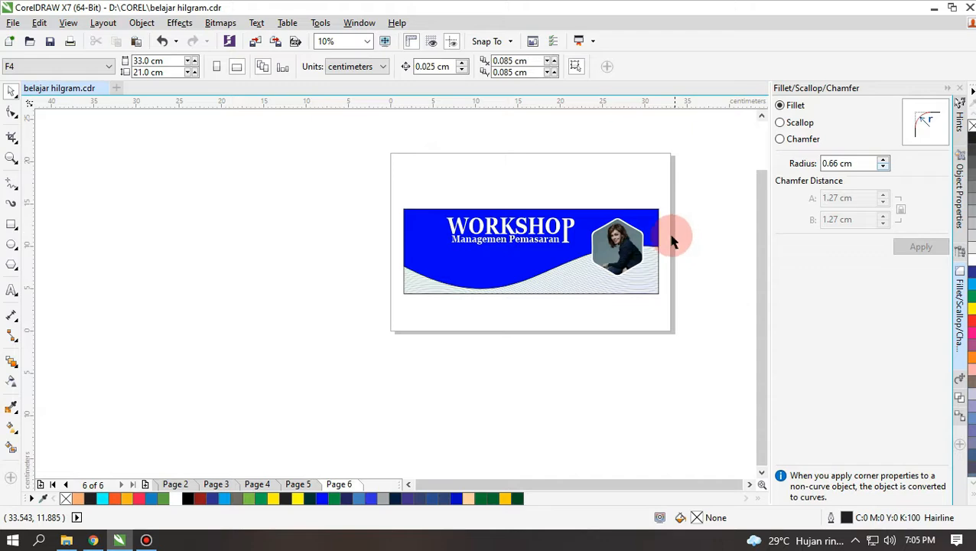
Add the speaker's name as text below the hexagonal photo, formatted in bold Georgia at 24 pt
scroll(616, 271, up, 2)
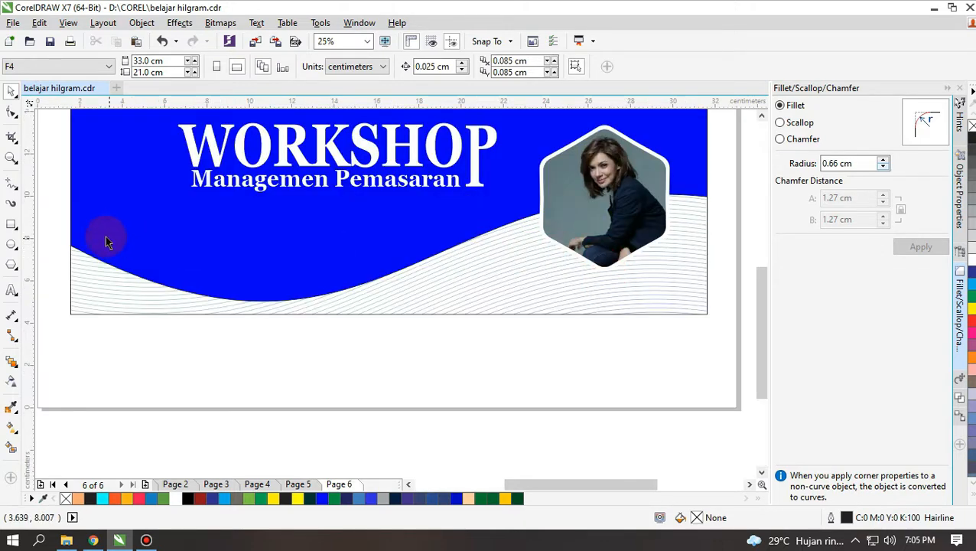
click(11, 290)
click(545, 288)
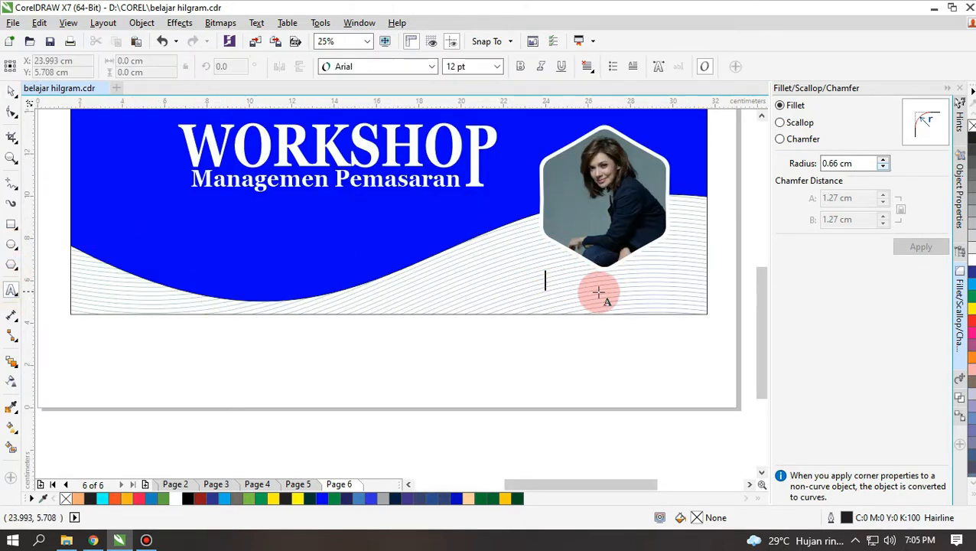
text(NAJ)
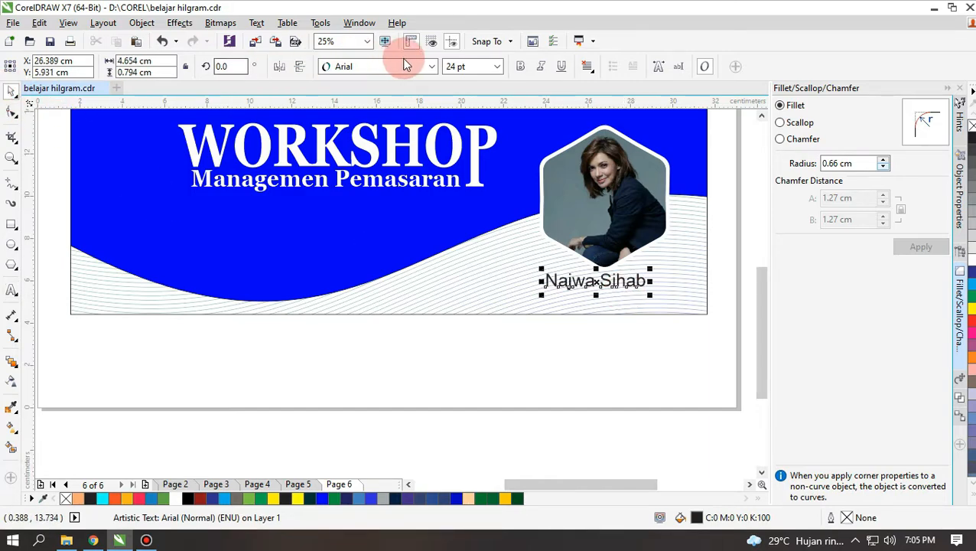
click(431, 67)
mouse_move(553, 103)
click(604, 103)
click(520, 66)
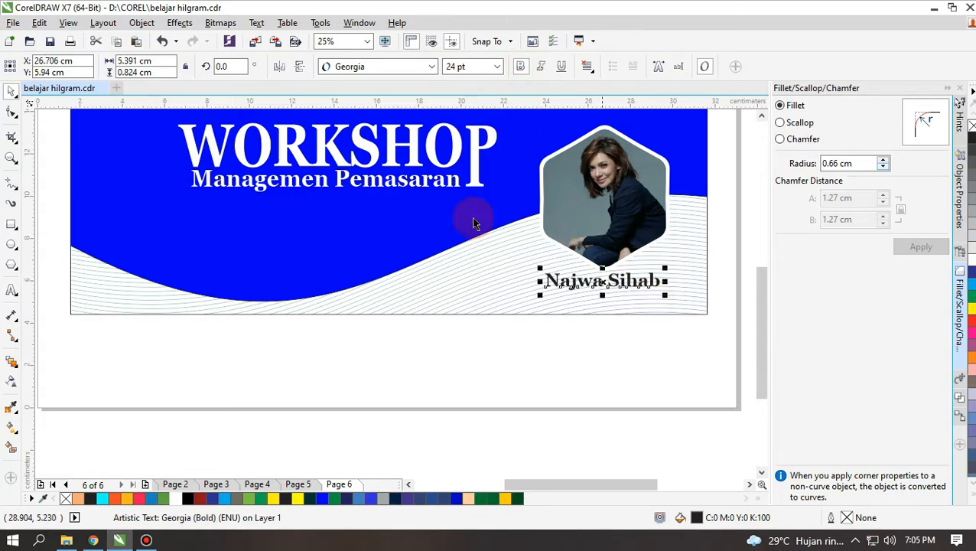
Enlarge the speaker's name to about 28 pt and centre it horizontally under the photo hexagon
scroll(614, 287, up, 1)
drag(708, 297, 717, 299)
drag(593, 298, 564, 280)
scroll(597, 283, down, 1)
scroll(577, 278, up, 1)
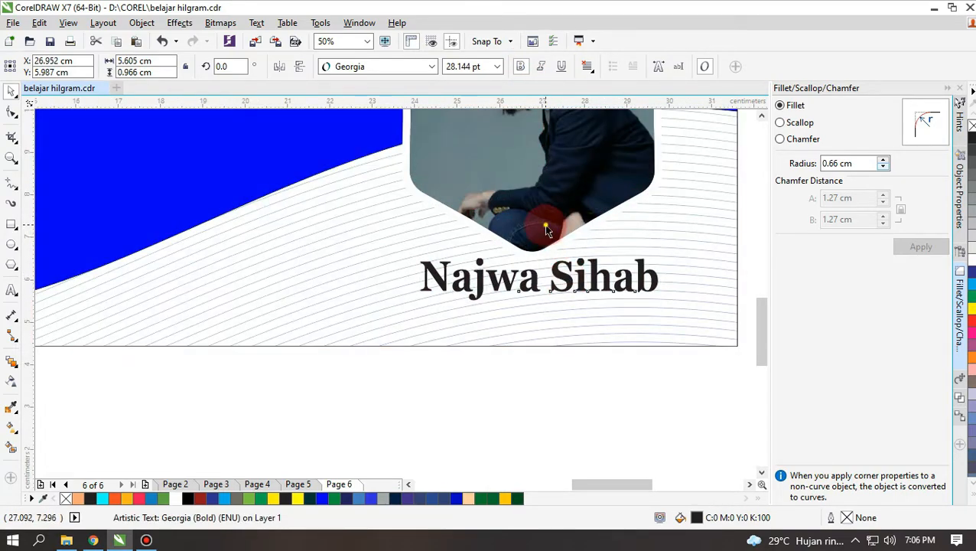
shift+click(546, 226)
key(c)
click(538, 320)
Centre-align the name text and add a second line "Motivator" in a smaller font size than the name
double_click(647, 289)
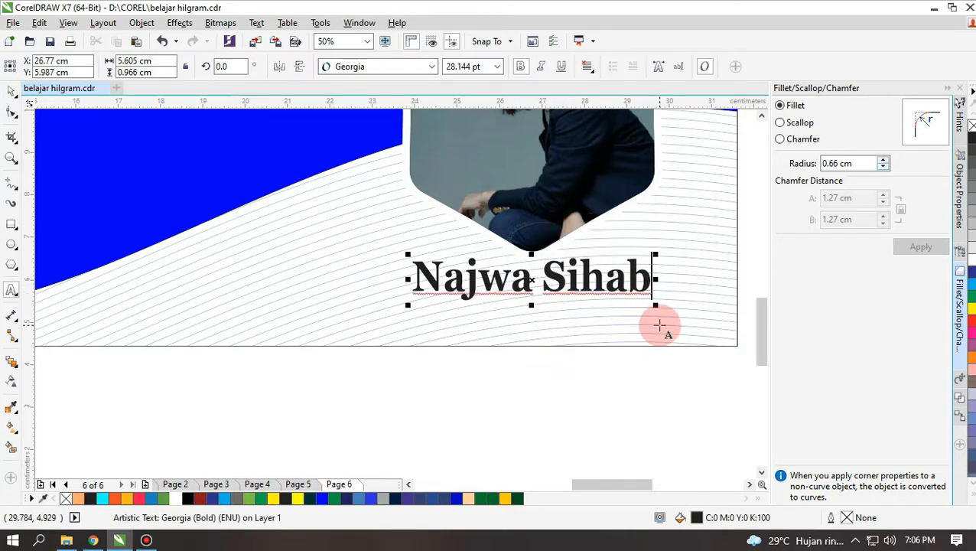
click(11, 92)
click(592, 71)
click(604, 116)
double_click(627, 328)
drag(627, 327, 421, 329)
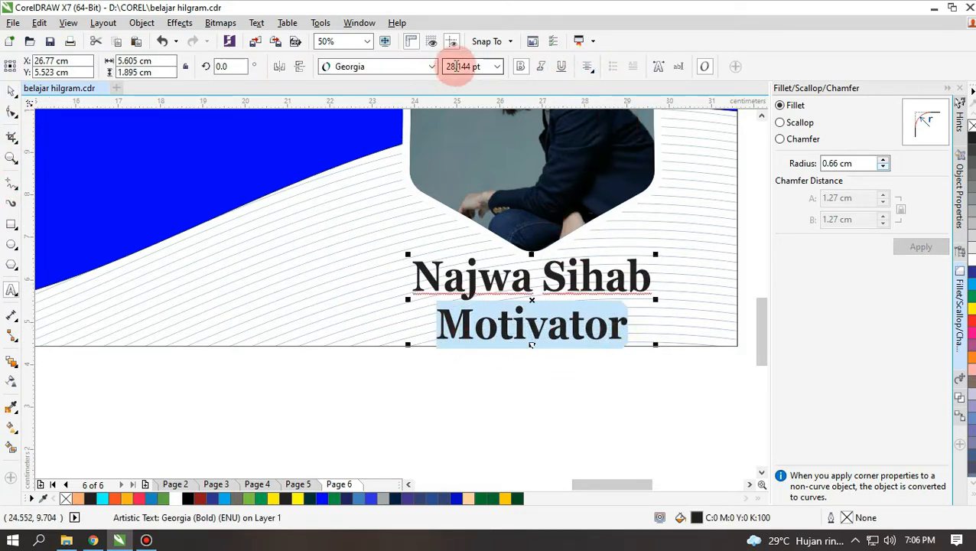
click(497, 67)
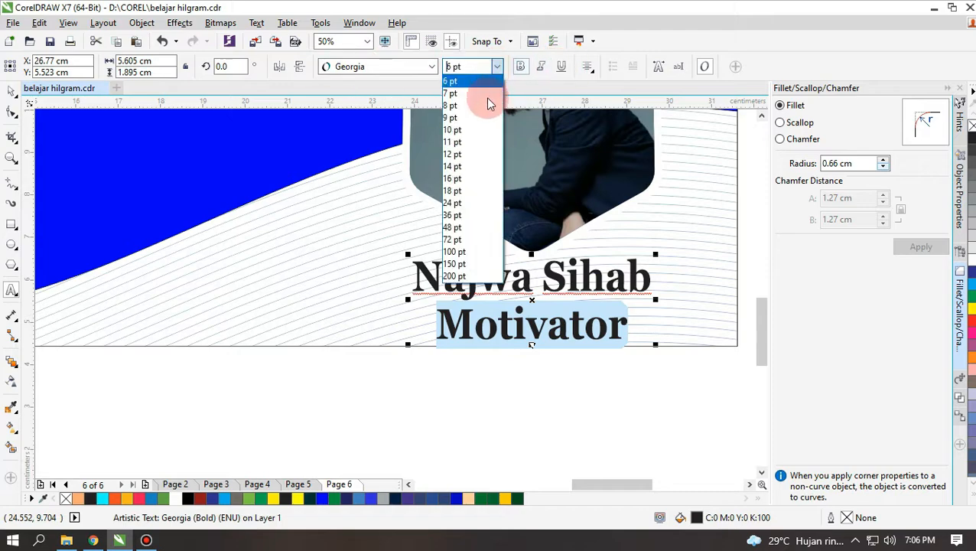
click(475, 183)
scroll(529, 274, down, 1)
click(11, 92)
scroll(523, 238, down, 1)
click(533, 254)
scroll(530, 254, up, 1)
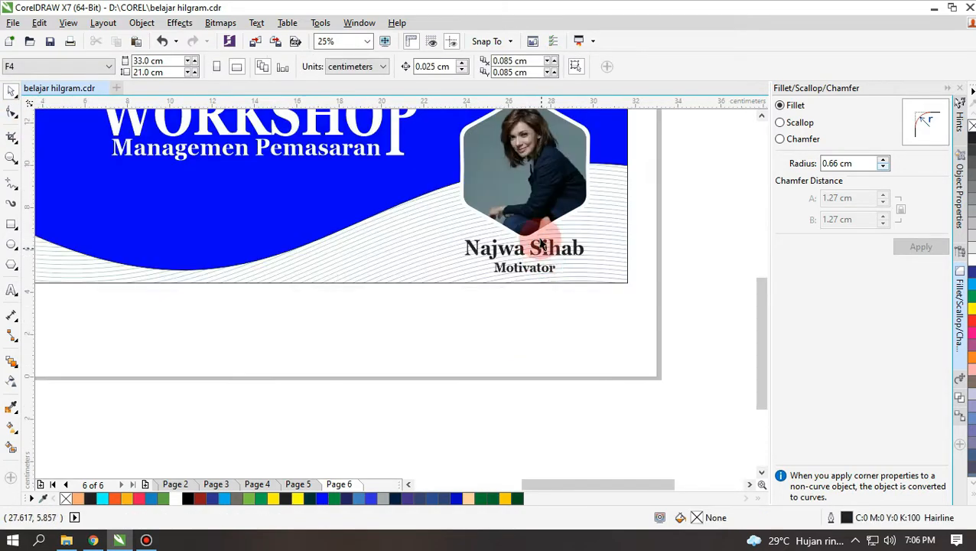
Scale the framed photo and its caption together to about 5.5 x 7.5 cm and shift them slightly up and right
scroll(540, 243, down, 1)
drag(609, 280, 503, 168)
scroll(503, 167, up, 1)
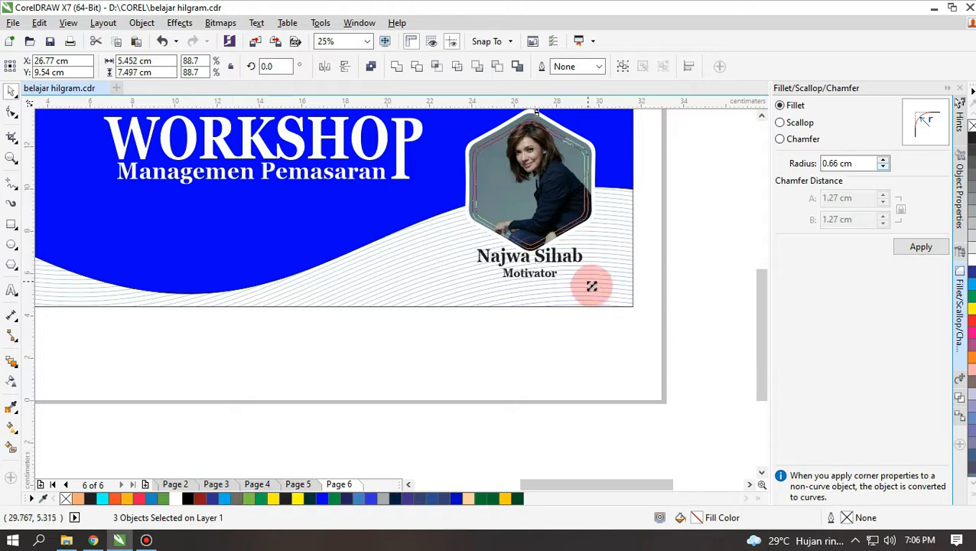
drag(591, 286, 591, 286)
scroll(665, 174, up, 1)
drag(678, 165, 698, 153)
scroll(688, 163, down, 2)
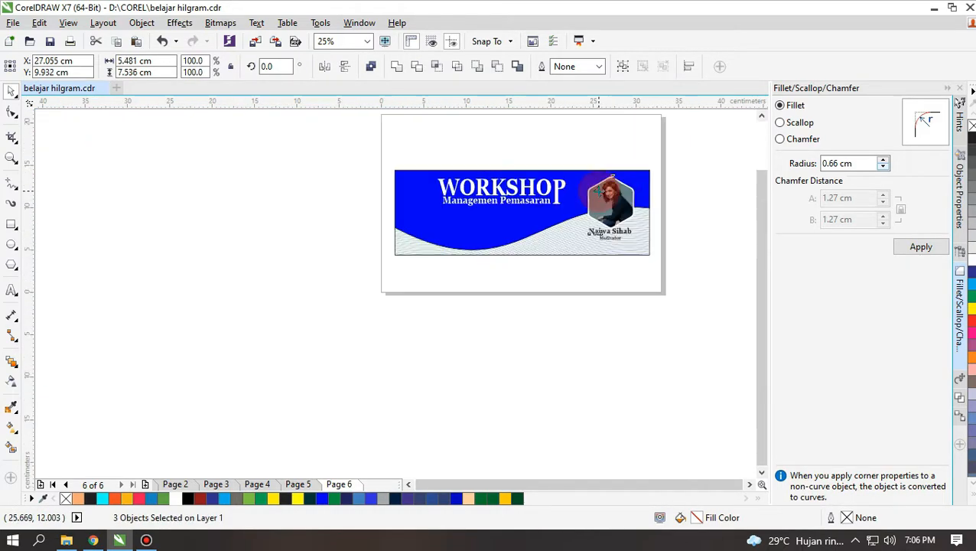
click(681, 200)
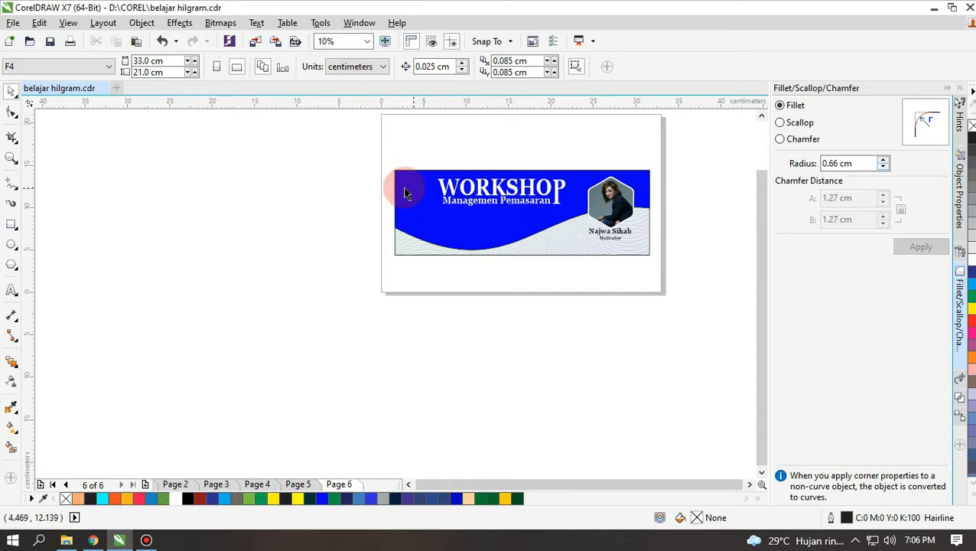
Draw a four-sided polygon about 3.3 cm wide near the banner's upper-left corner and fill it yellow
scroll(405, 169, up, 2)
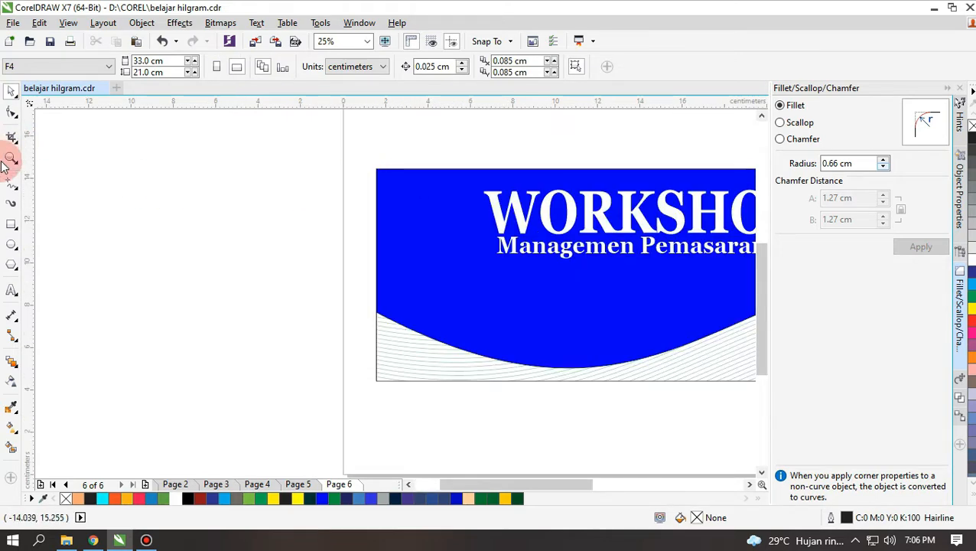
click(11, 266)
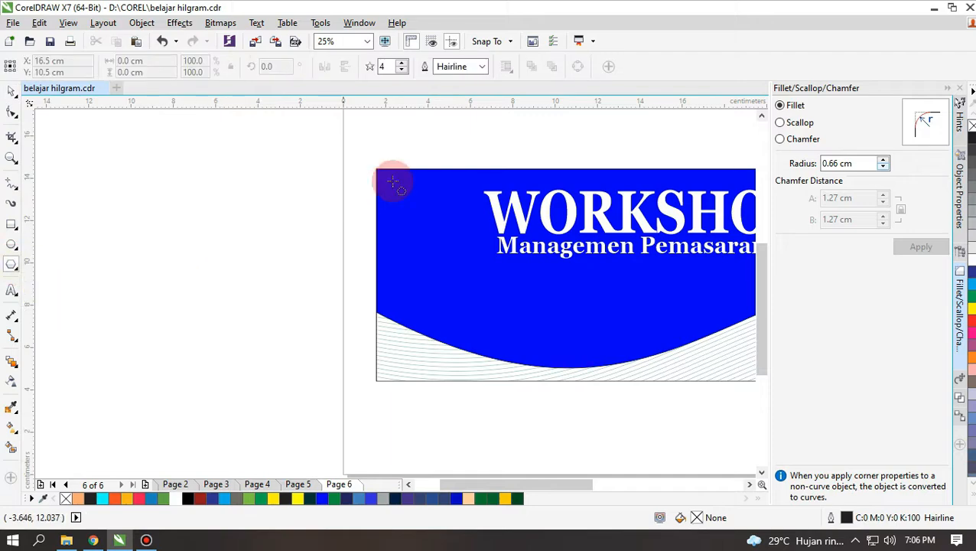
drag(405, 178, 472, 246)
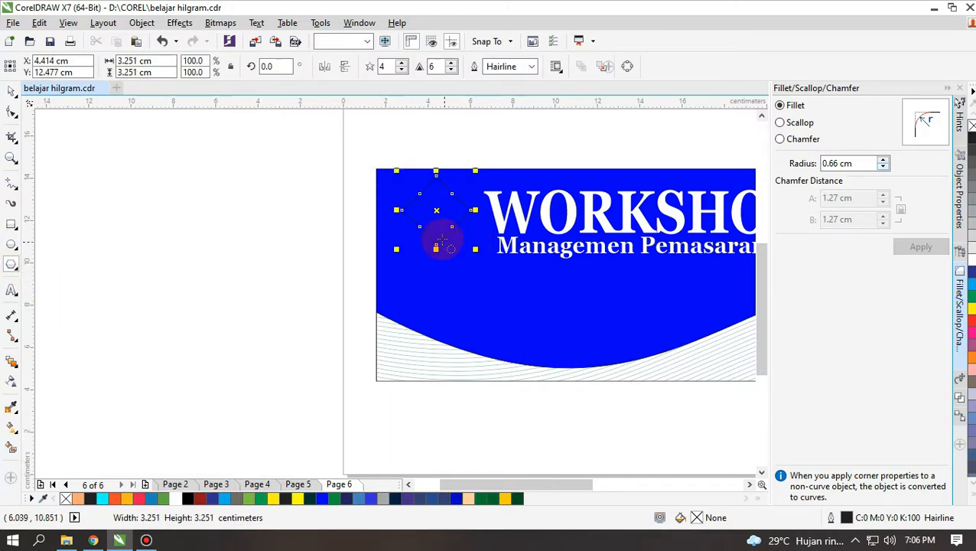
click(11, 90)
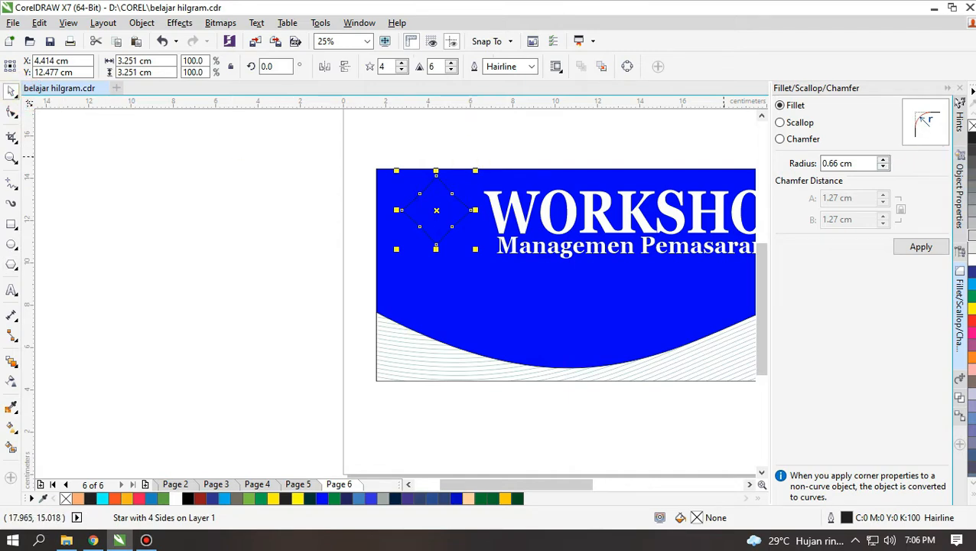
click(971, 276)
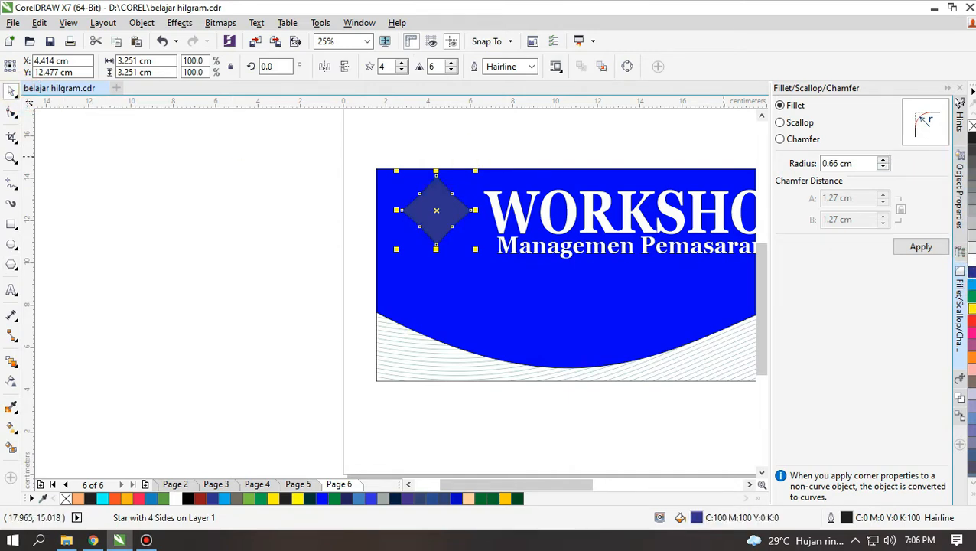
click(971, 309)
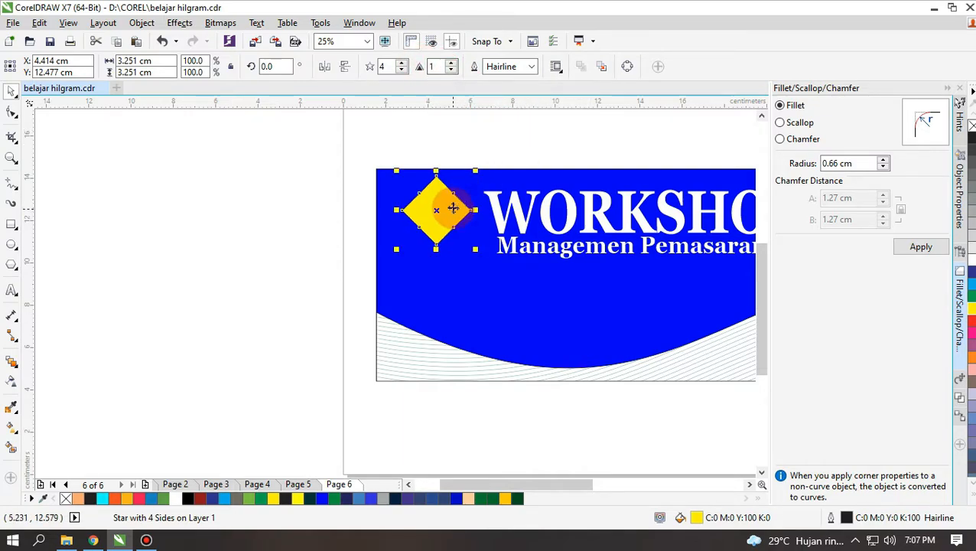
Change the yellow shape to six sides, then shrink it and position it closer to the banner's upper-left corner
click(403, 67)
click(403, 67)
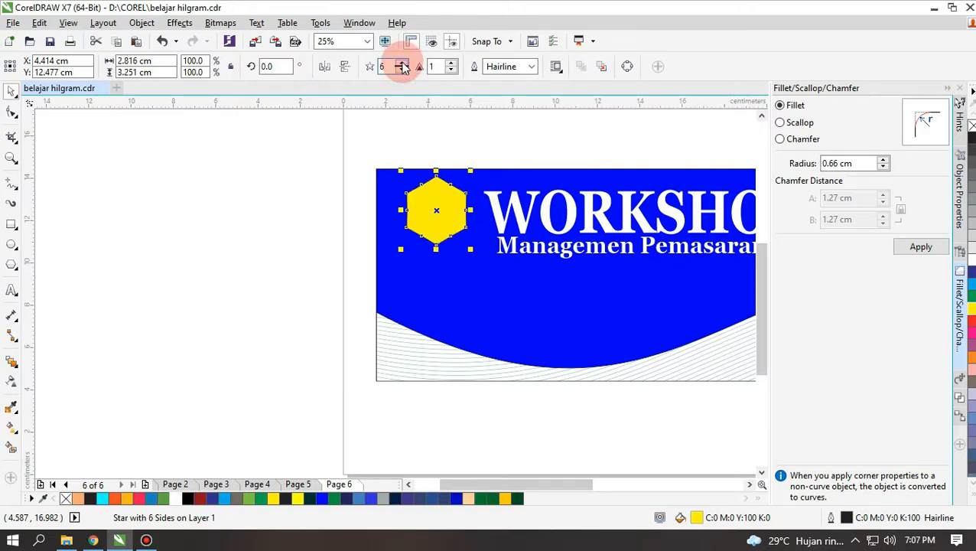
click(304, 142)
click(437, 213)
drag(469, 248, 466, 241)
scroll(444, 210, up, 1)
drag(442, 211, 411, 184)
click(51, 214)
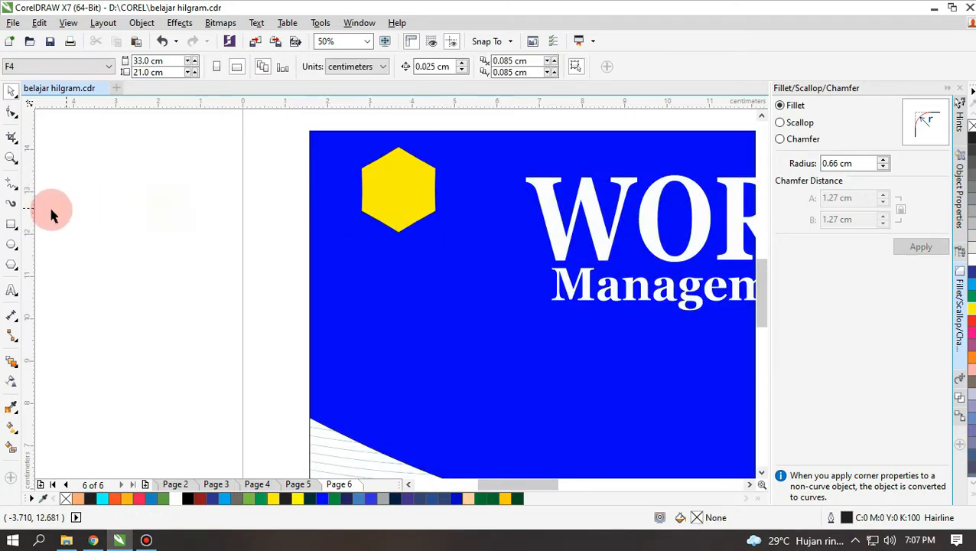
Add the text "Logo" in black Arial, scaled to about 13.9 pt and placed inside the yellow hexagon
click(10, 292)
click(436, 200)
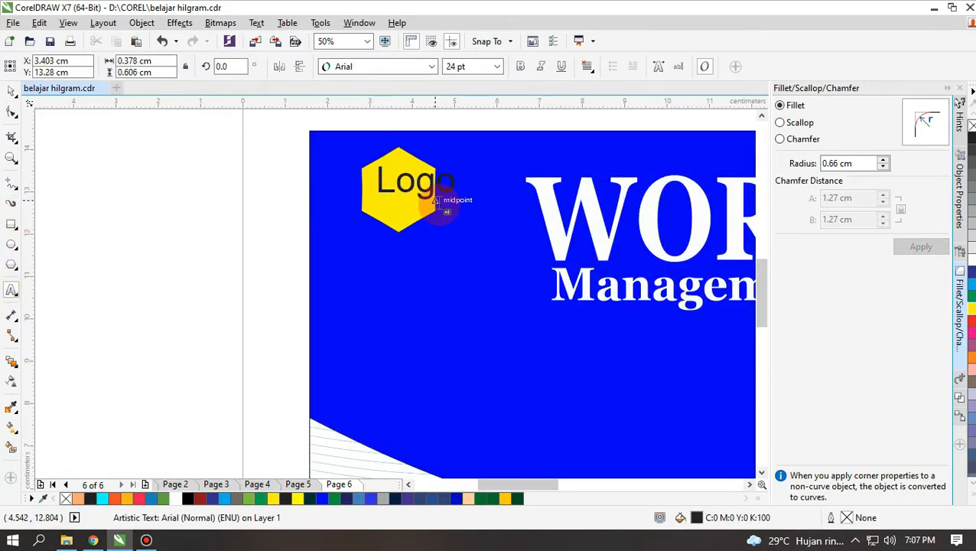
click(11, 90)
drag(452, 207, 427, 198)
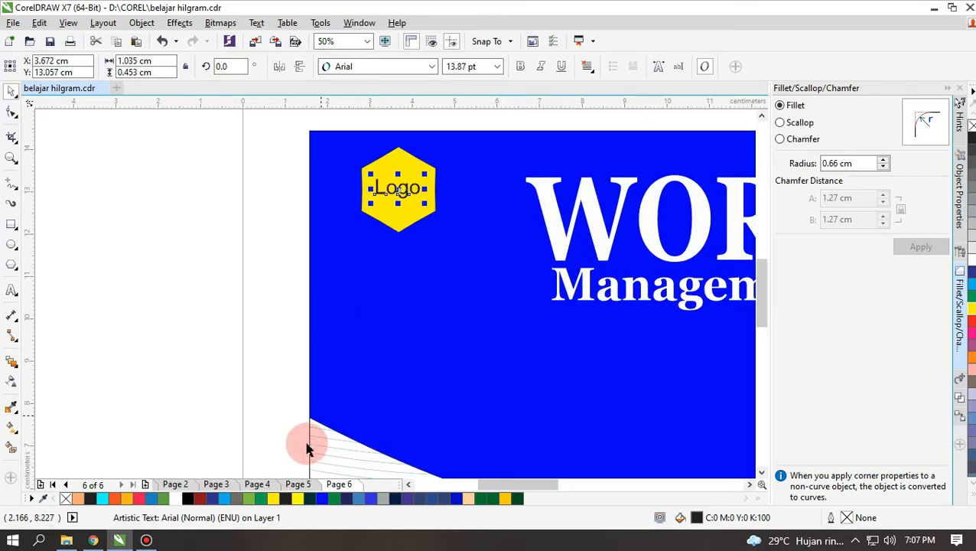
click(174, 499)
click(187, 498)
click(212, 243)
scroll(274, 131, down, 2)
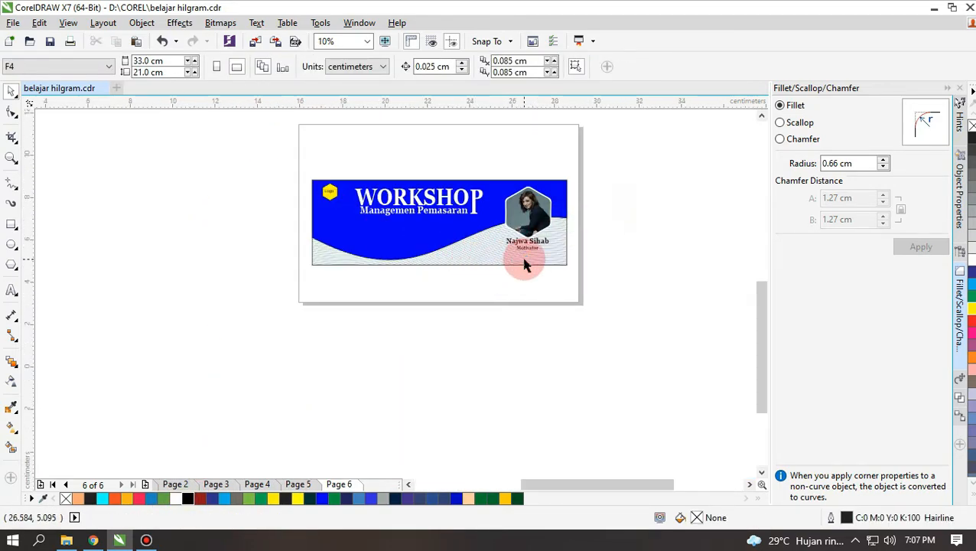
Draw a rectangle about 8.1 x 1.15 cm below the "Motivator" caption, extending past the banner's right edge, and adjust its position slightly
scroll(525, 264, up, 2)
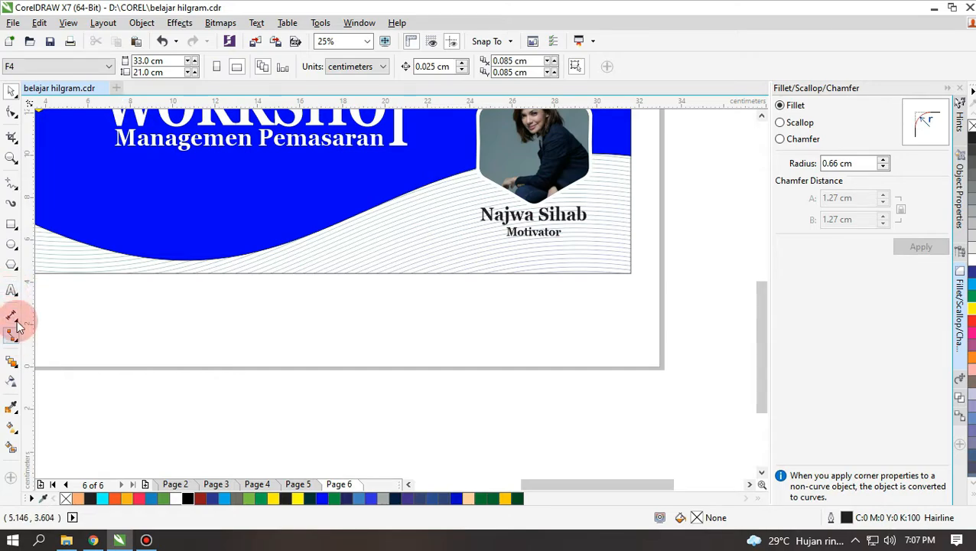
click(10, 225)
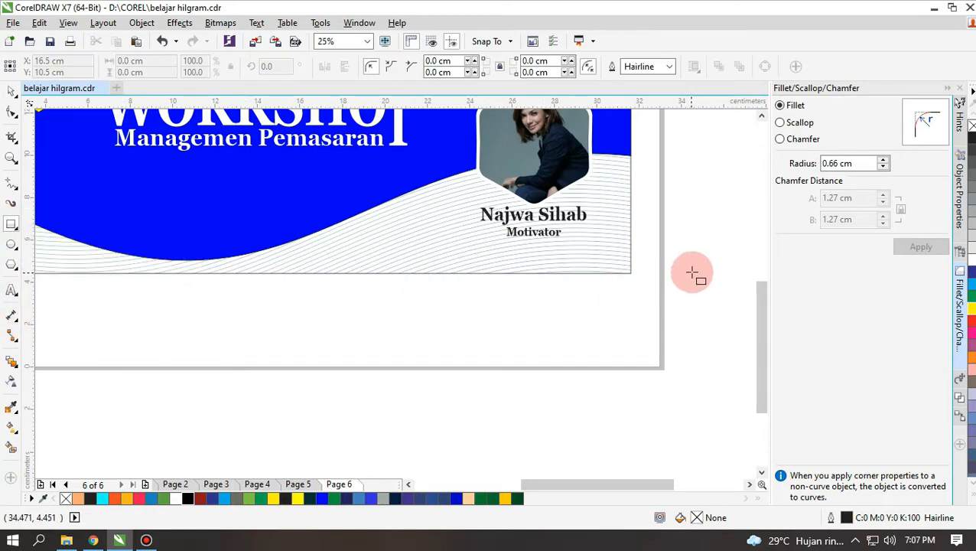
drag(694, 272, 524, 247)
click(11, 92)
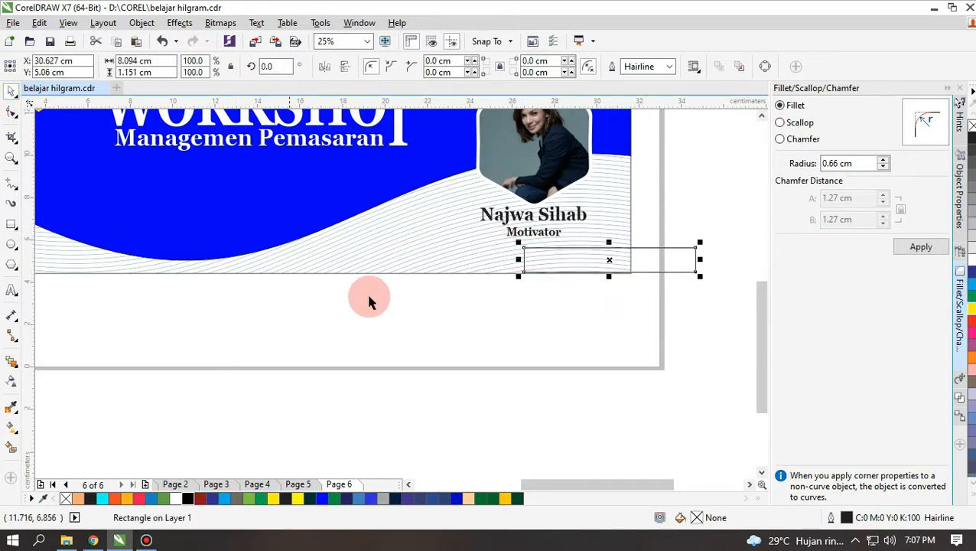
scroll(368, 299, down, 3)
click(570, 238)
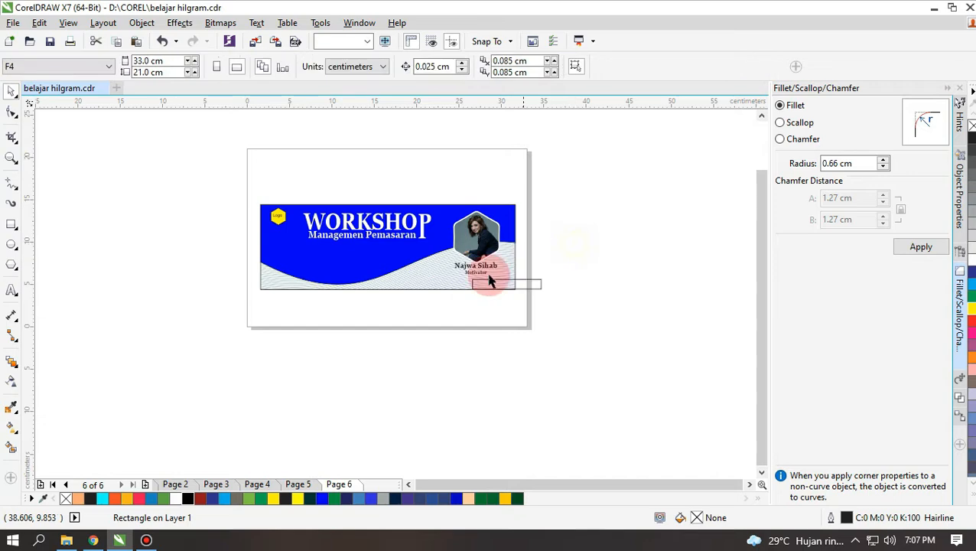
scroll(490, 280, up, 3)
drag(598, 295, 586, 291)
click(612, 257)
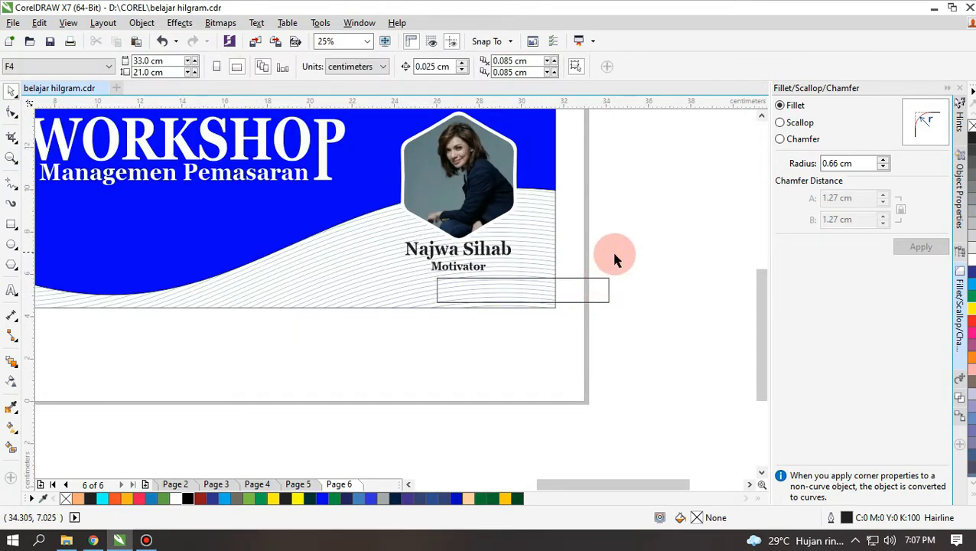
Fill the rectangle with blue (R0 G0 B255) and move it left so its left end lines up with the speaker's name
scroll(614, 259, down, 3)
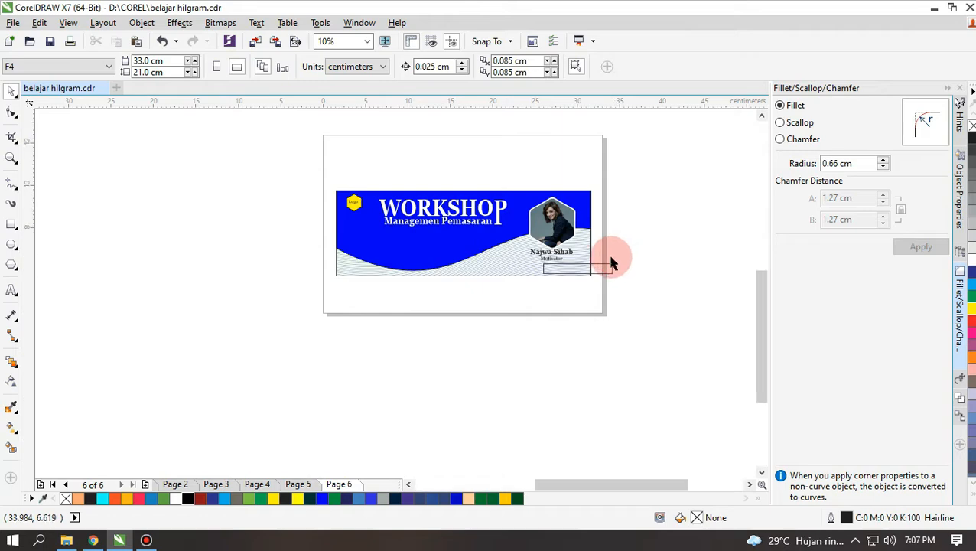
scroll(609, 259, up, 3)
click(578, 288)
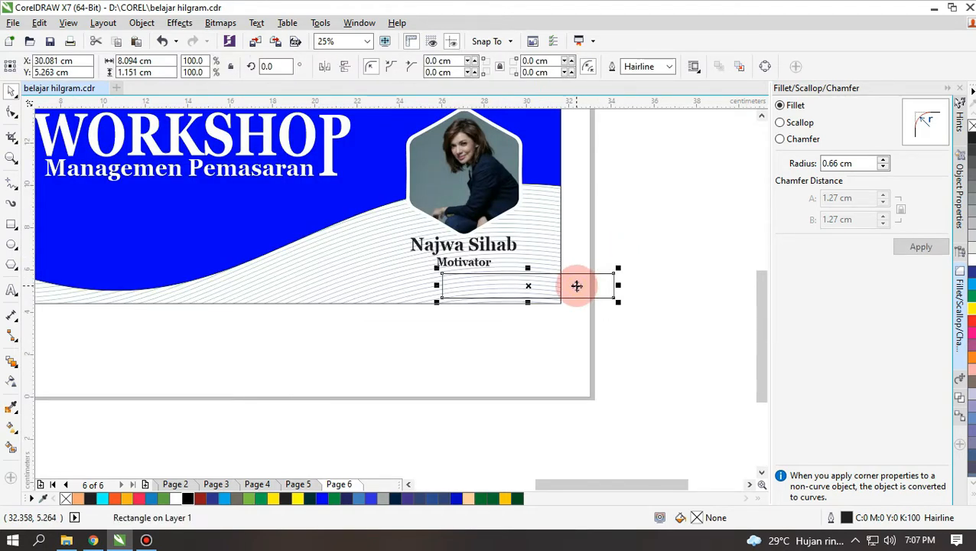
click(456, 498)
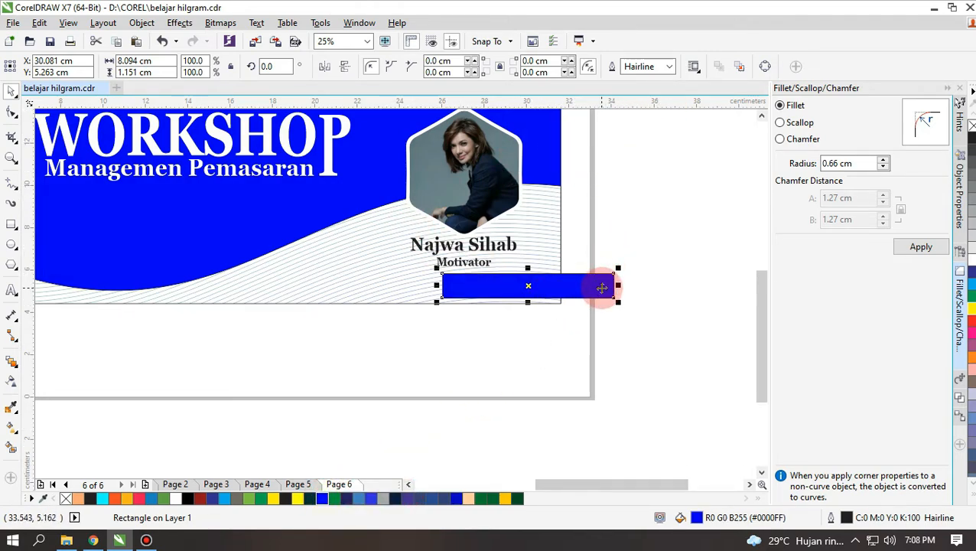
drag(601, 287, 569, 290)
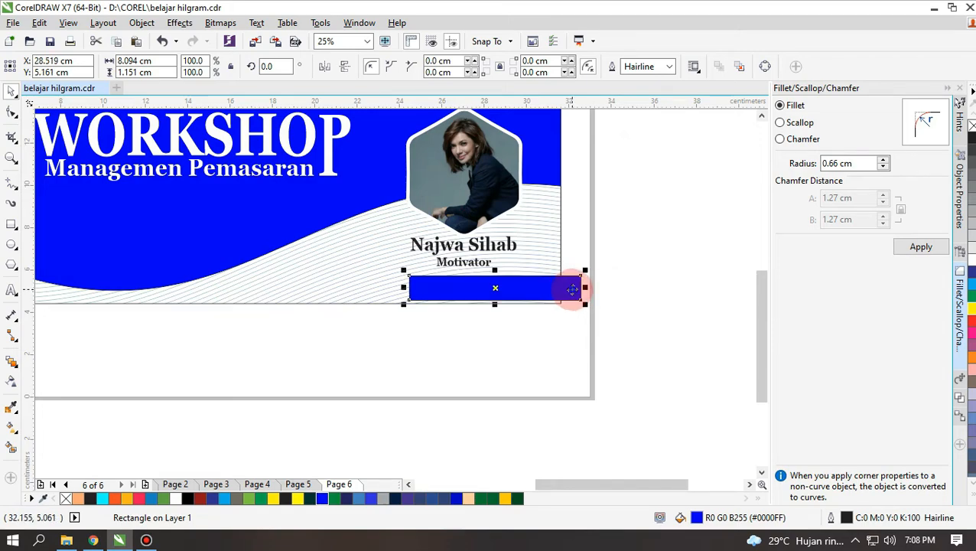
PowerClip the blue rectangle inside the banner background to trim the part beyond the right edge
right_click(572, 289)
click(621, 163)
click(534, 255)
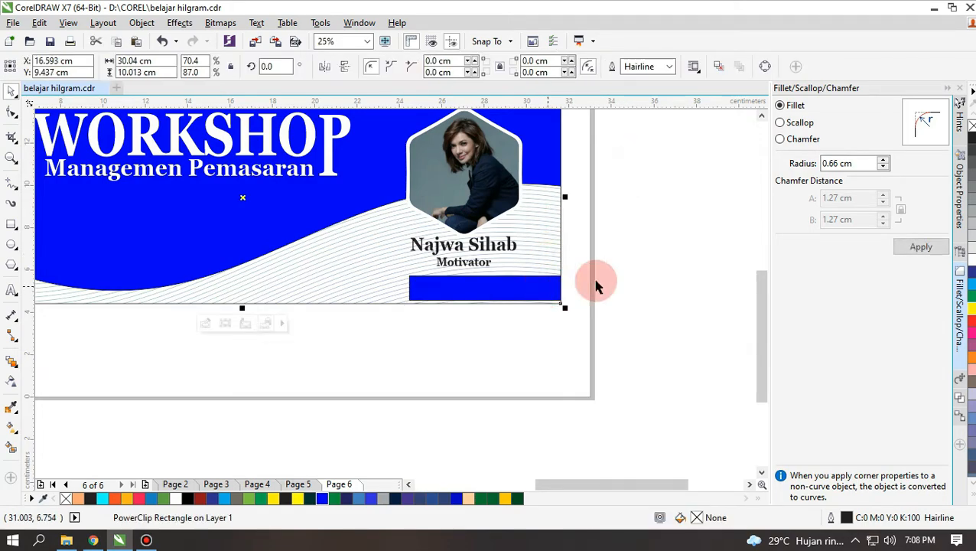
click(662, 238)
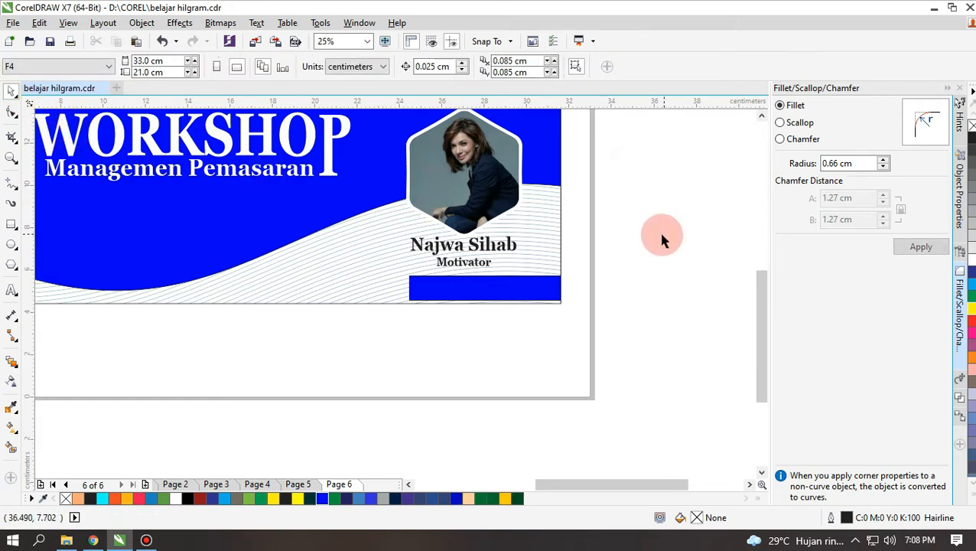
scroll(662, 239, down, 3)
scroll(445, 206, up, 3)
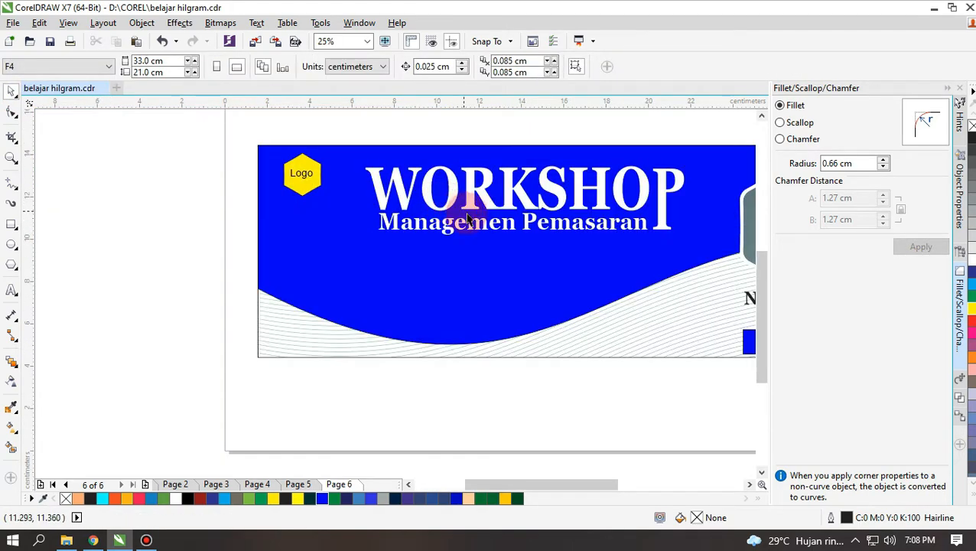
Add the text "Strategi Meninggatkan daya saing penjualan" in Arial 24 pt below the "Managemen Pemasaran" subtitle and colour it white
scroll(458, 223, down, 2)
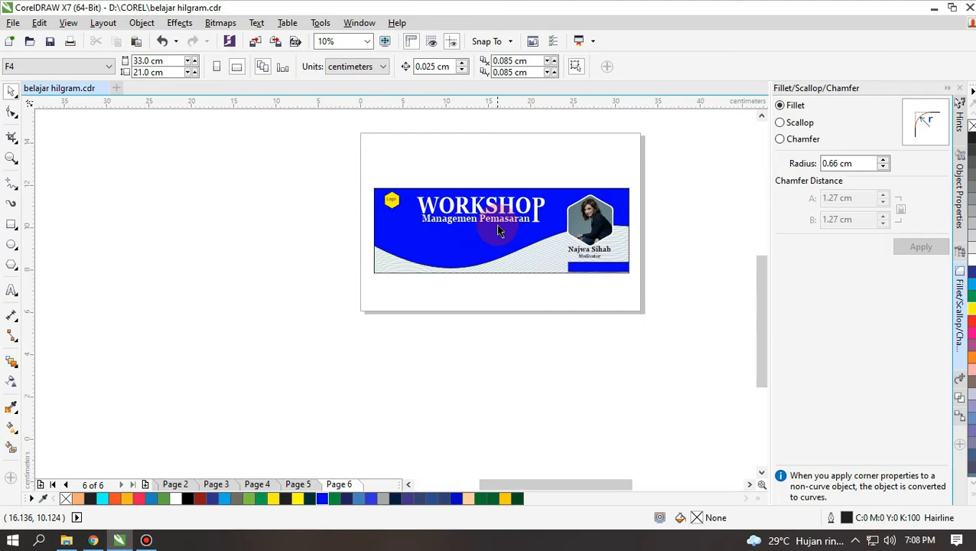
scroll(498, 231, up, 2)
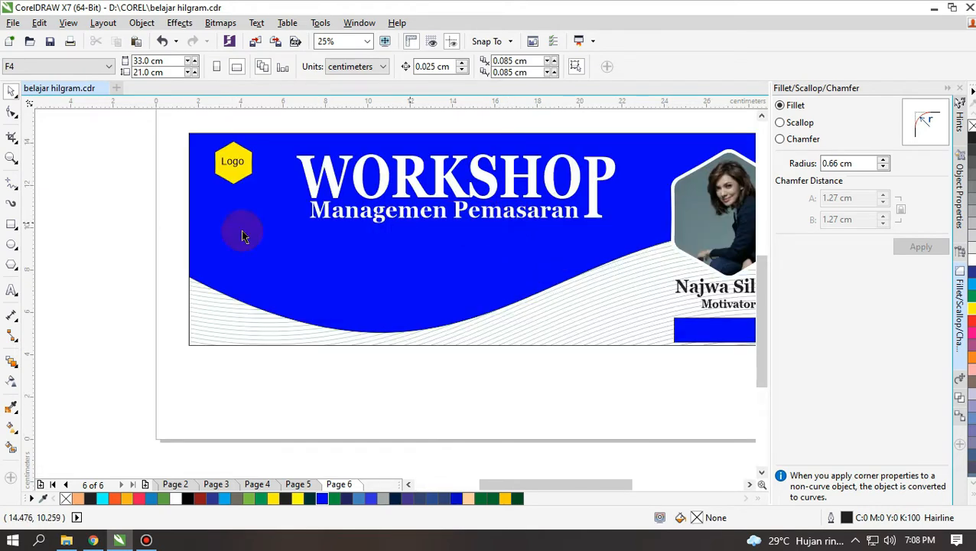
click(12, 289)
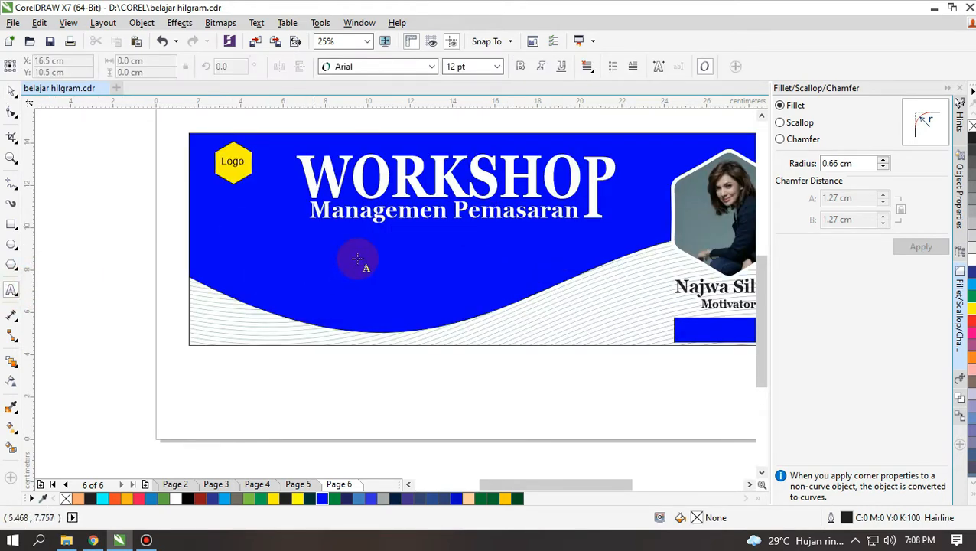
click(313, 250)
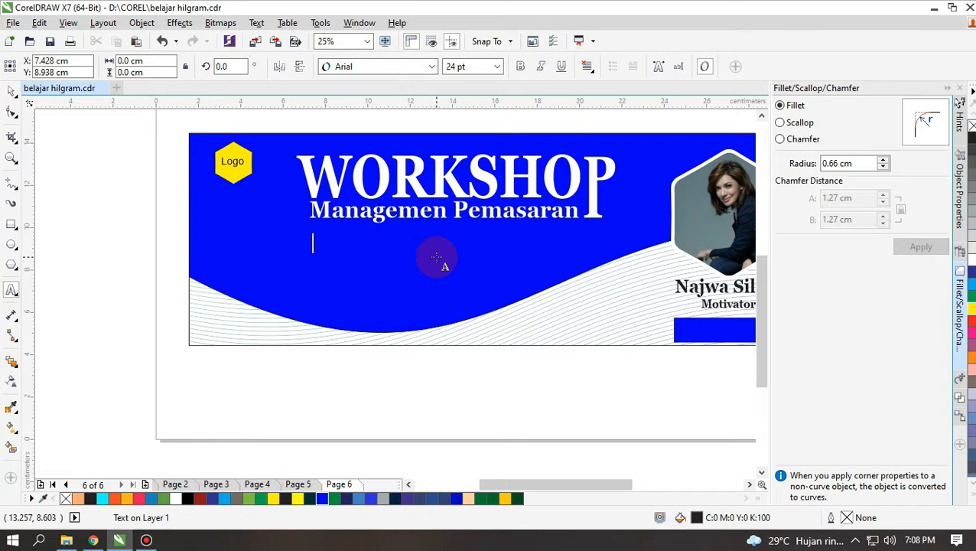
text(Stra)
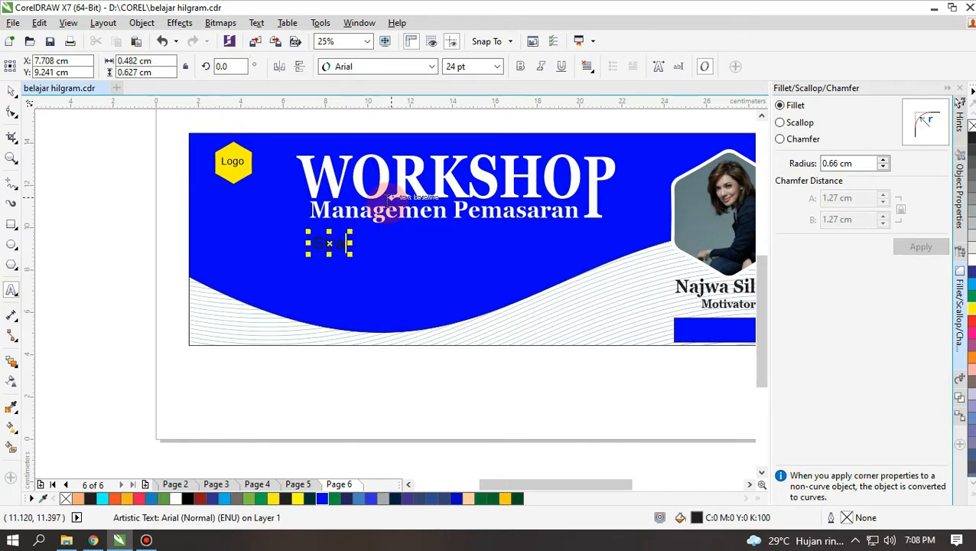
text(te)
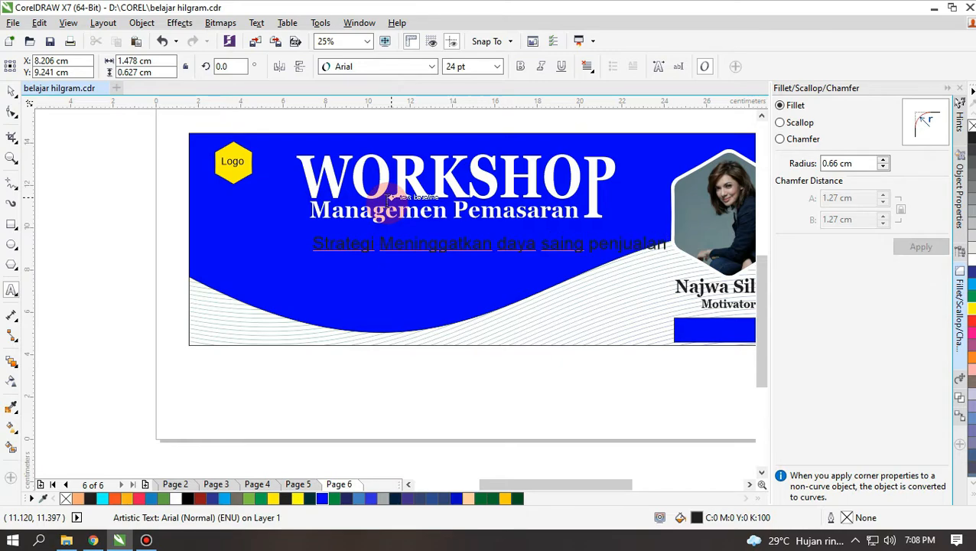
click(11, 90)
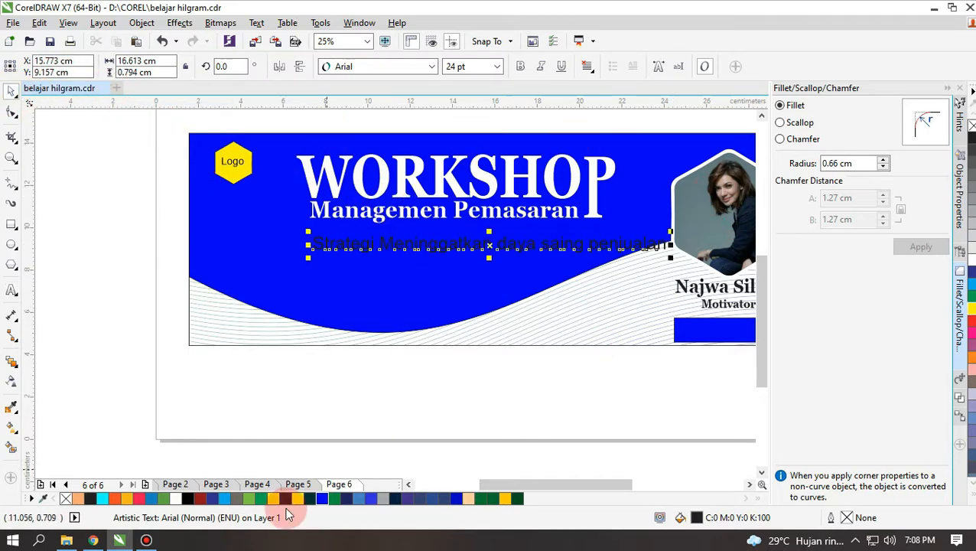
click(176, 501)
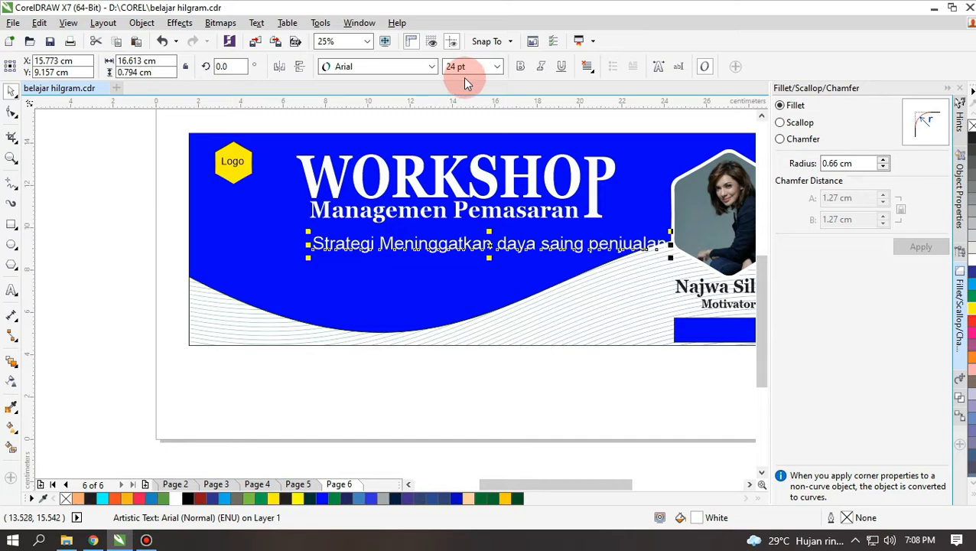
Set the tagline's font to Bell MT with italic style and collapse the Fillet/Scallop/Chamfer docker
scroll(432, 214, down, 1)
scroll(432, 215, up, 1)
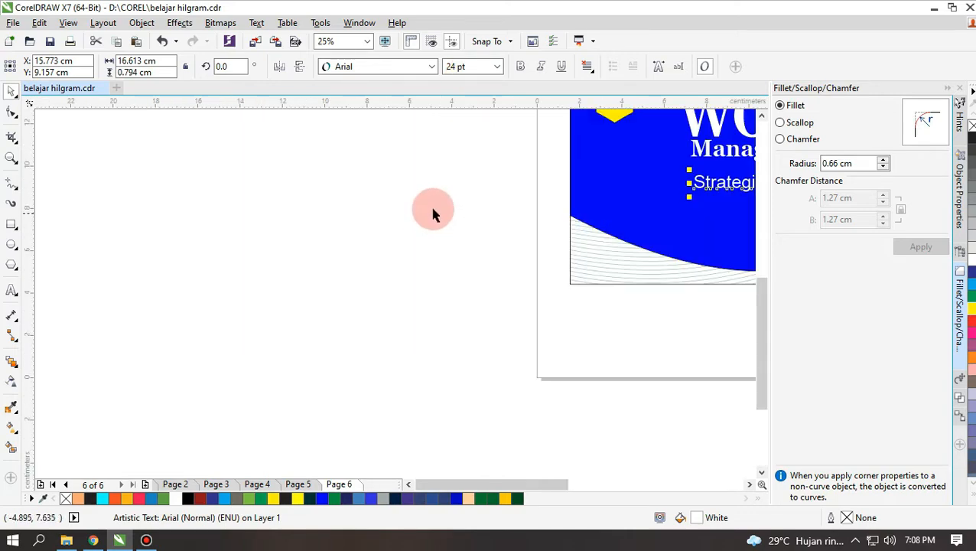
click(431, 68)
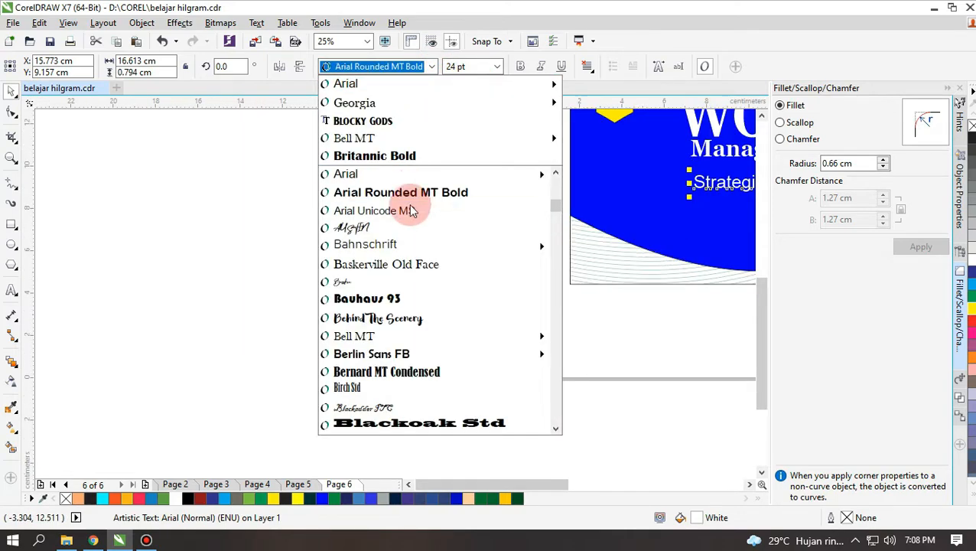
mouse_move(414, 140)
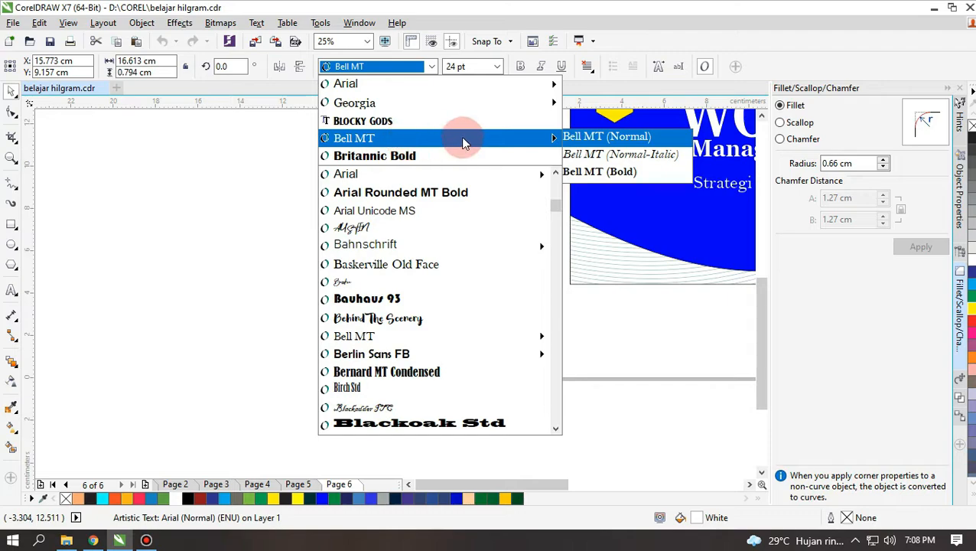
click(590, 138)
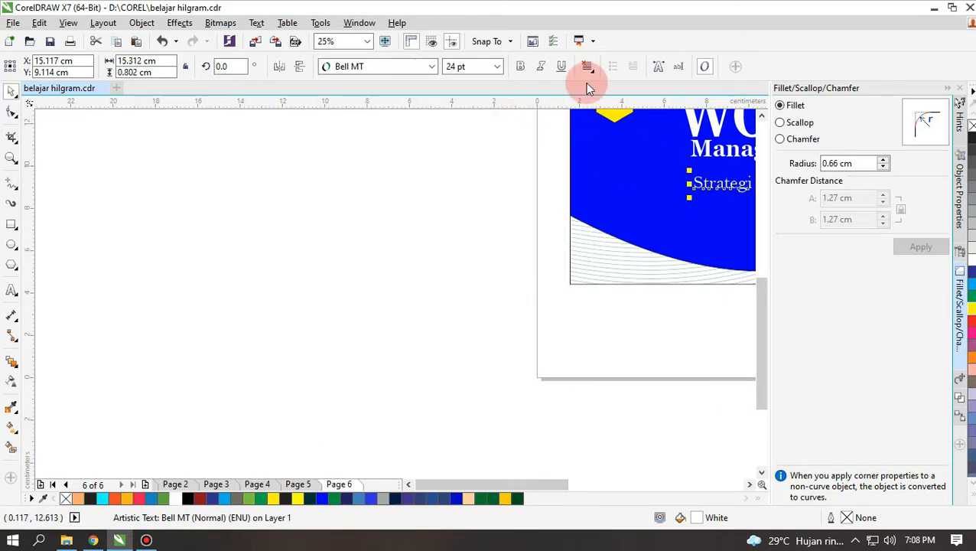
click(541, 67)
scroll(430, 201, down, 2)
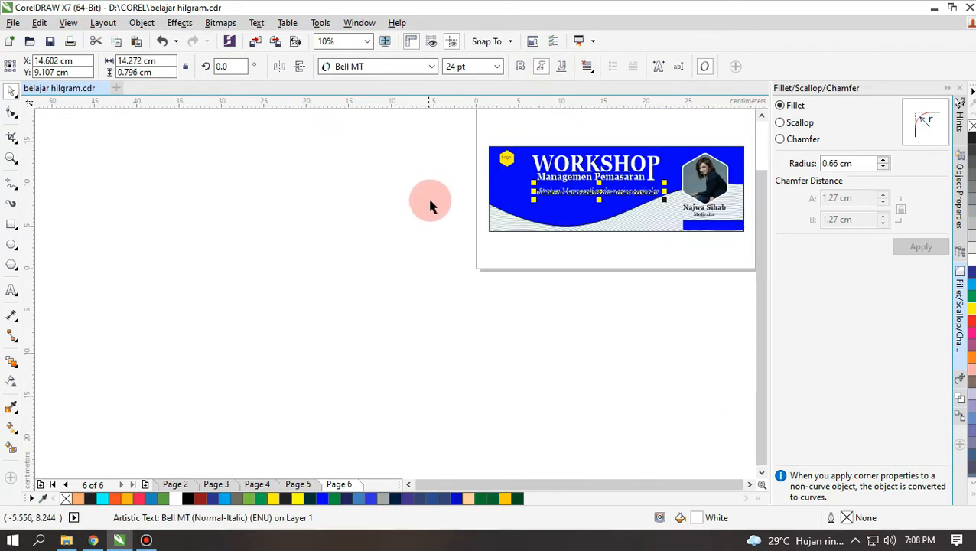
click(947, 88)
scroll(491, 214, down, 1)
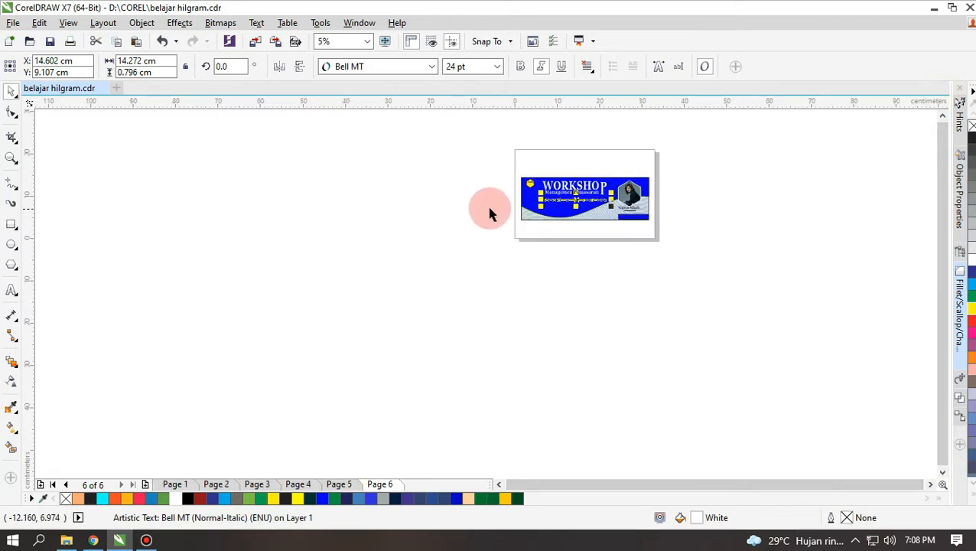
scroll(490, 206, up, 4)
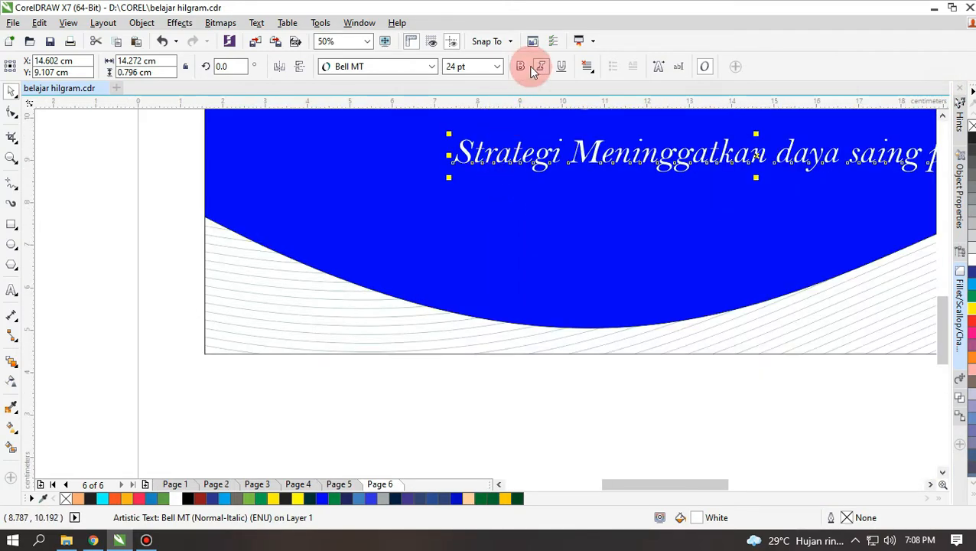
Switch the tagline's italic style off and back on
click(520, 71)
scroll(353, 205, down, 1)
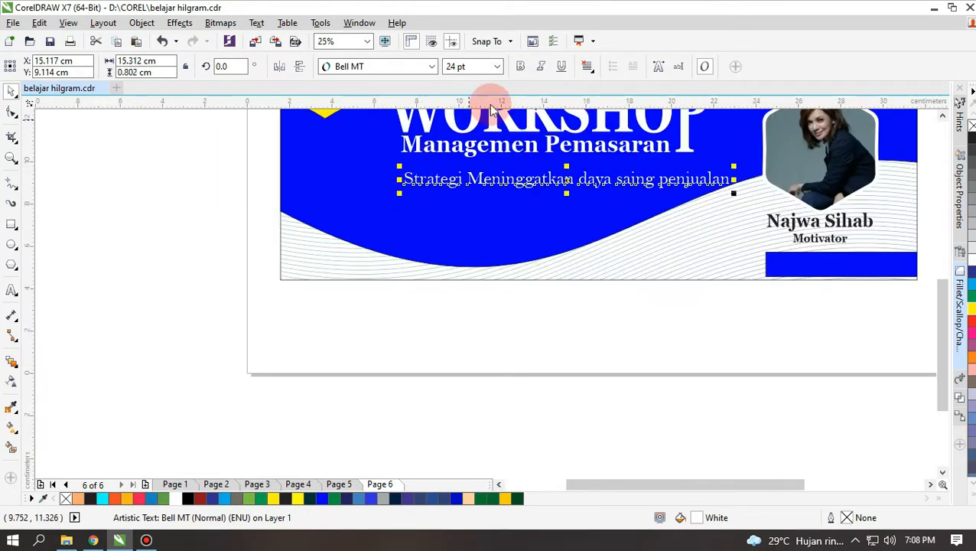
click(540, 69)
scroll(388, 192, down, 1)
scroll(483, 192, up, 2)
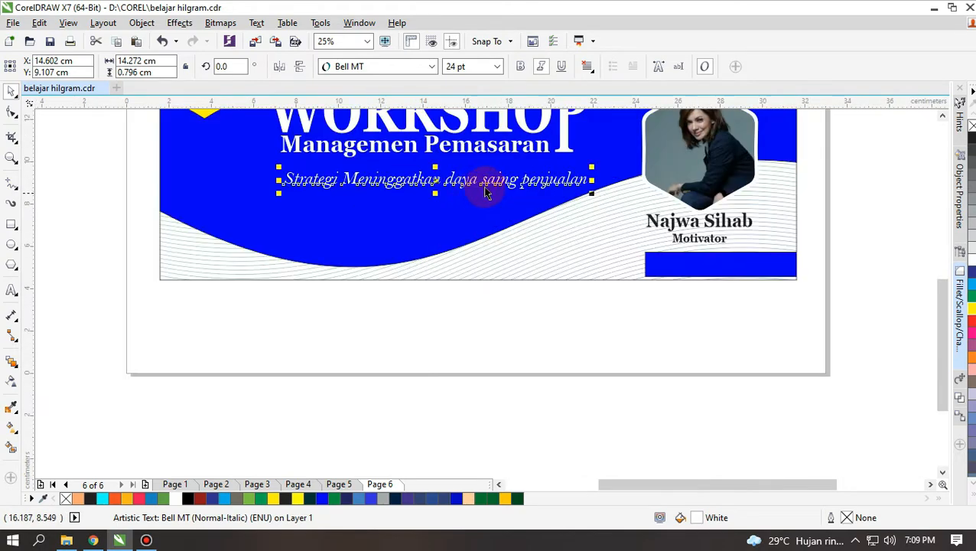
Centre the tagline horizontally on the "Managemen Pemasaran" subtitle
scroll(520, 190, down, 2)
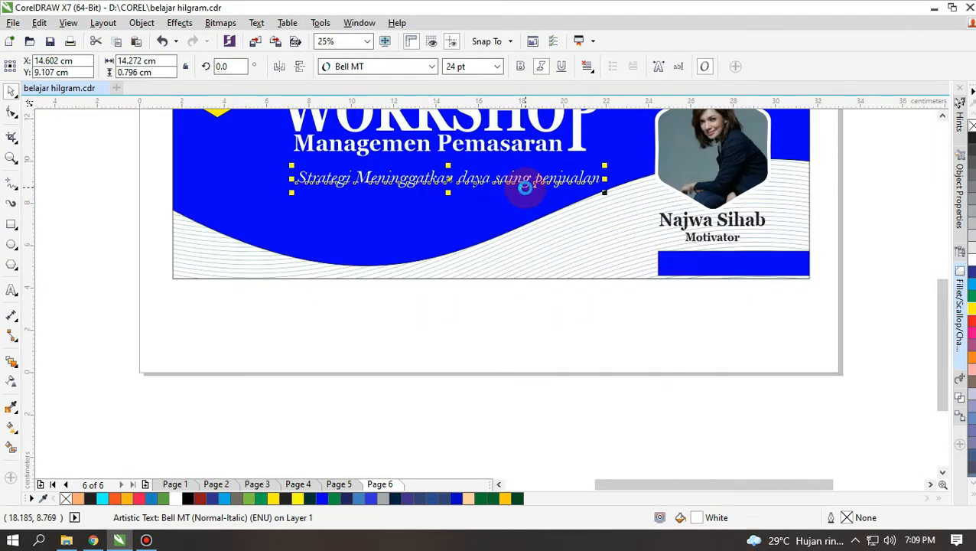
click(668, 192)
click(472, 184)
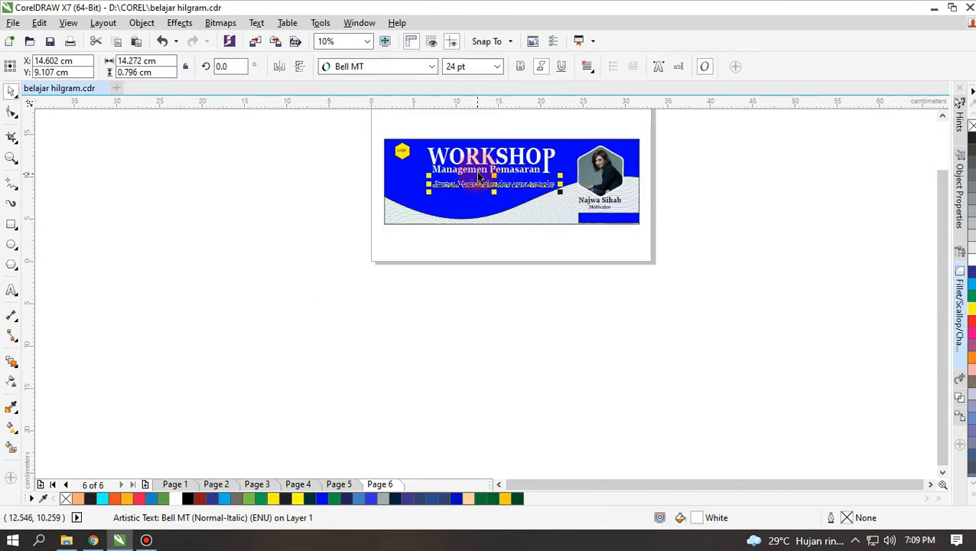
shift+click(478, 170)
click(675, 214)
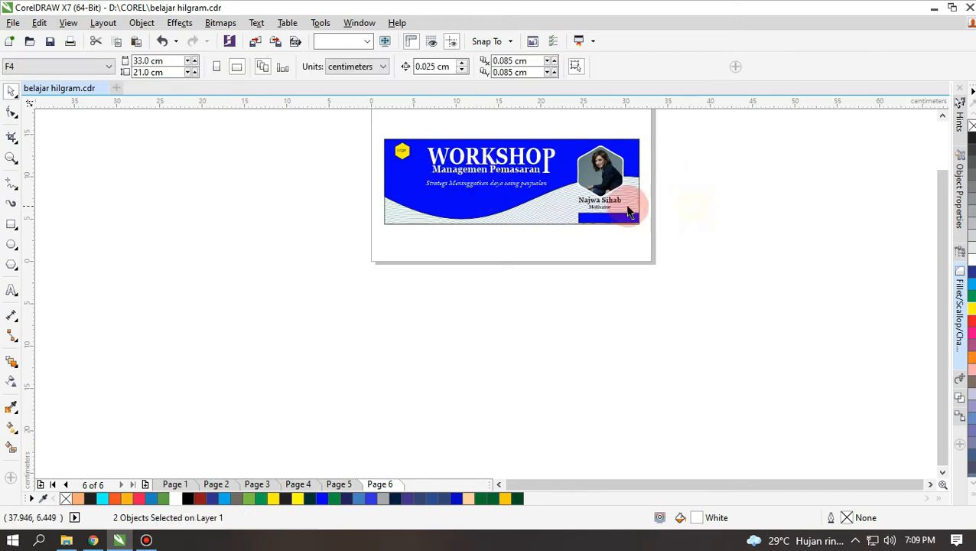
Move the tagline up closer to the subtitle and scale it to about 25.8 pt
scroll(471, 191, up, 1)
click(479, 186)
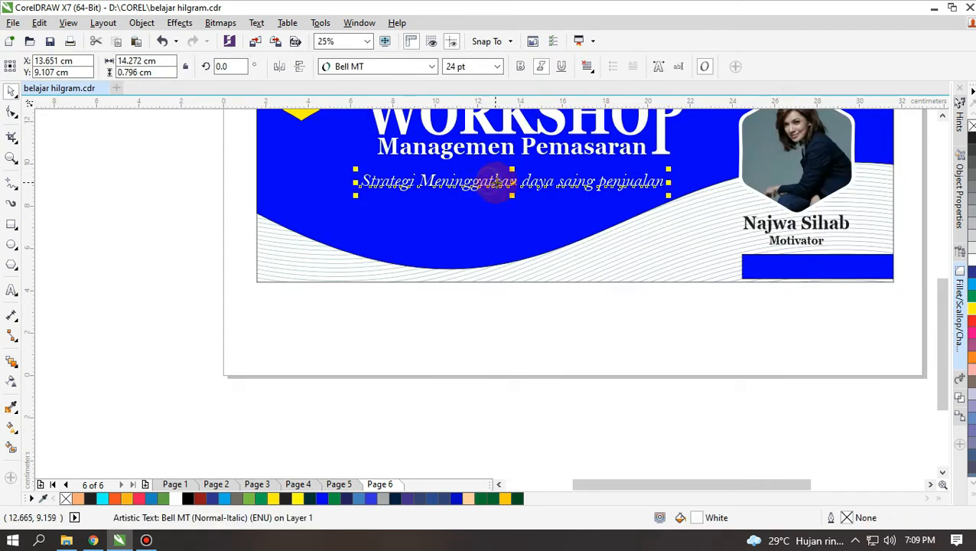
drag(508, 186, 512, 177)
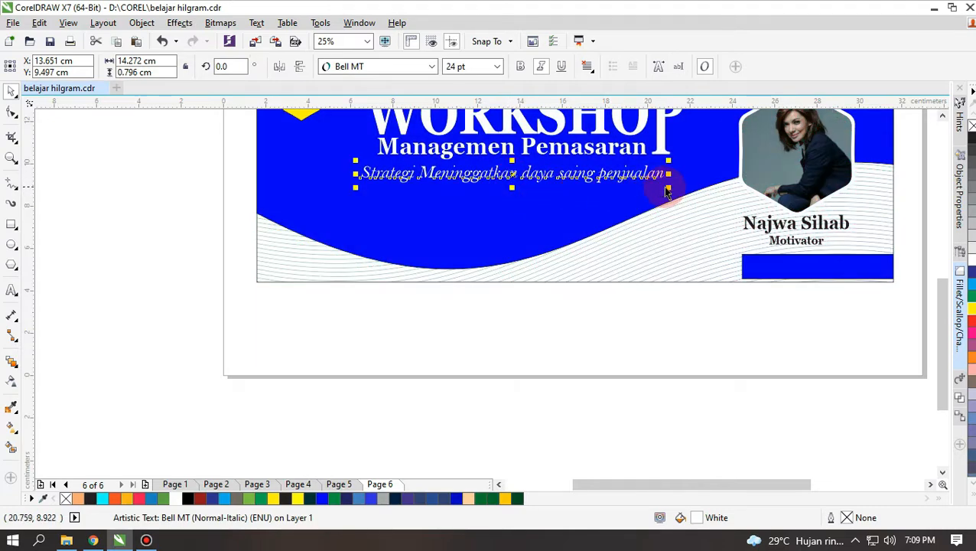
drag(669, 186, 689, 203)
scroll(496, 211, down, 3)
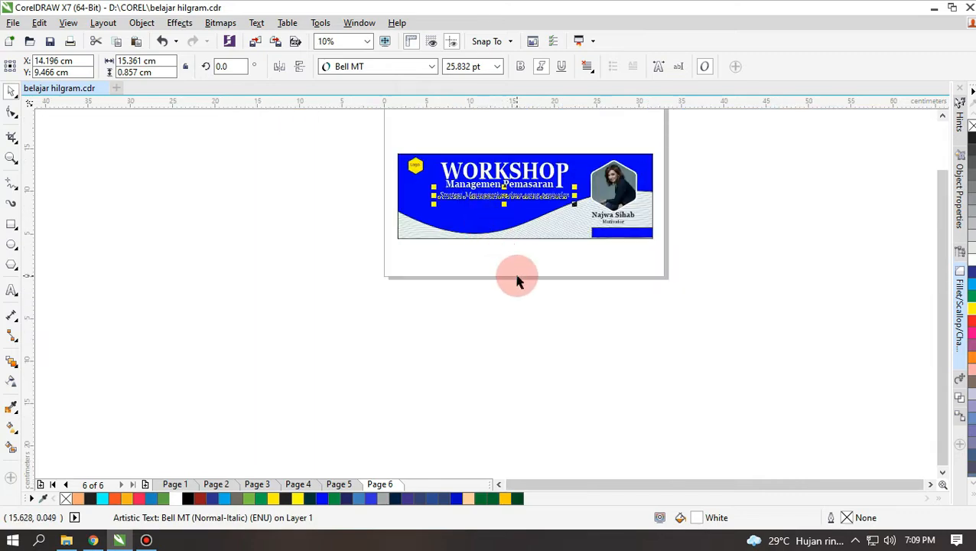
click(636, 257)
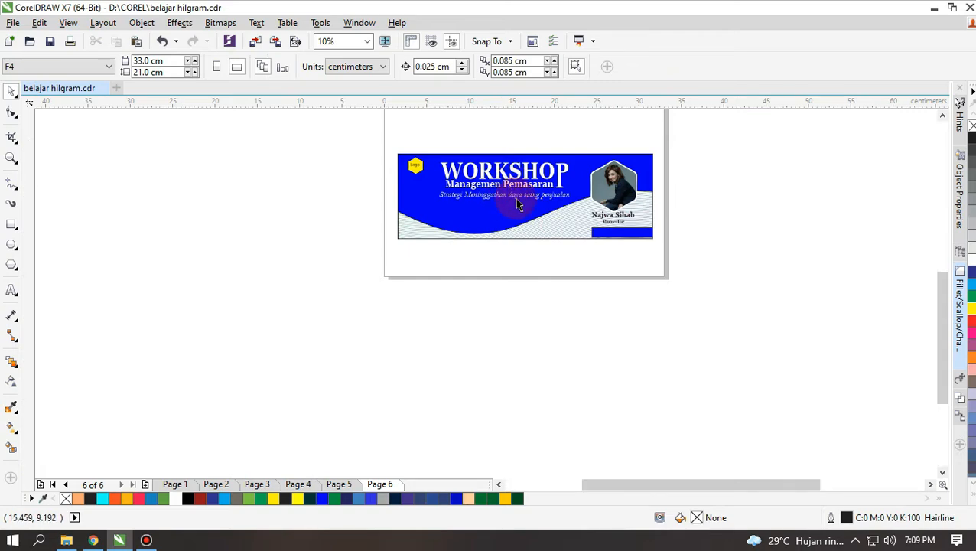
Add the text "INTITUT ILMU PEMASARAN INDONESIA" in Arial 24 pt below the tagline, near the lower part of the blue wave
scroll(517, 203, up, 3)
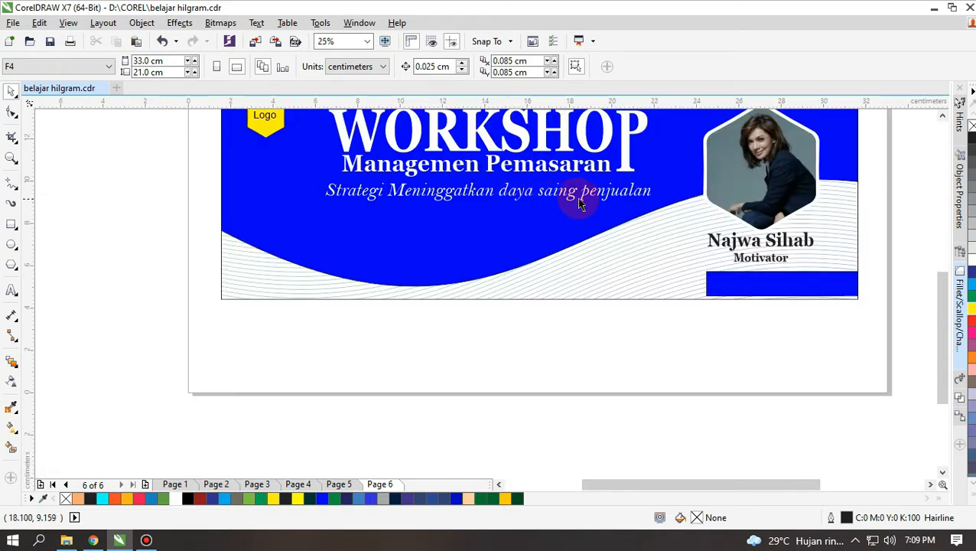
double_click(336, 196)
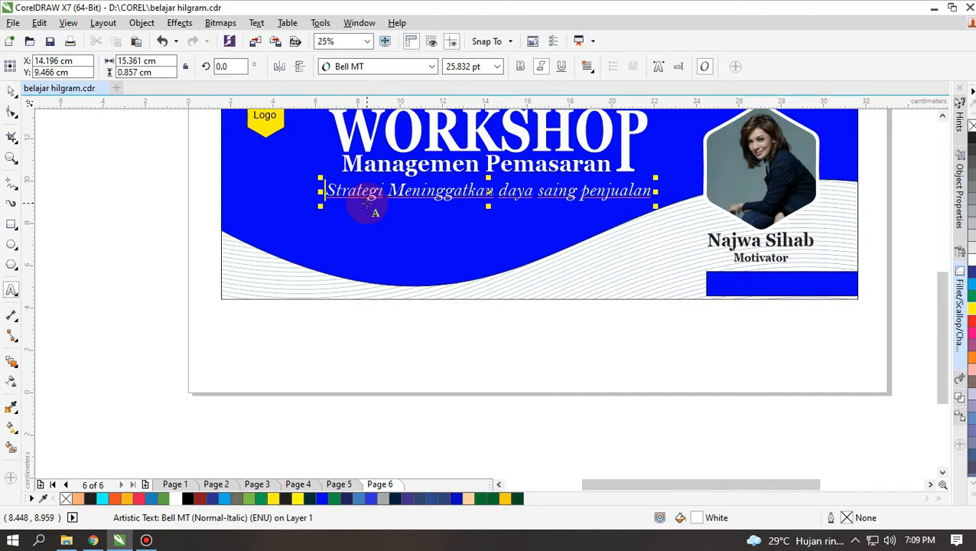
click(340, 259)
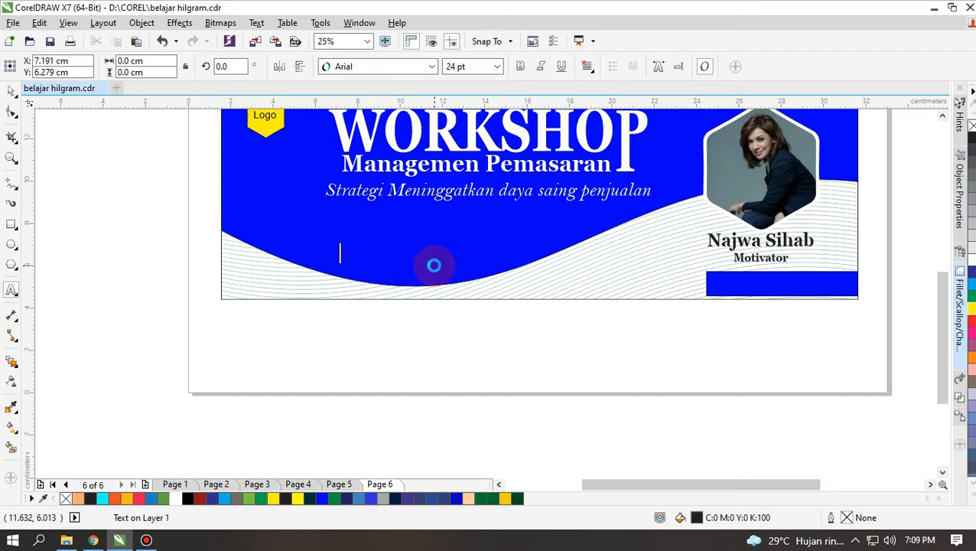
text(INTITUT ILMU PEMASARAN INDONESIA)
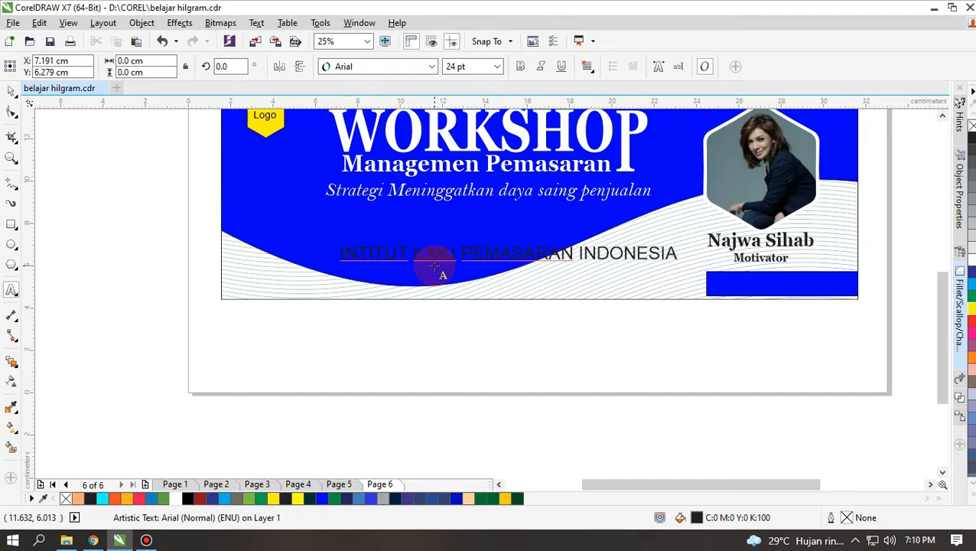
click(12, 91)
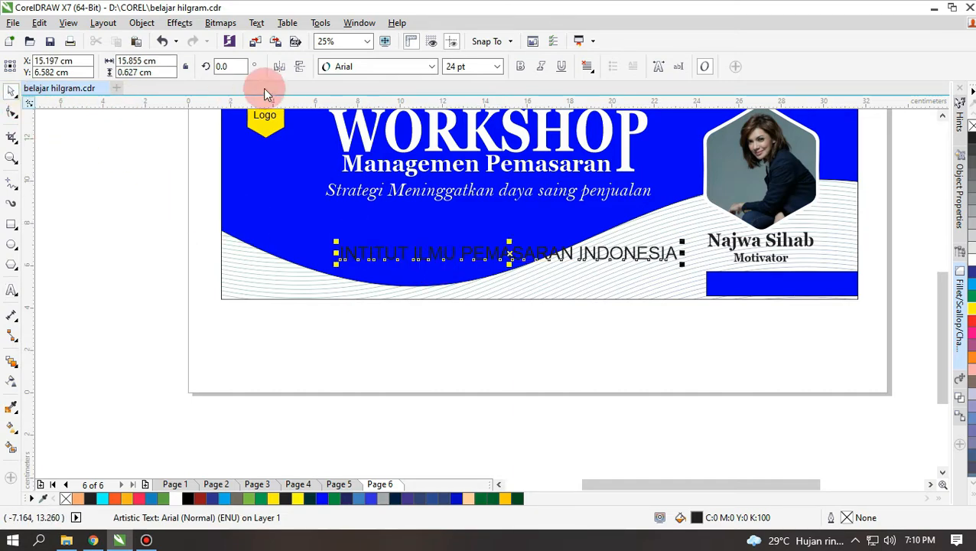
Style the institute line in white Georgia Bold and move it up below the tagline, lining up their left ends
click(433, 67)
mouse_move(427, 104)
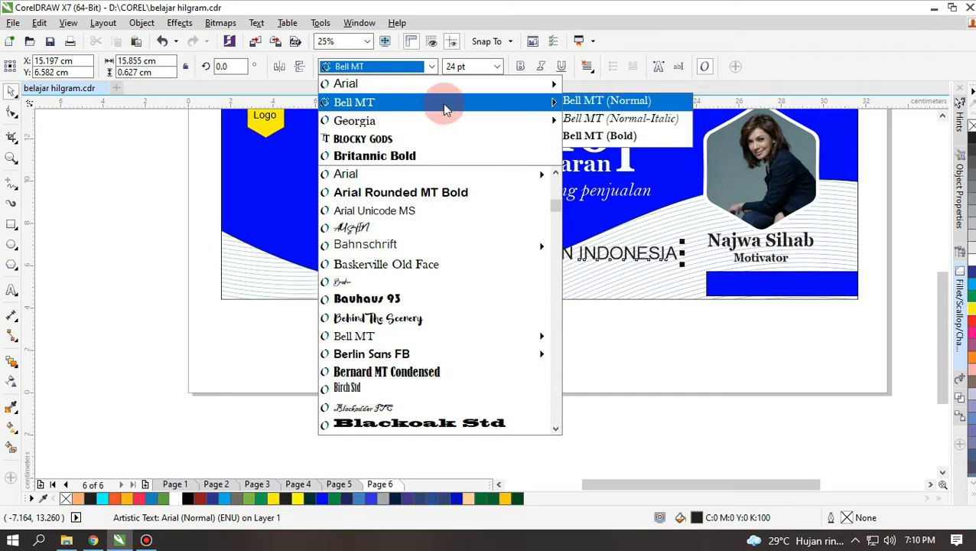
mouse_move(530, 121)
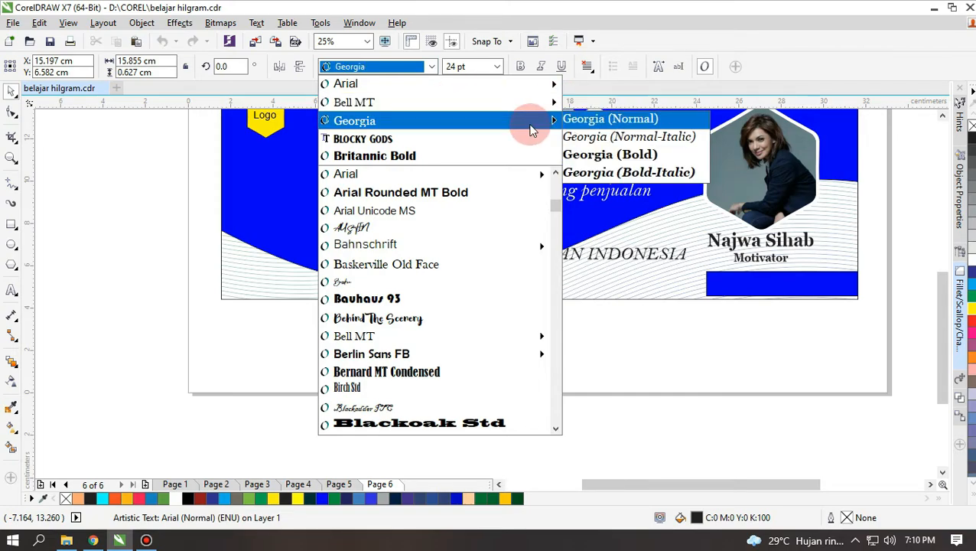
click(620, 136)
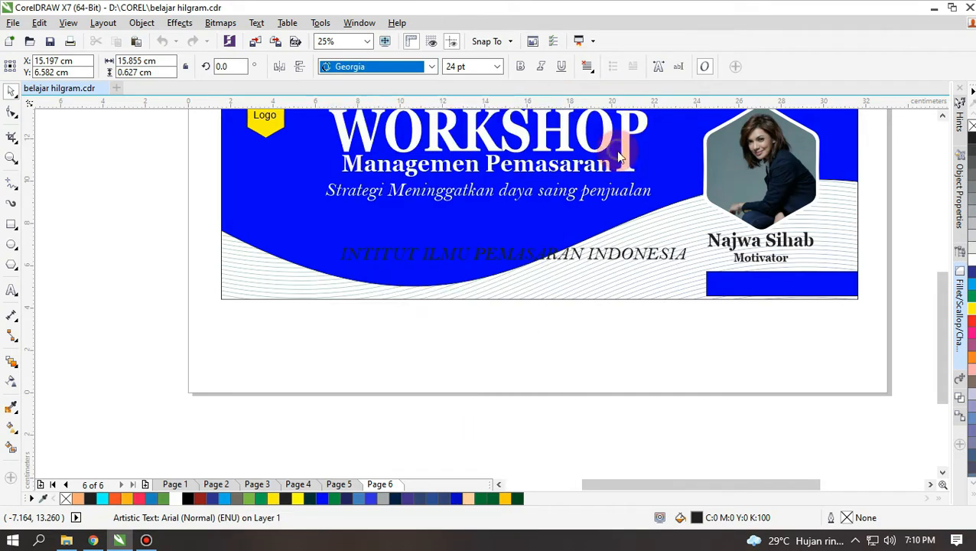
click(523, 68)
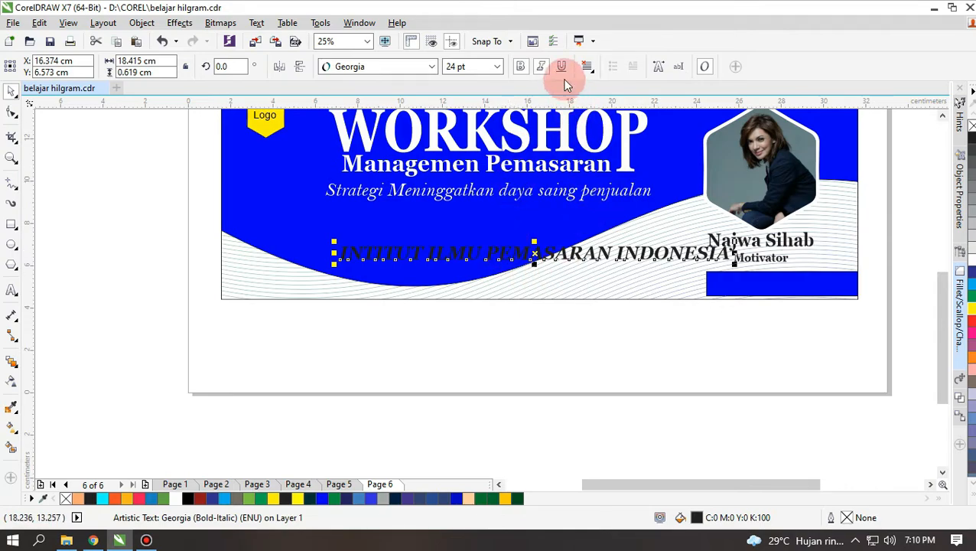
click(543, 68)
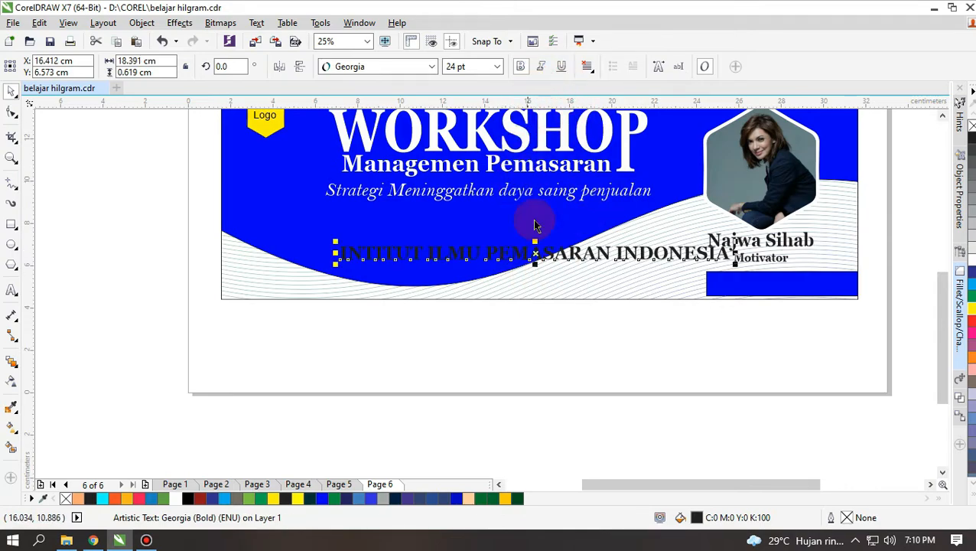
click(175, 502)
drag(540, 264, 522, 229)
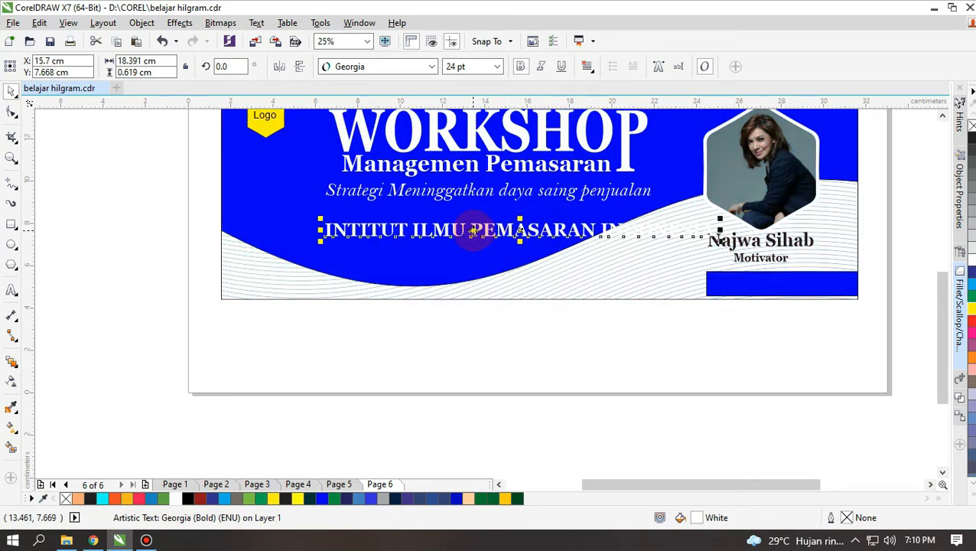
Break the institute text into two lines after "ILMU" and set its alignment to Center
double_click(500, 238)
key(Return)
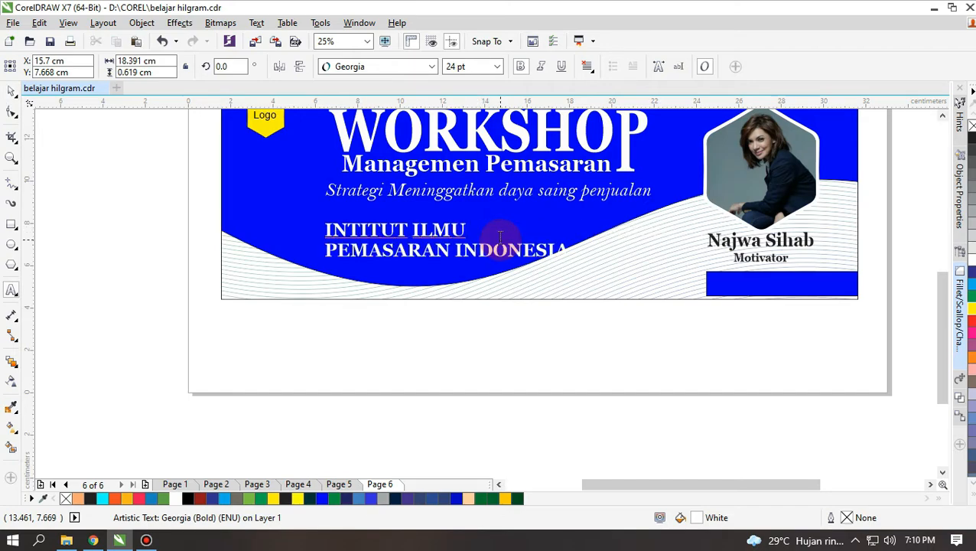
click(591, 72)
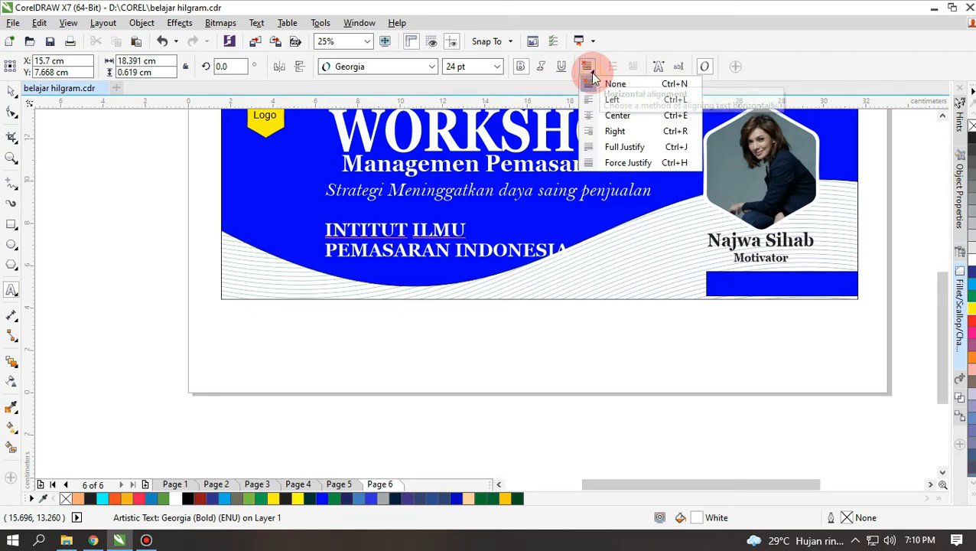
click(617, 117)
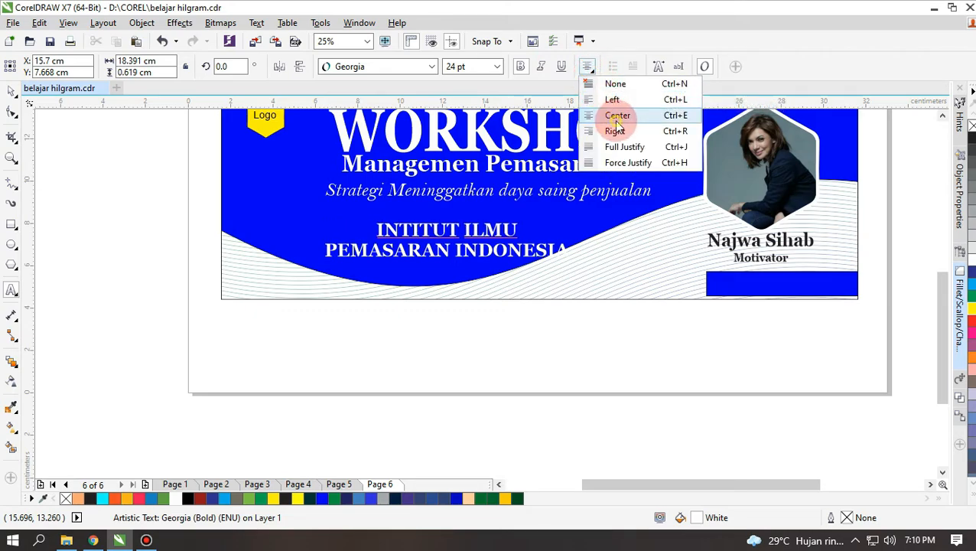
click(615, 118)
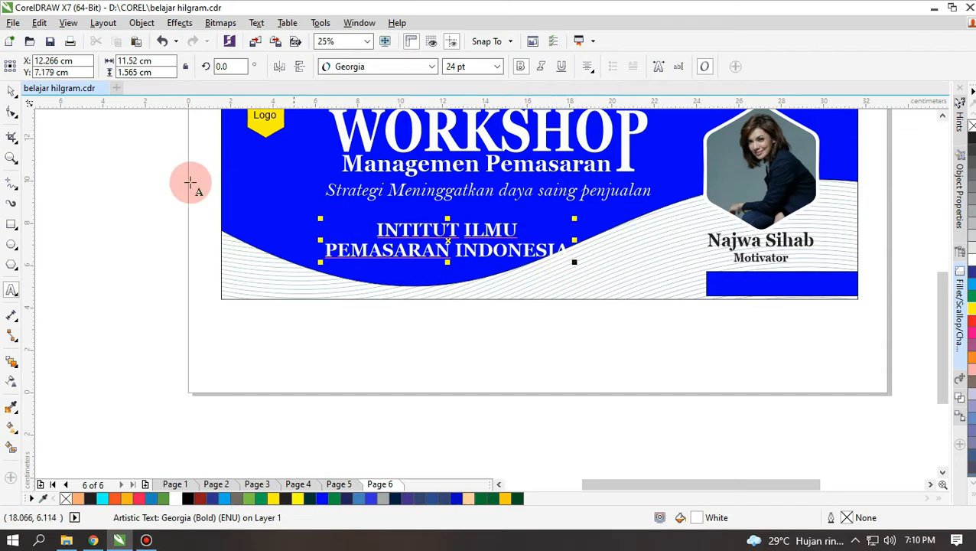
click(11, 91)
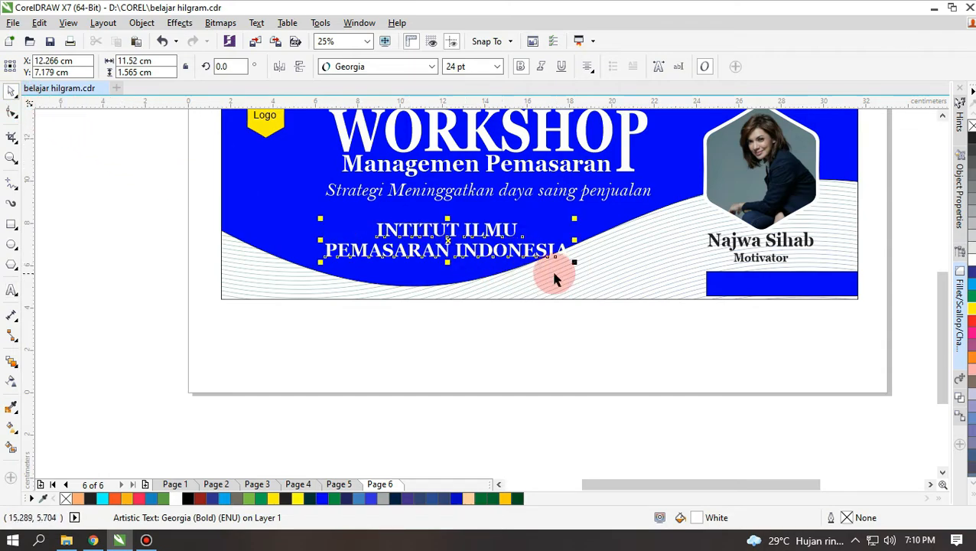
Scale the institute text up to about 32.2 pt and centre it horizontally on the tagline above
drag(576, 264, 615, 298)
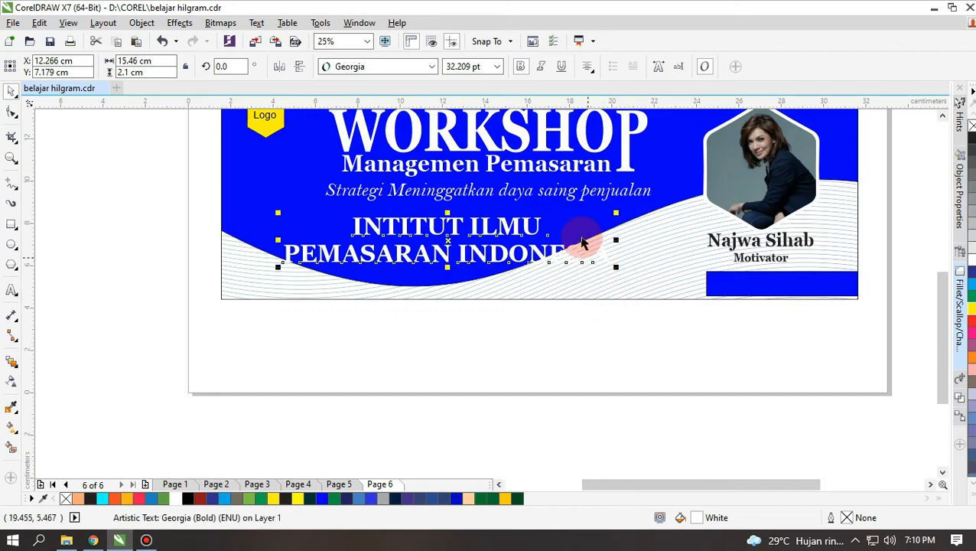
click(568, 196)
shift+click(568, 195)
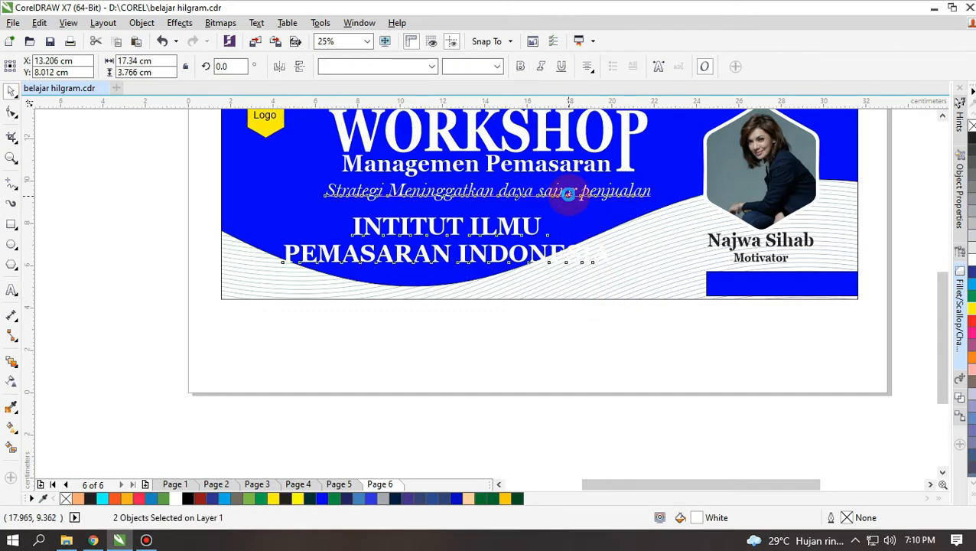
click(477, 375)
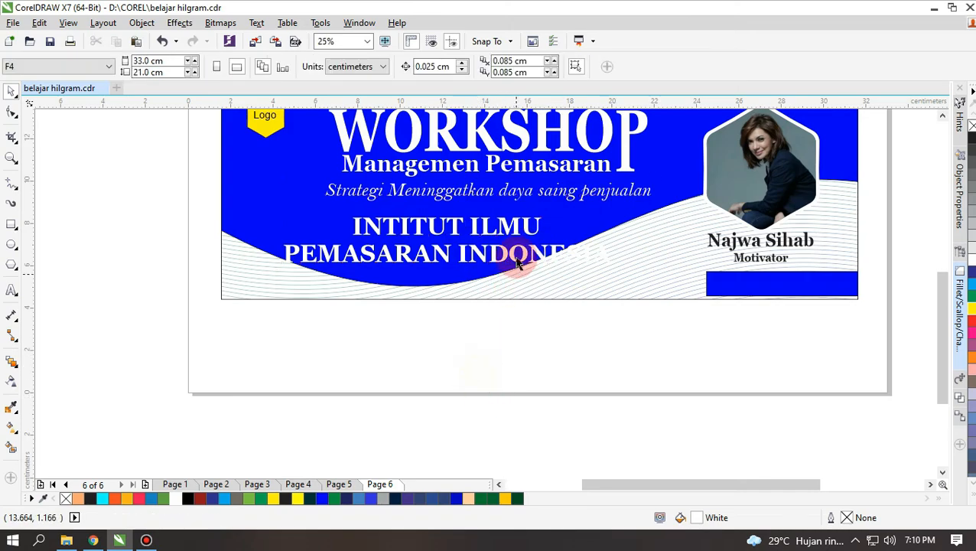
click(539, 223)
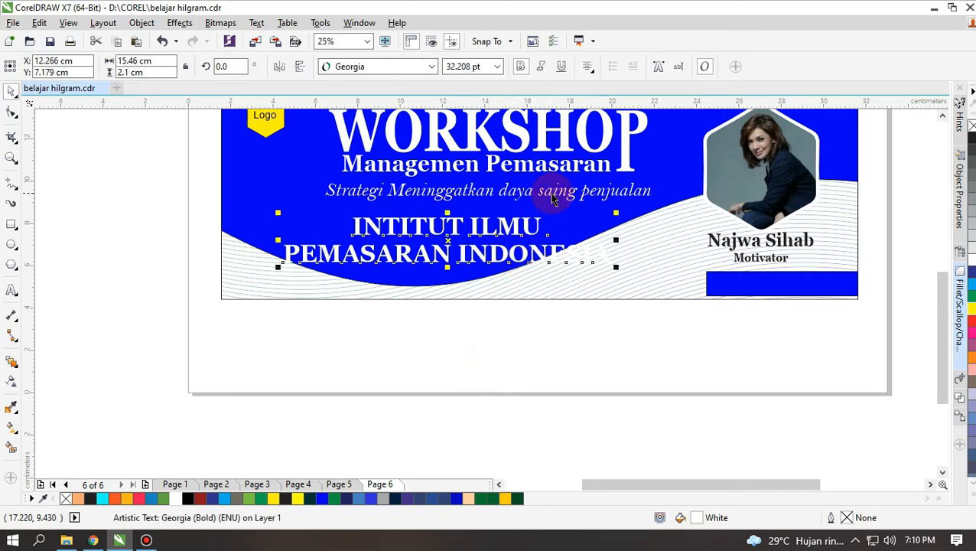
shift+click(552, 195)
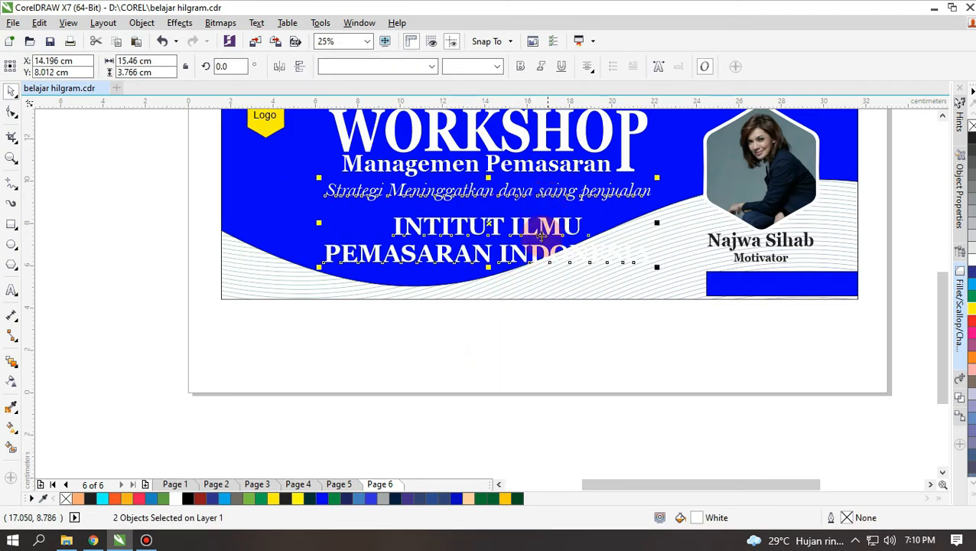
click(515, 340)
Group the "WORKSHOP" title with its "Managemen Pemasaran" subtitle and select the group
scroll(497, 240, down, 2)
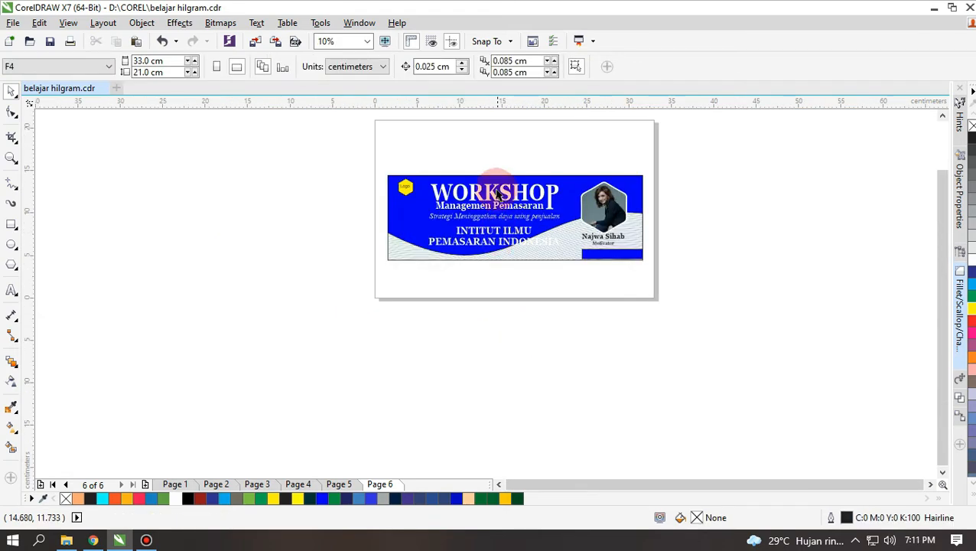
scroll(492, 192, up, 1)
scroll(454, 201, down, 1)
scroll(451, 204, up, 1)
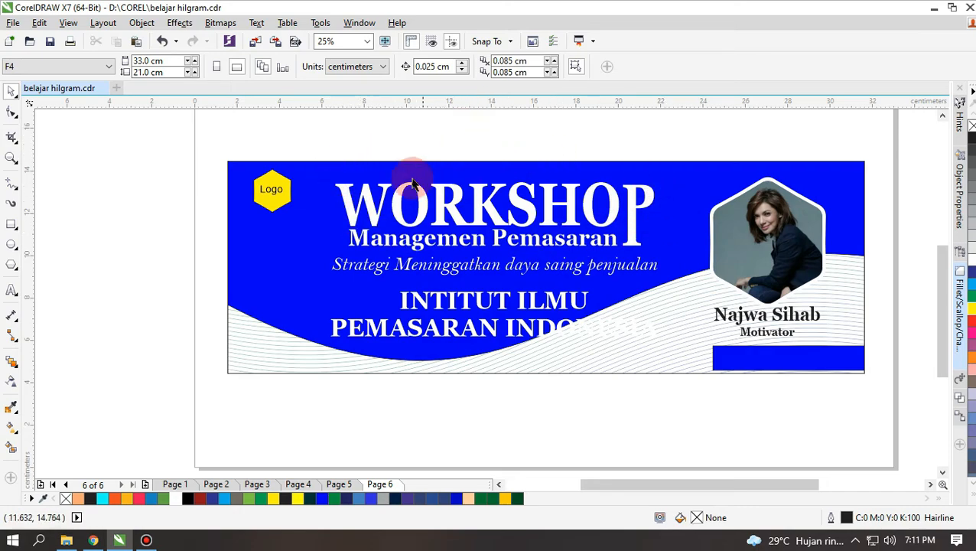
drag(322, 133, 679, 260)
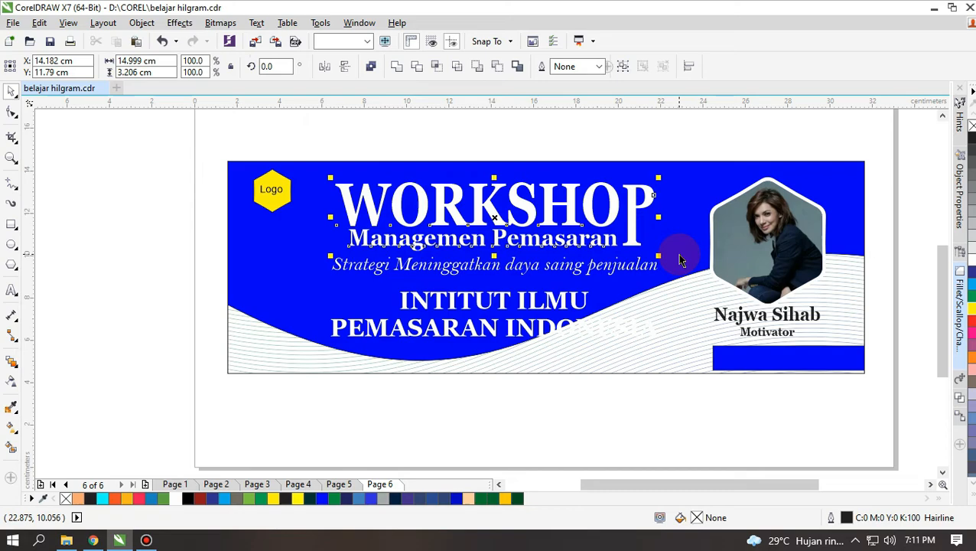
click(622, 68)
click(602, 137)
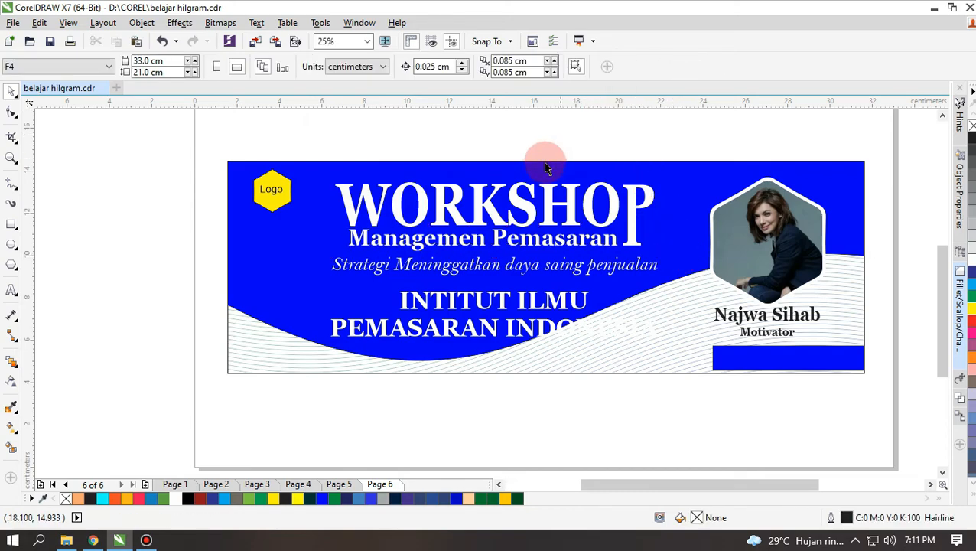
click(421, 208)
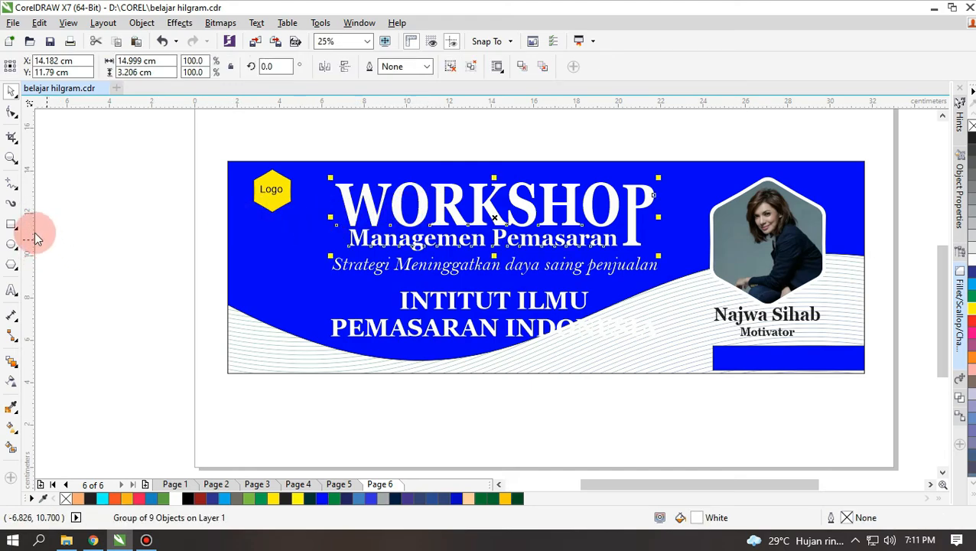